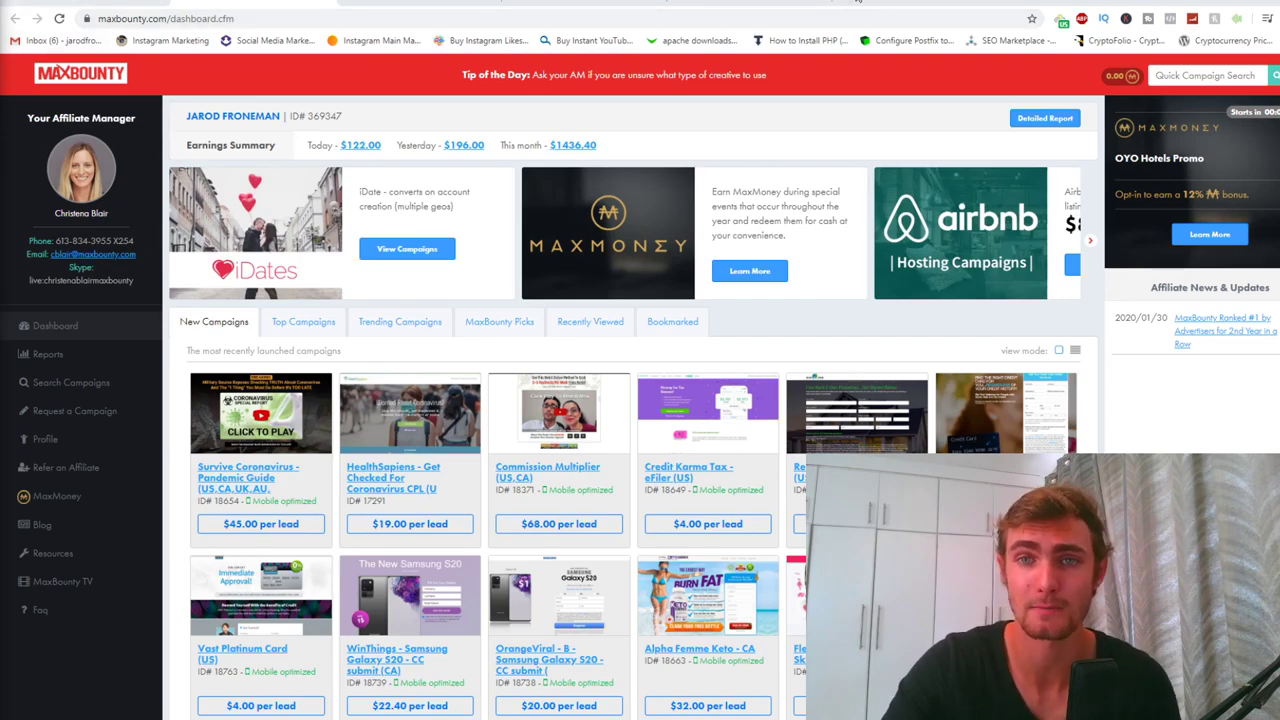
- Review the top MaxBounty alternatives in Google, then go back to the MaxBounty dashboard
click(852, 2)
drag(240, 333, 143, 203)
scroll(246, 291, up, 2)
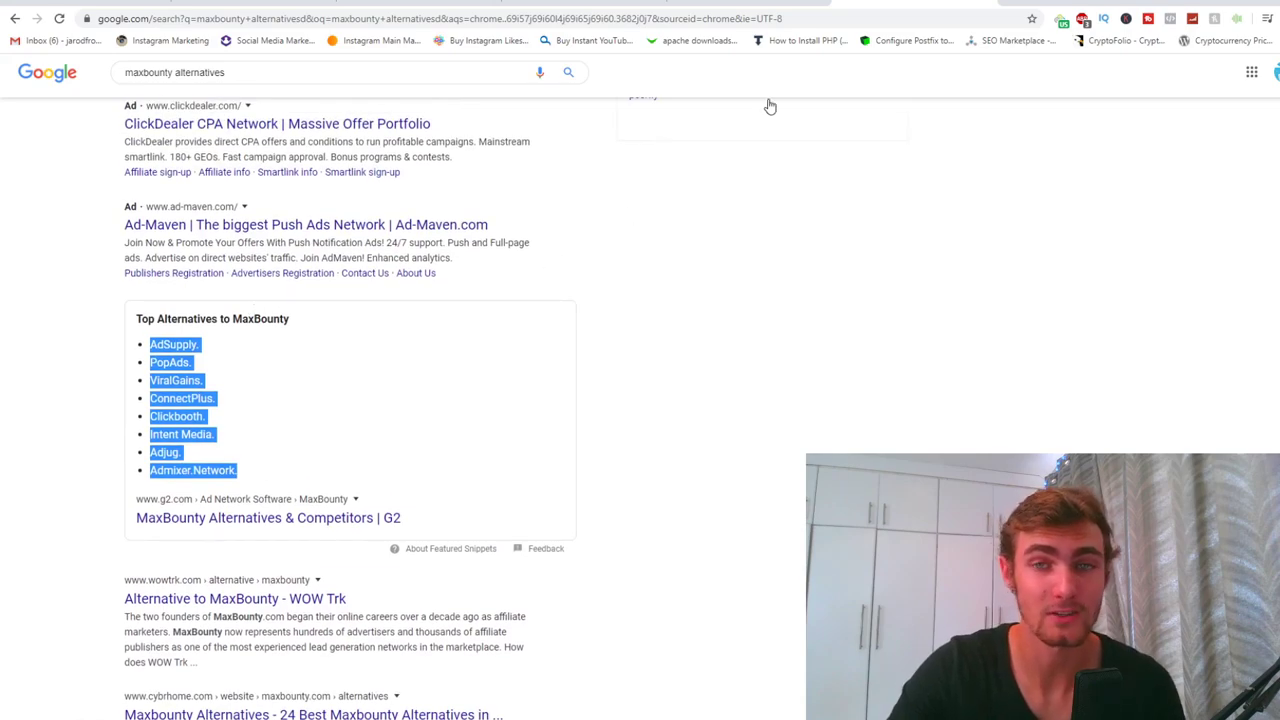
click(966, 3)
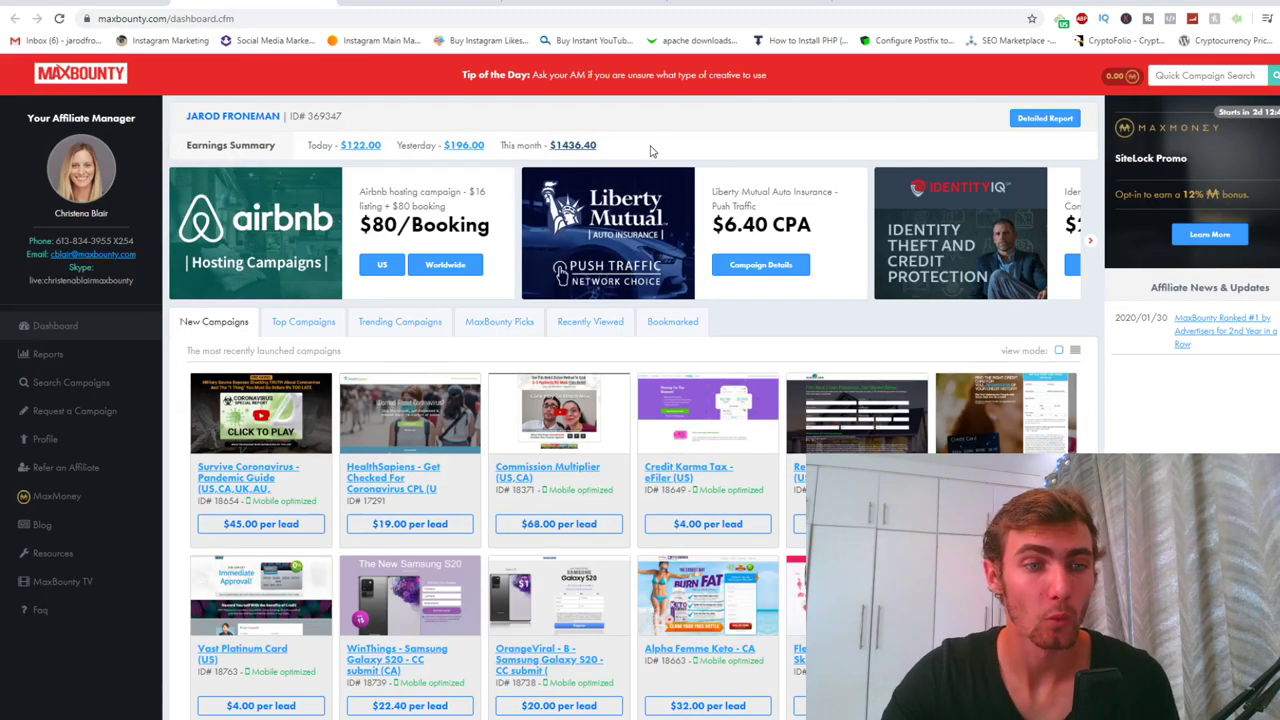
drag(166, 18, 98, 18)
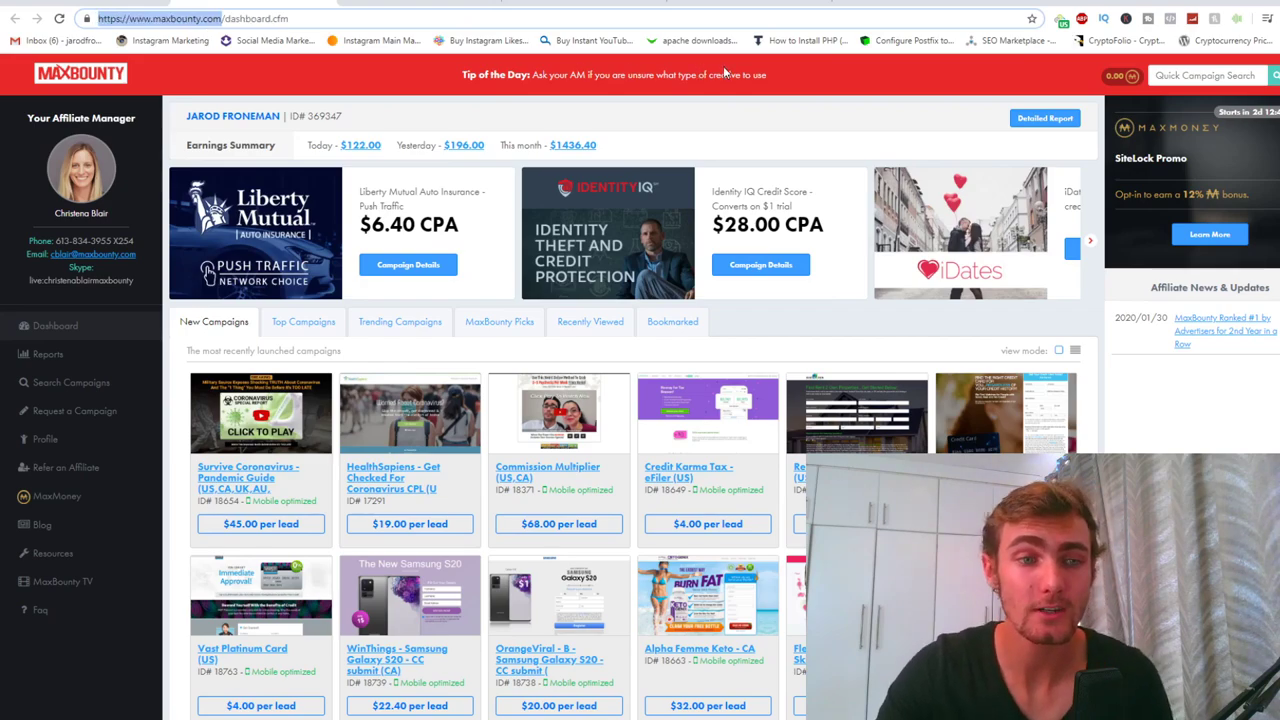
click(699, 121)
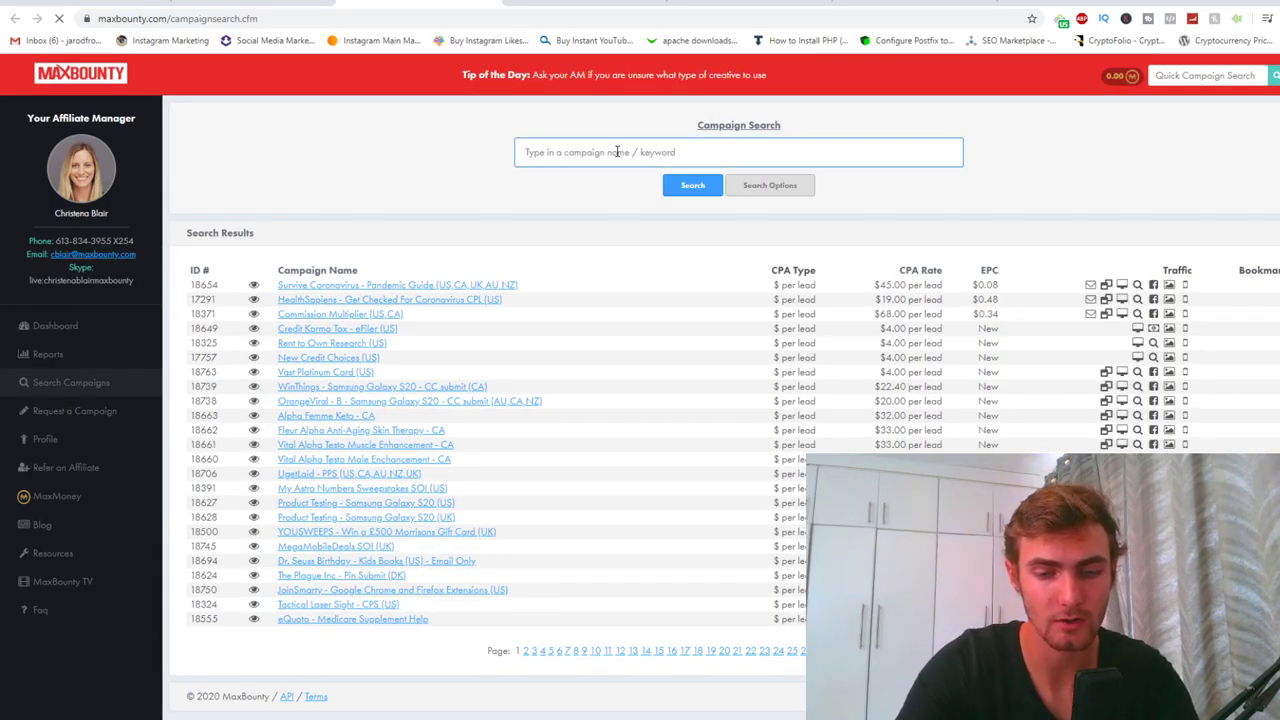
- Search campaigns for 'apex legends' and open the National Consumer Center 10,000 Apex Legends Coins result
text(opex legends)
click(692, 185)
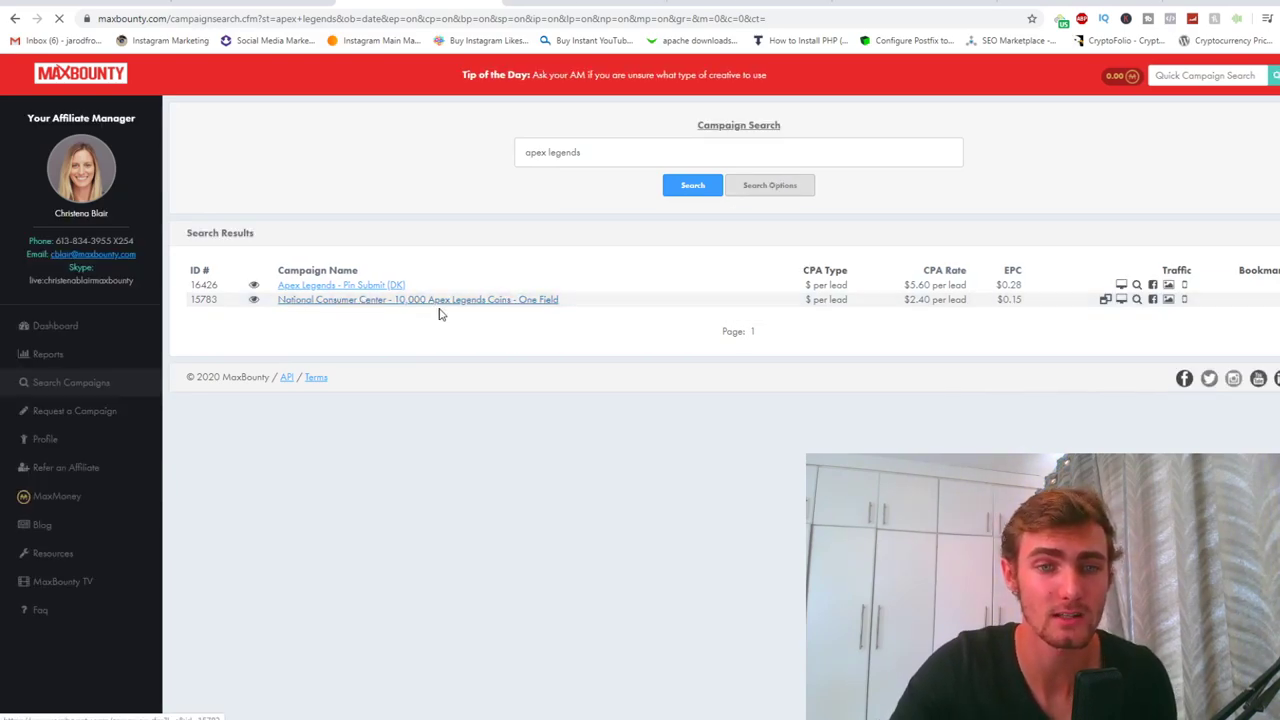
click(491, 301)
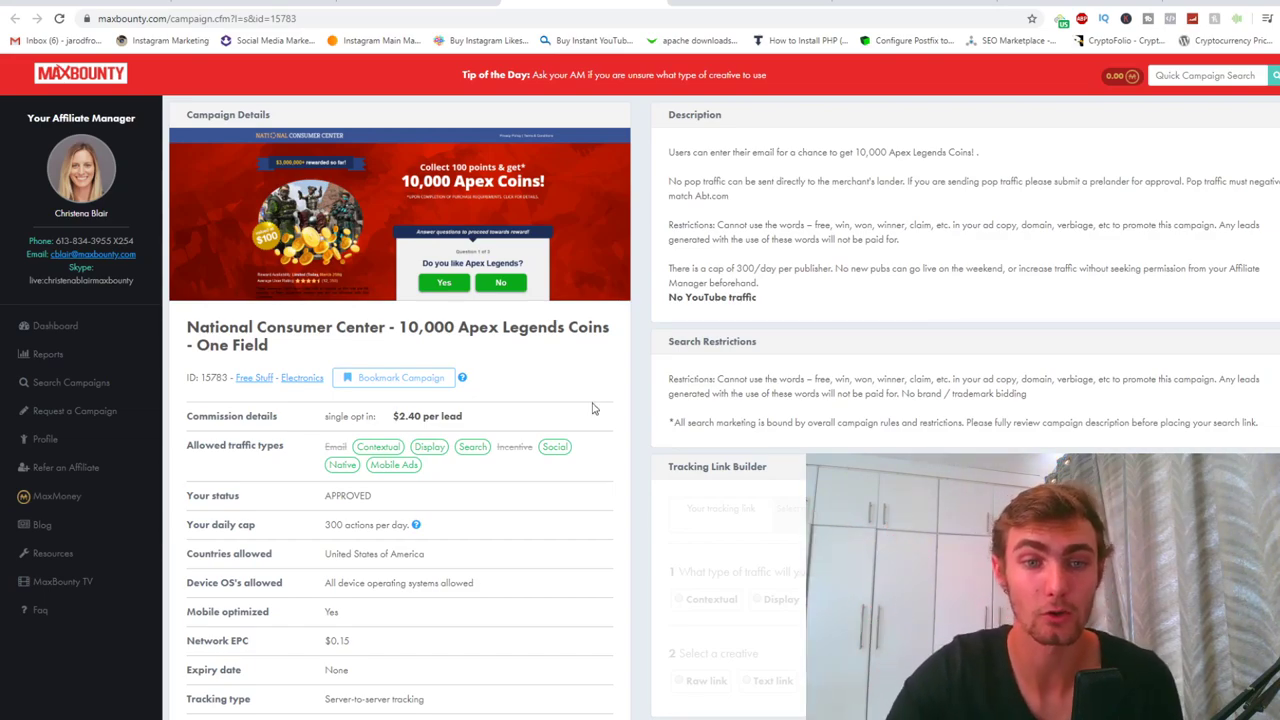
drag(393, 416, 420, 417)
click(510, 423)
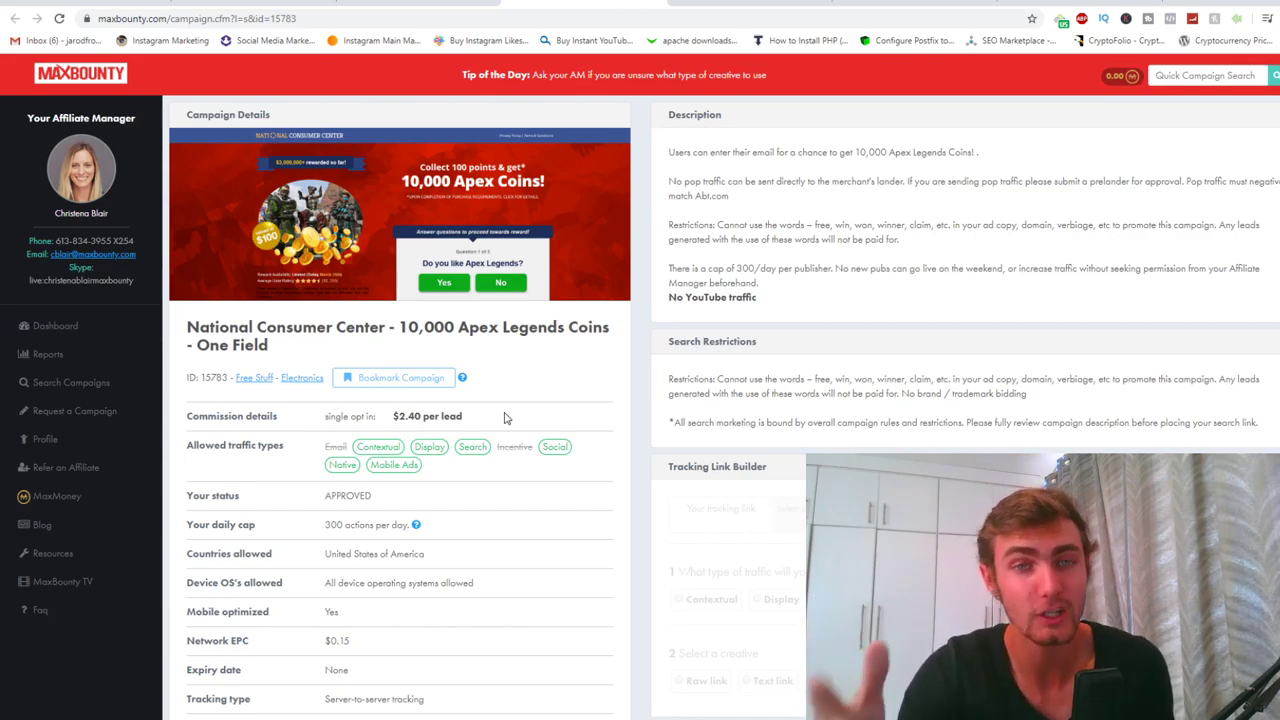
drag(505, 415, 392, 416)
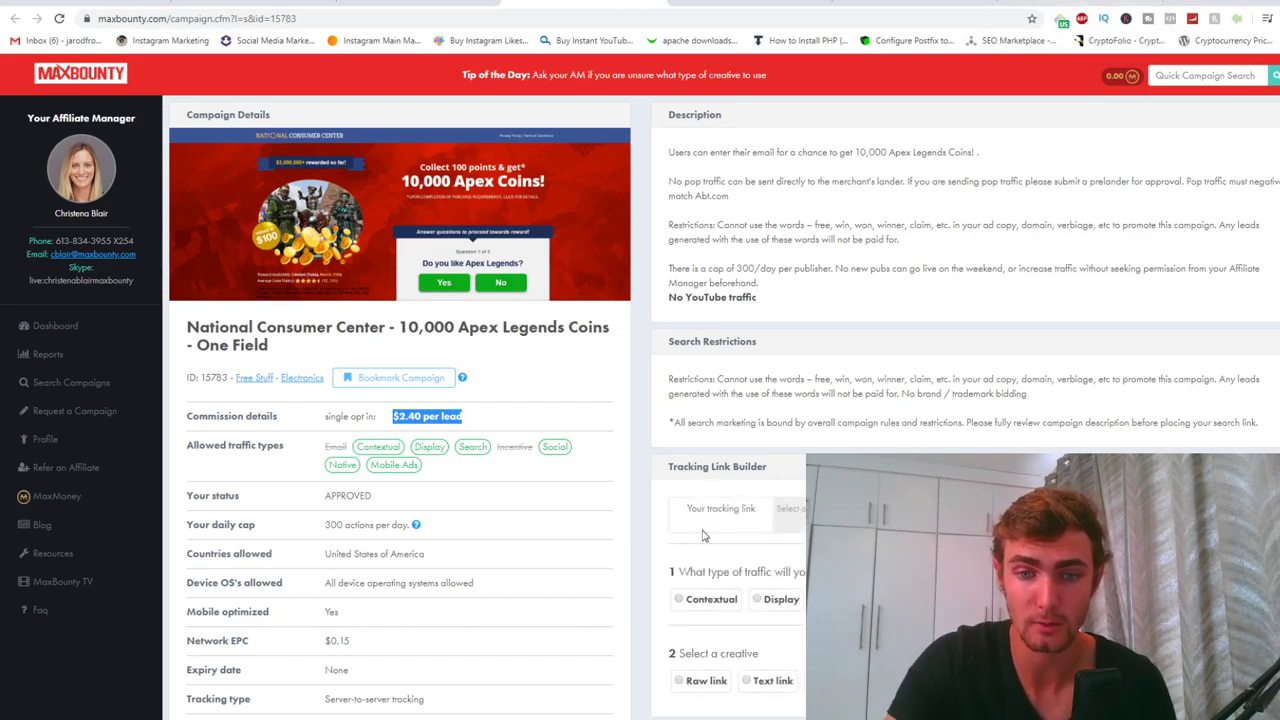
- Build a contextual, raw-link tracking URL, select it, and open the Apex Coins landing page preview
scroll(785, 600, down, 2)
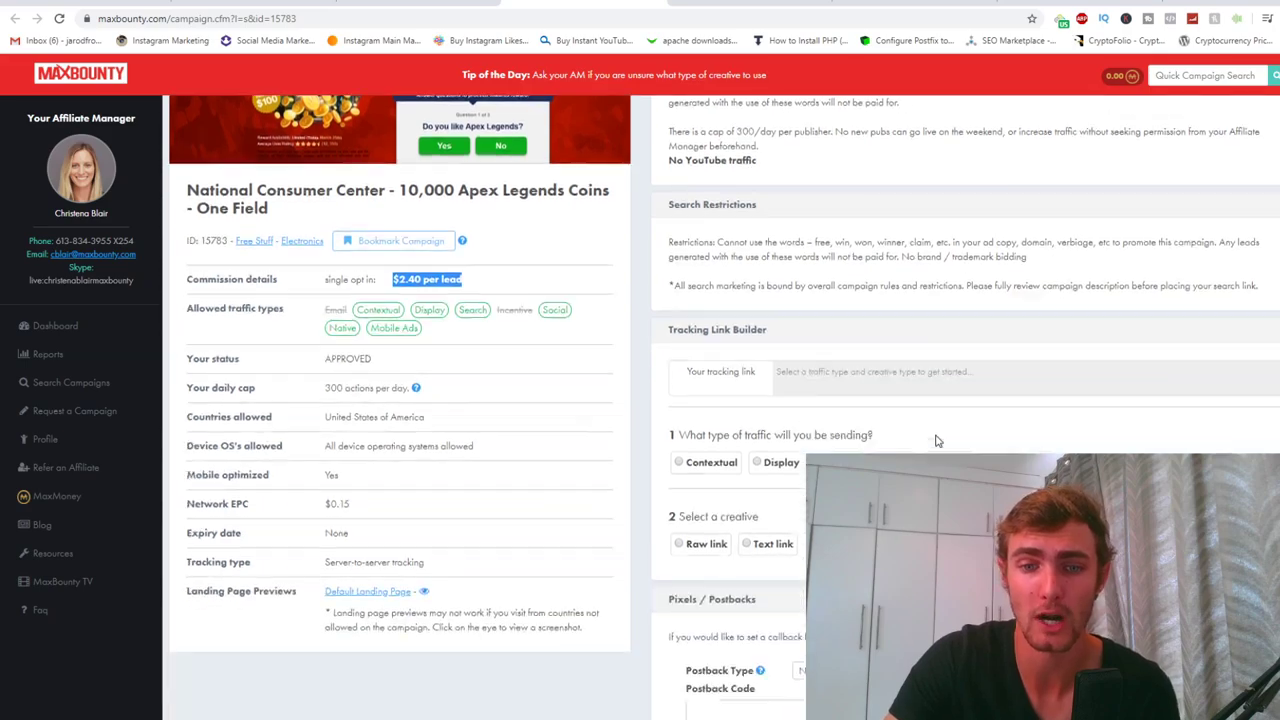
click(703, 397)
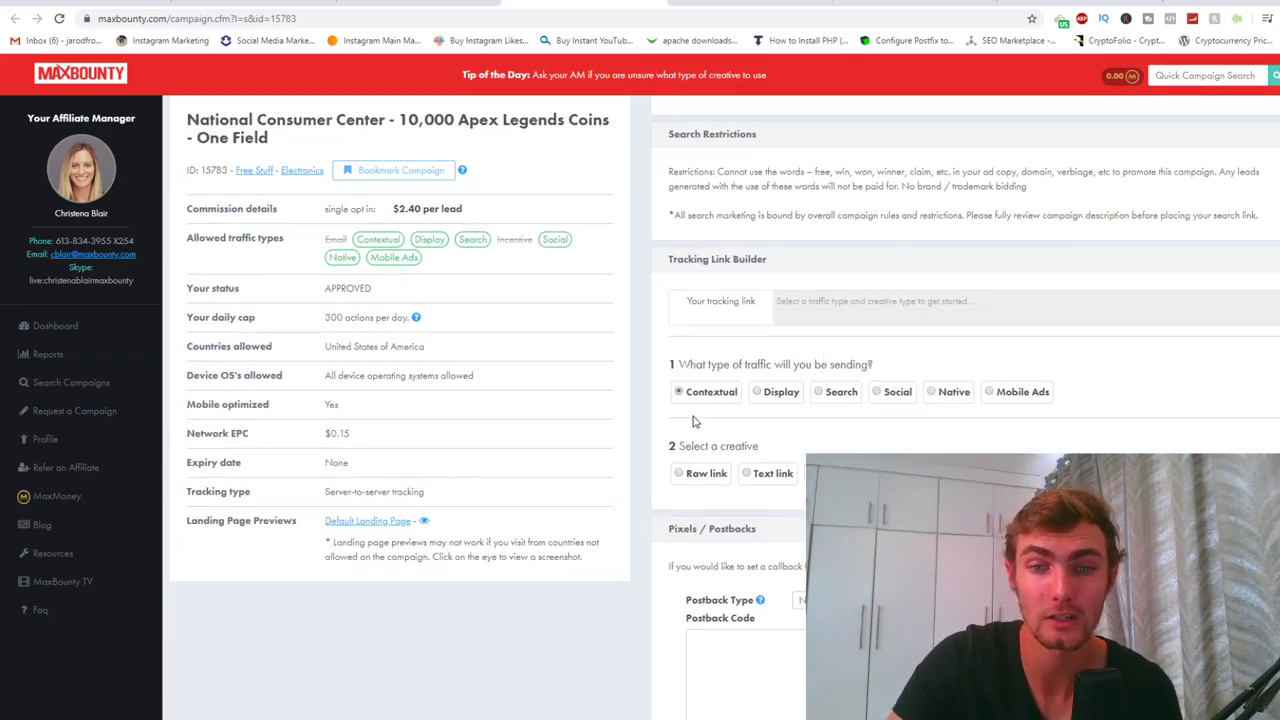
click(768, 478)
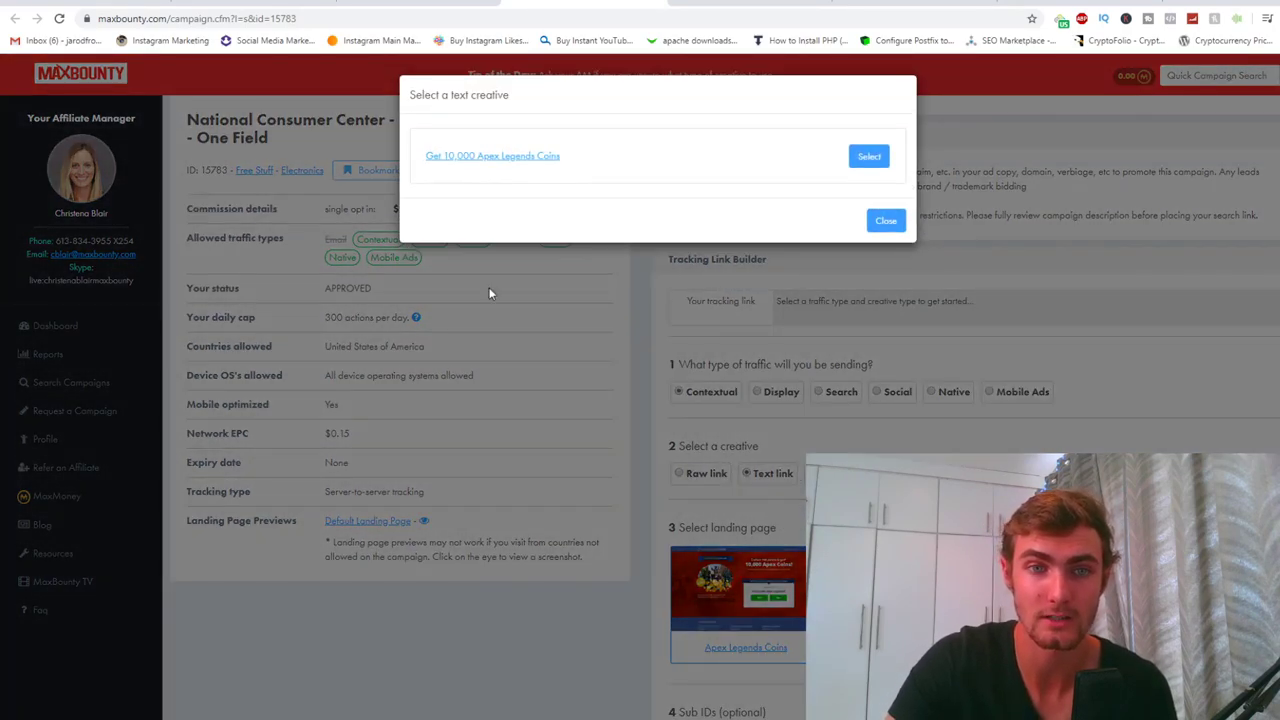
click(898, 221)
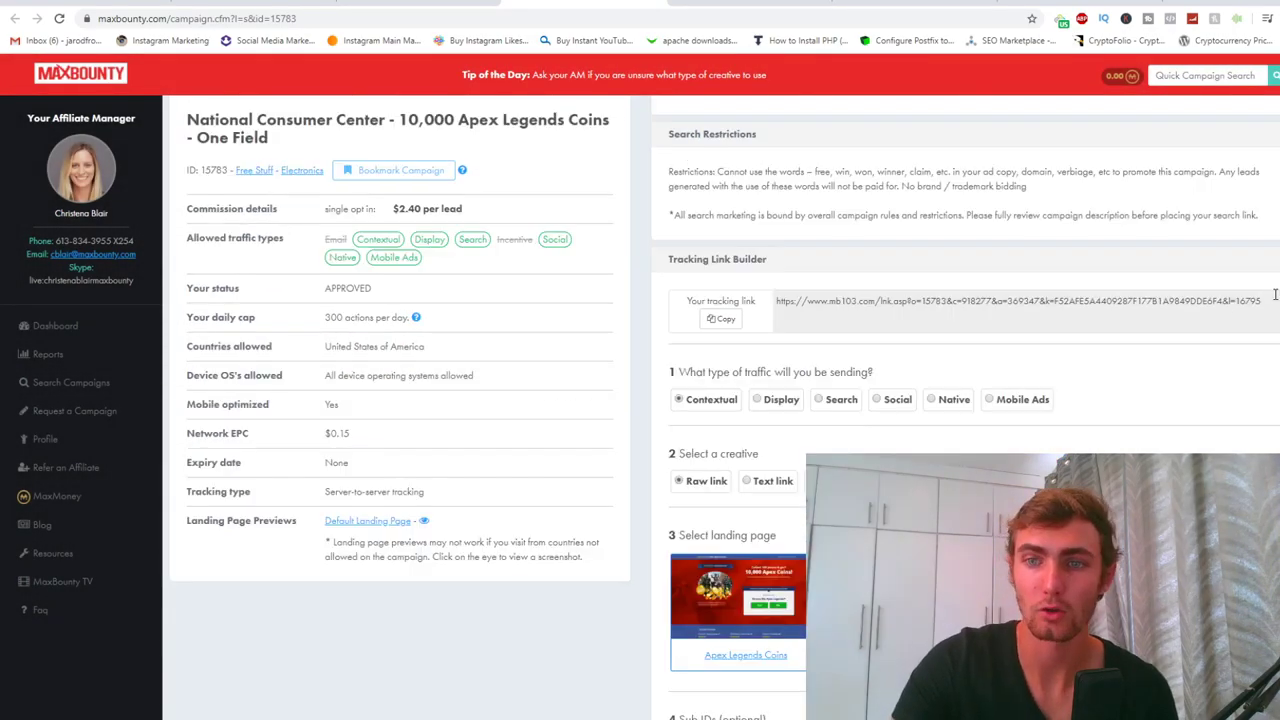
drag(1275, 294, 822, 303)
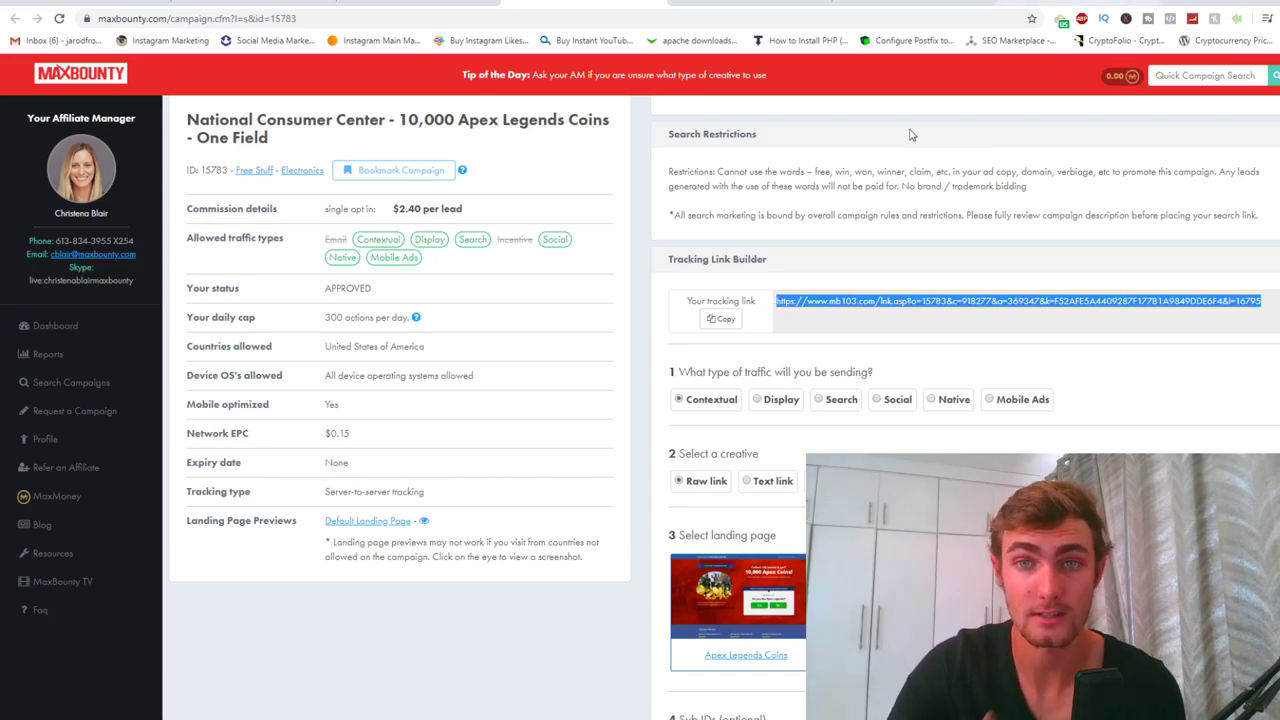
scroll(328, 352, up, 3)
click(502, 276)
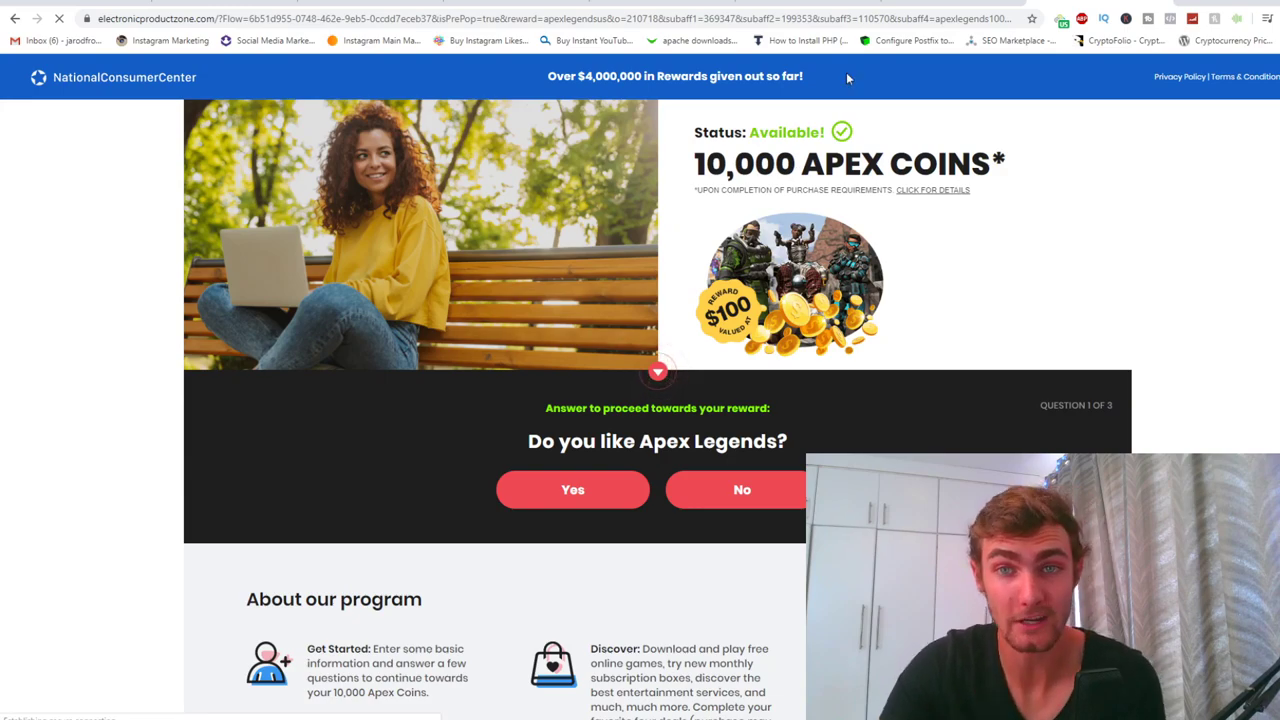
- Switch to the Builderall Private Office browser tab
click(1080, 2)
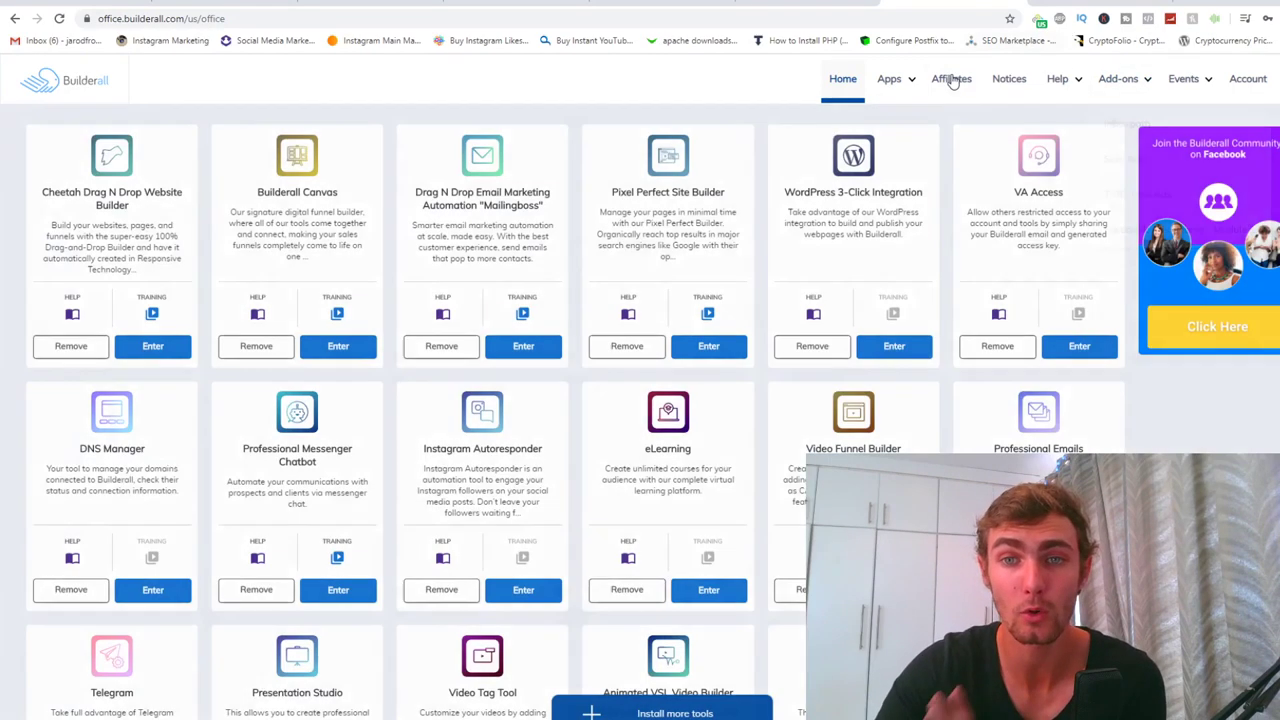
- Enter the Pixel Perfect Site Builder to see the 'freetickets' site list
mouse_move(908, 80)
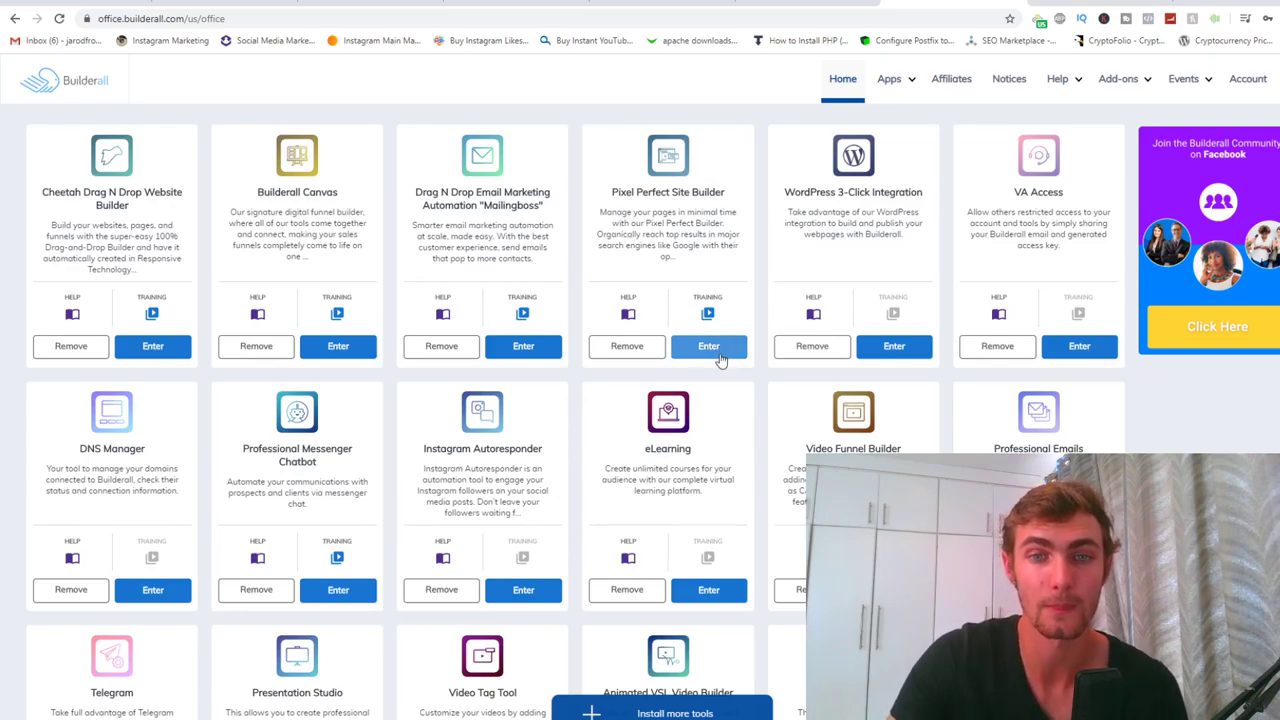
click(708, 346)
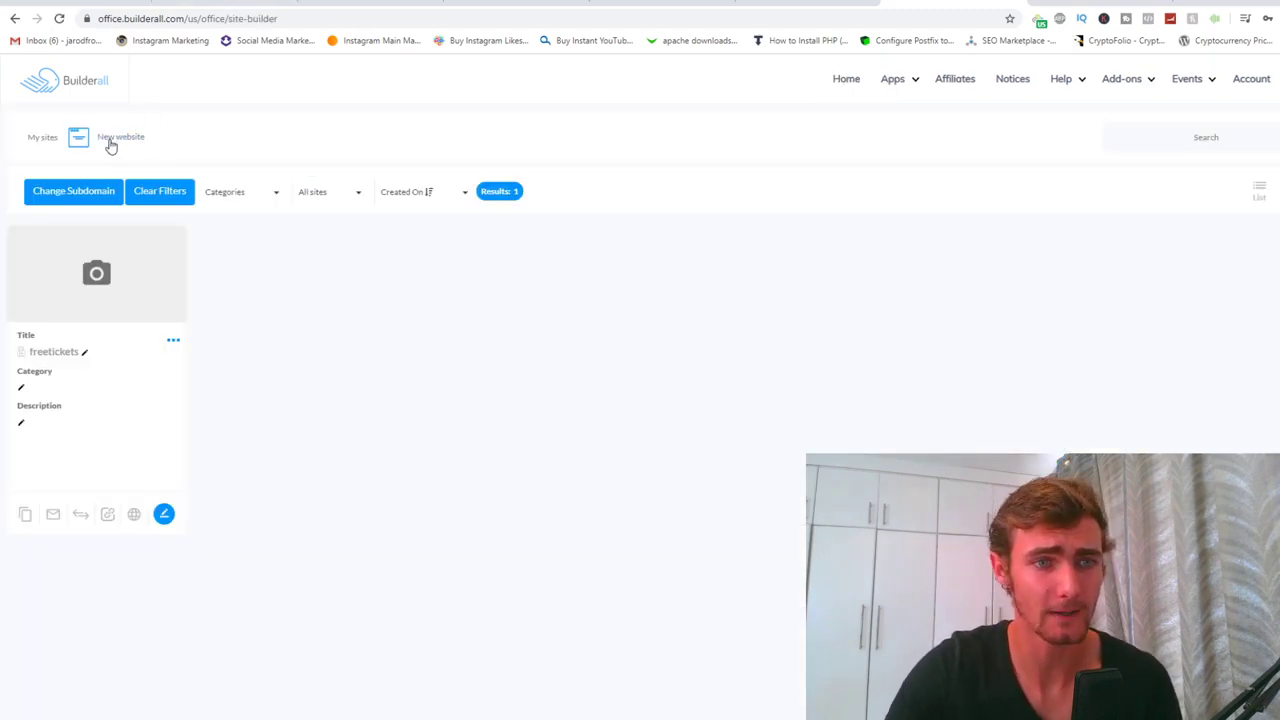
- Create a new website from Sales Funnel > Multiple Choice Funnel #001 and open it in the editor
click(127, 142)
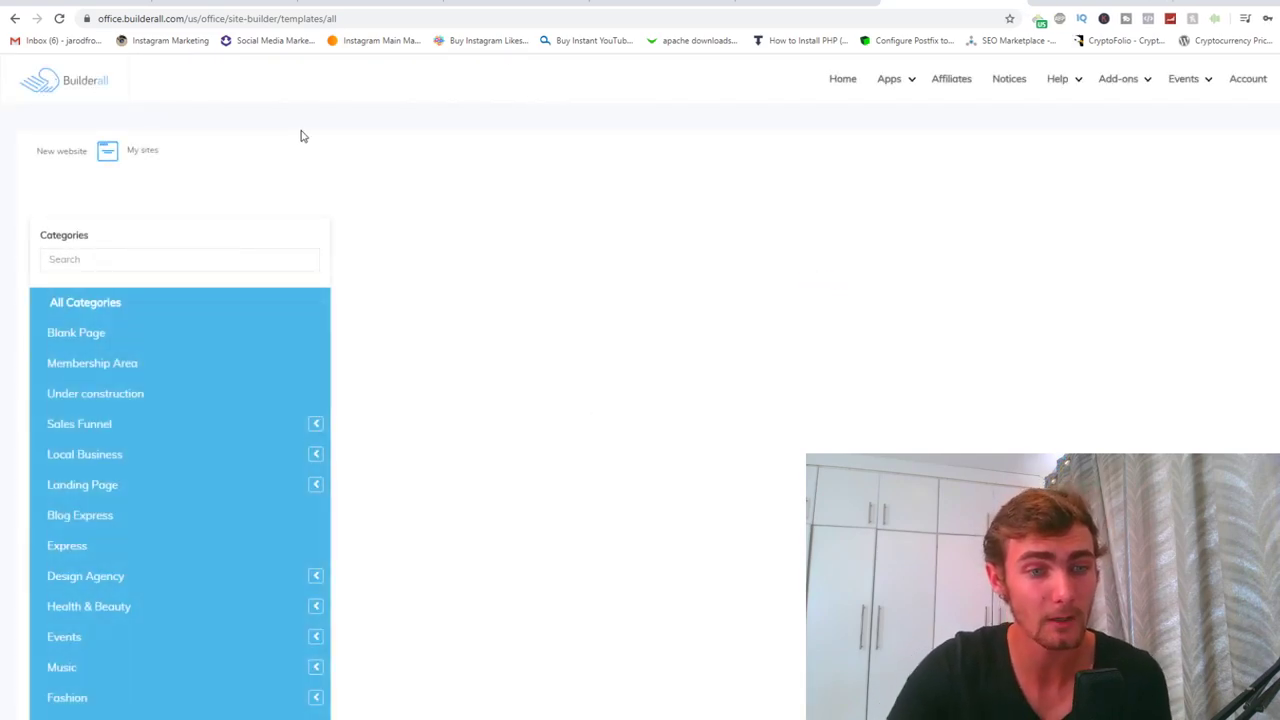
scroll(306, 240, down, 1)
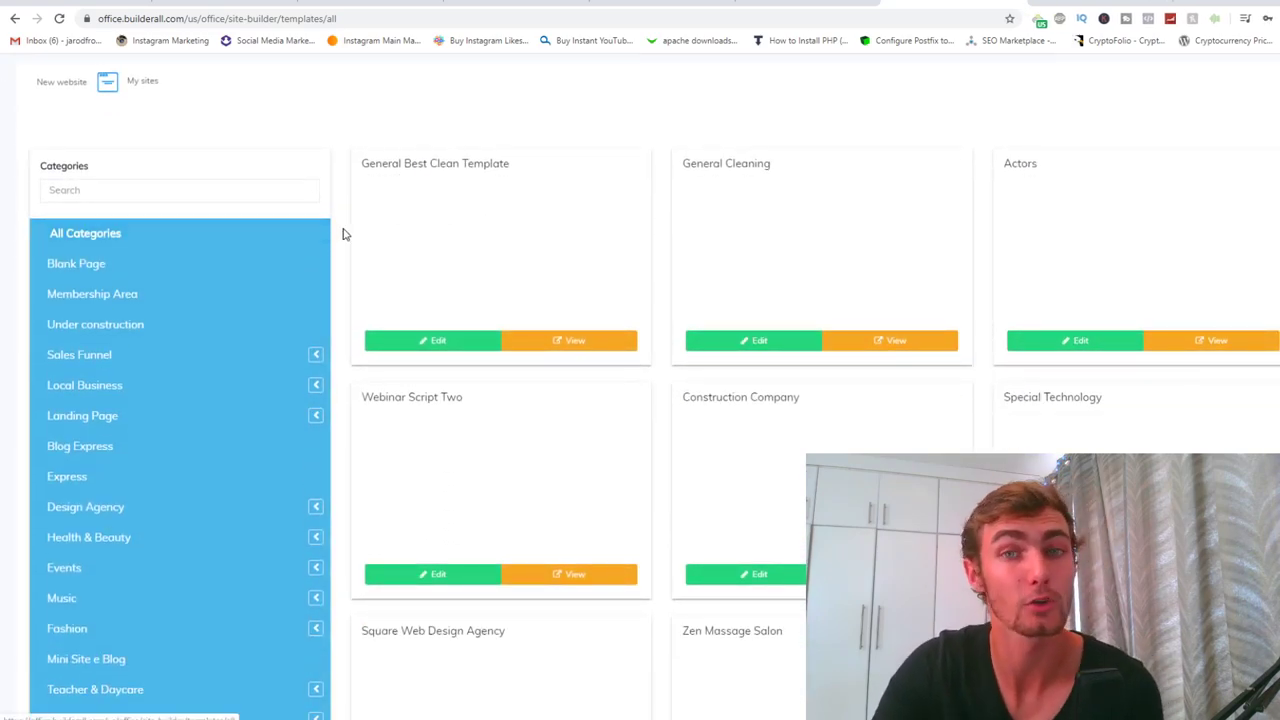
click(292, 354)
scroll(306, 346, down, 1)
scroll(228, 320, down, 2)
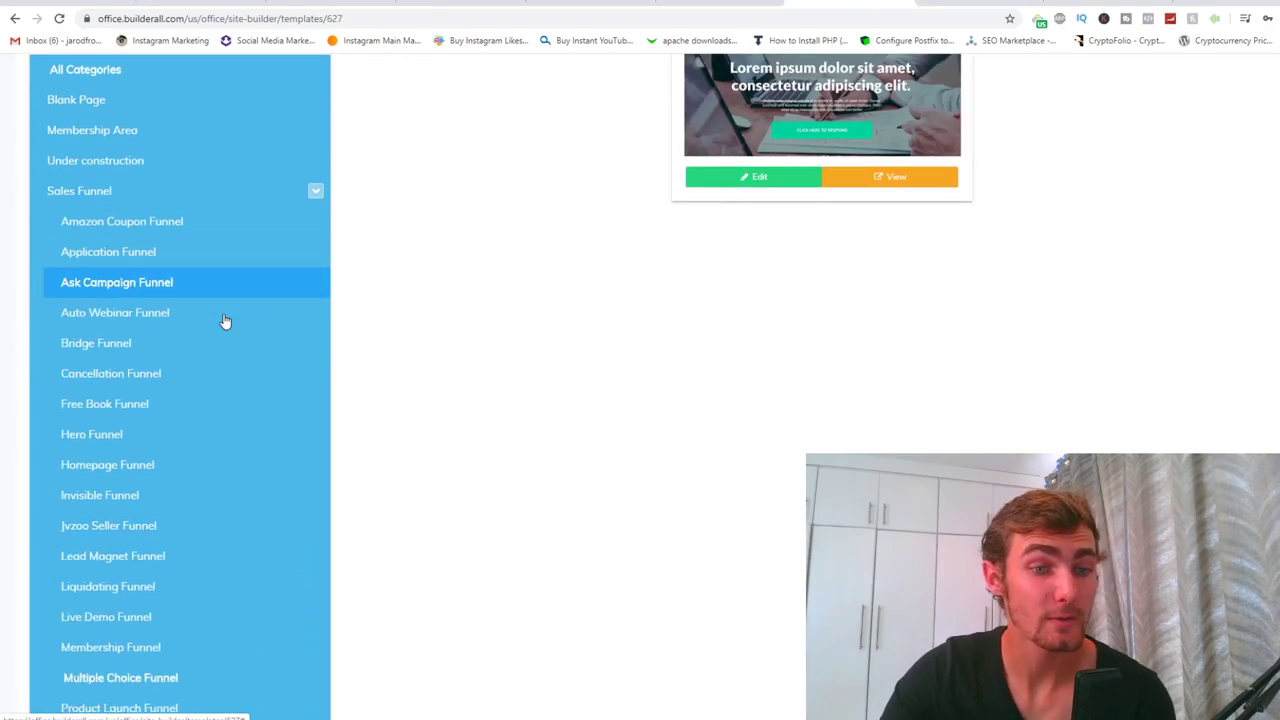
scroll(101, 457, down, 2)
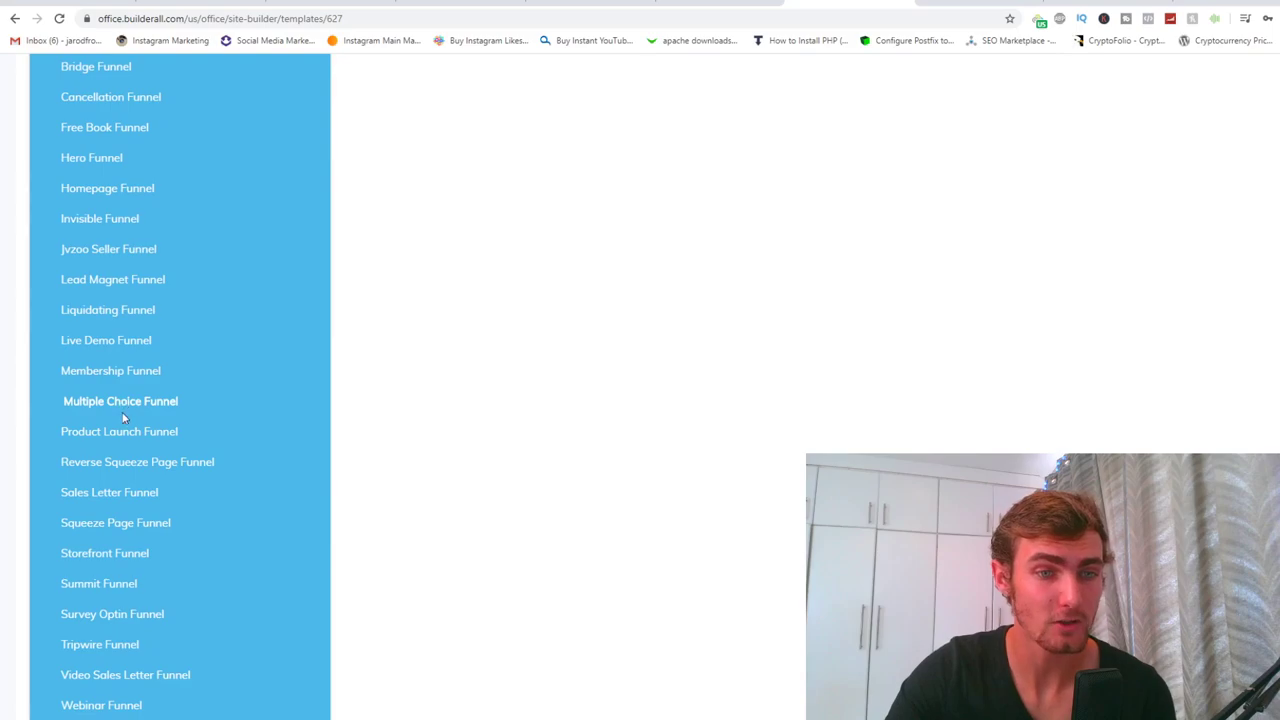
scroll(118, 466, up, 1)
click(114, 476)
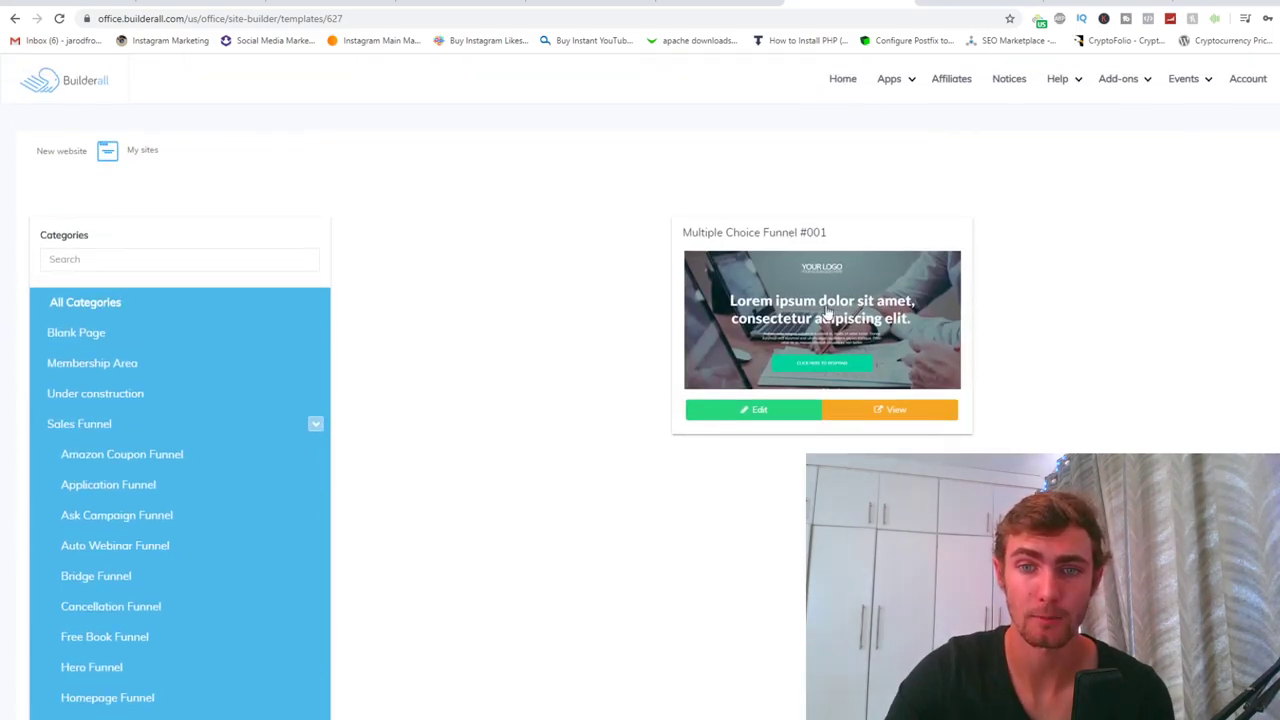
click(751, 411)
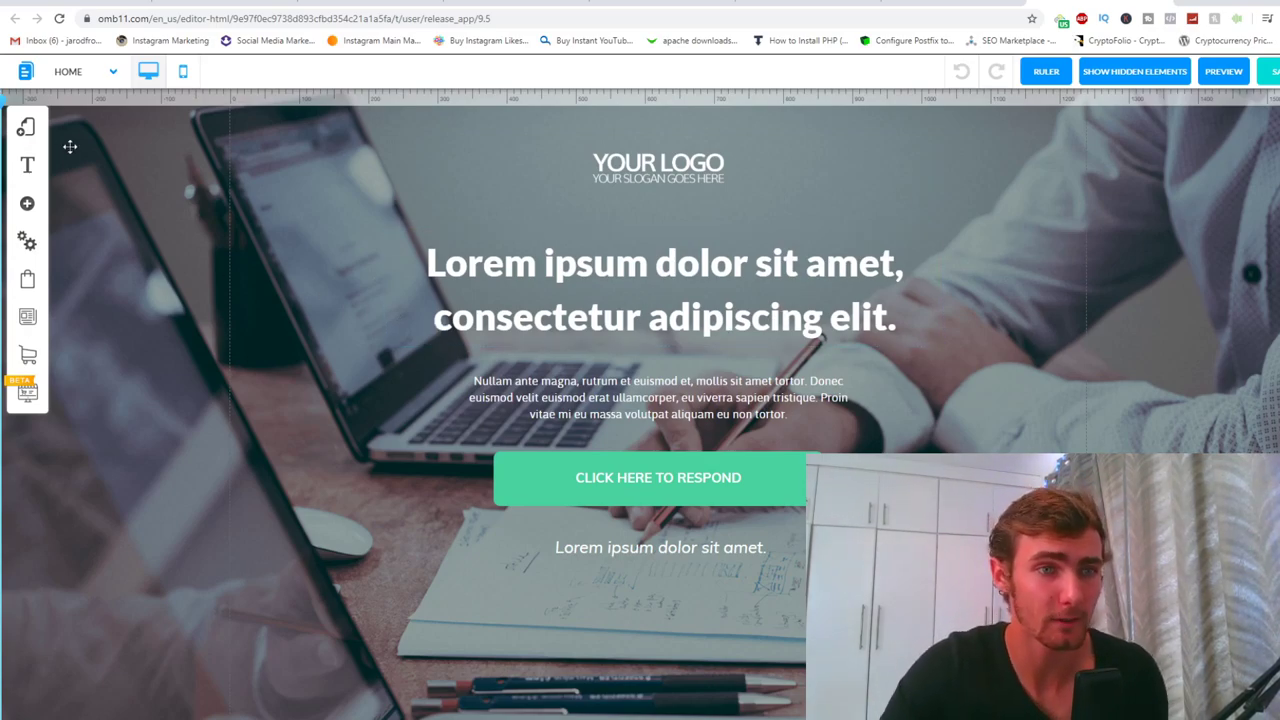
- Delete the Home page from the Multiple Choices Funnel Flat layout and drag YOUR LOGO out of the header
click(26, 130)
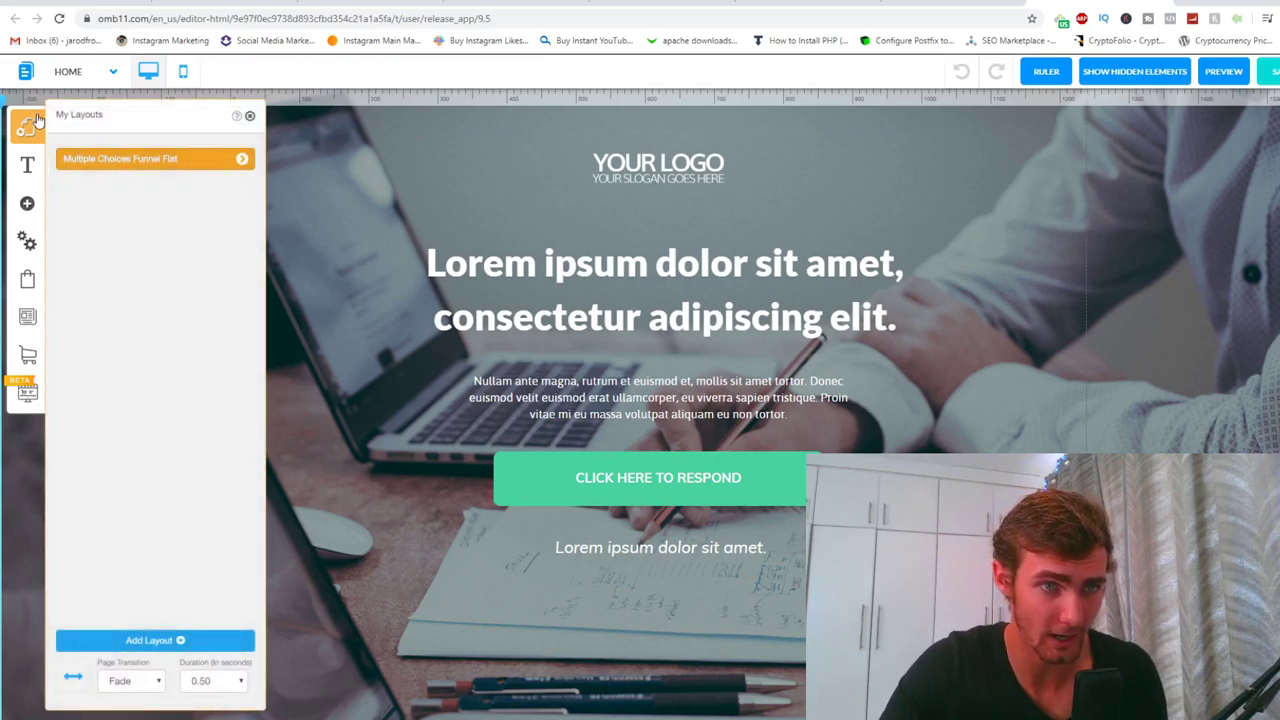
click(242, 158)
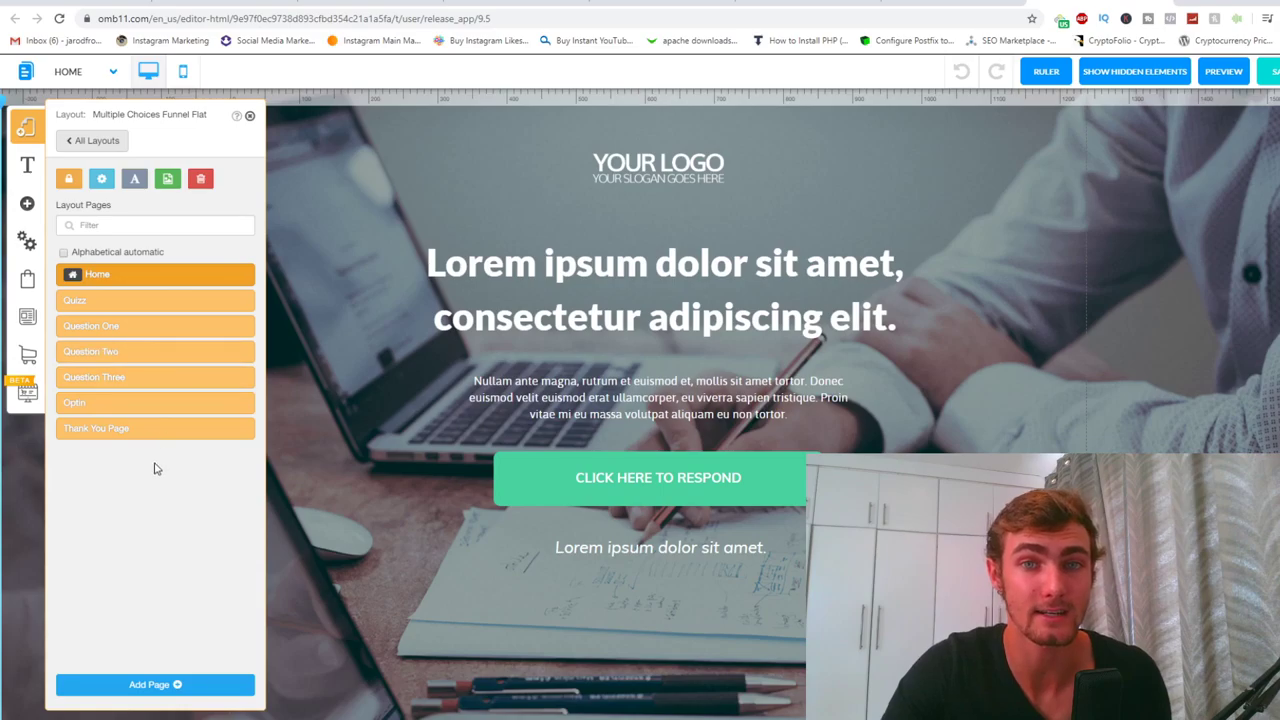
click(115, 330)
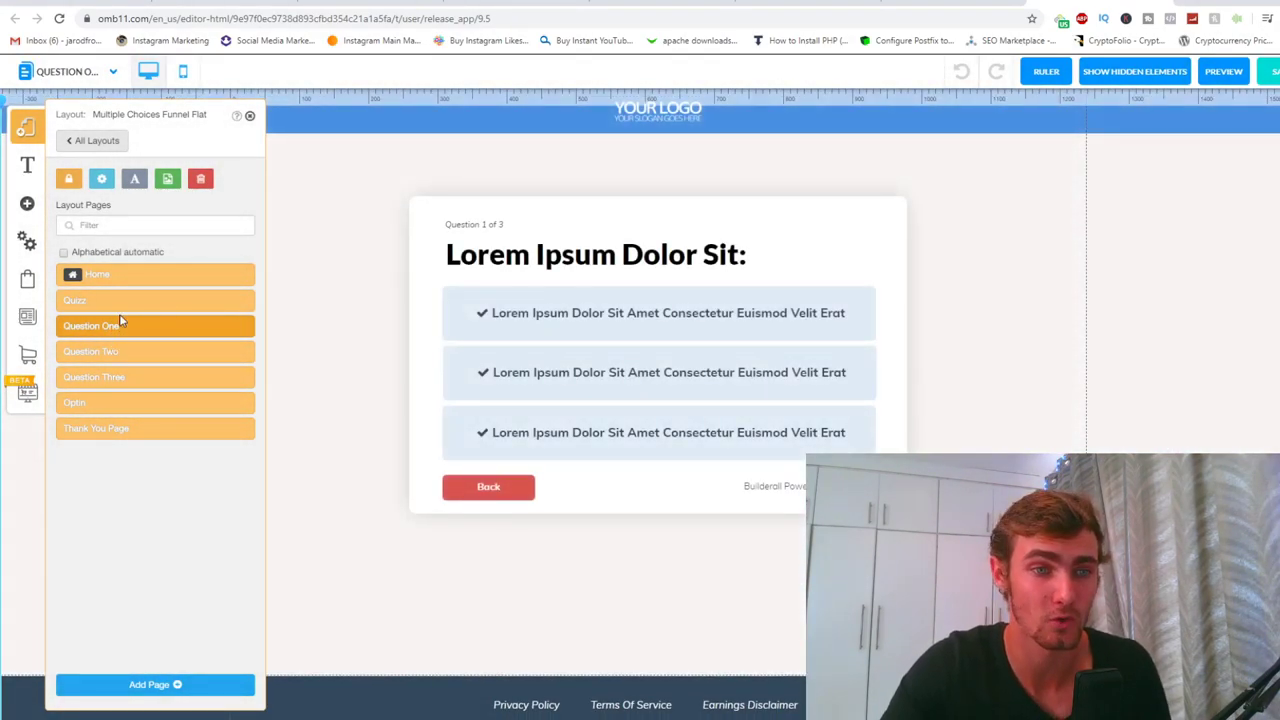
click(238, 300)
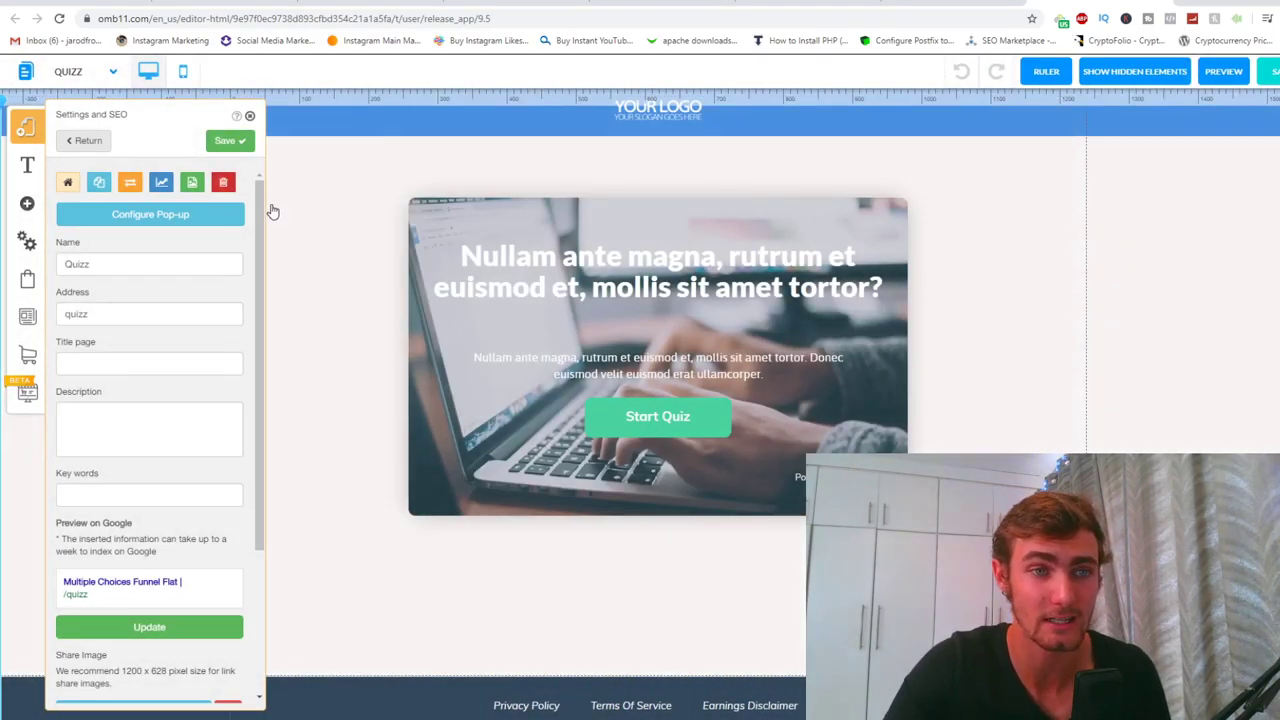
click(85, 140)
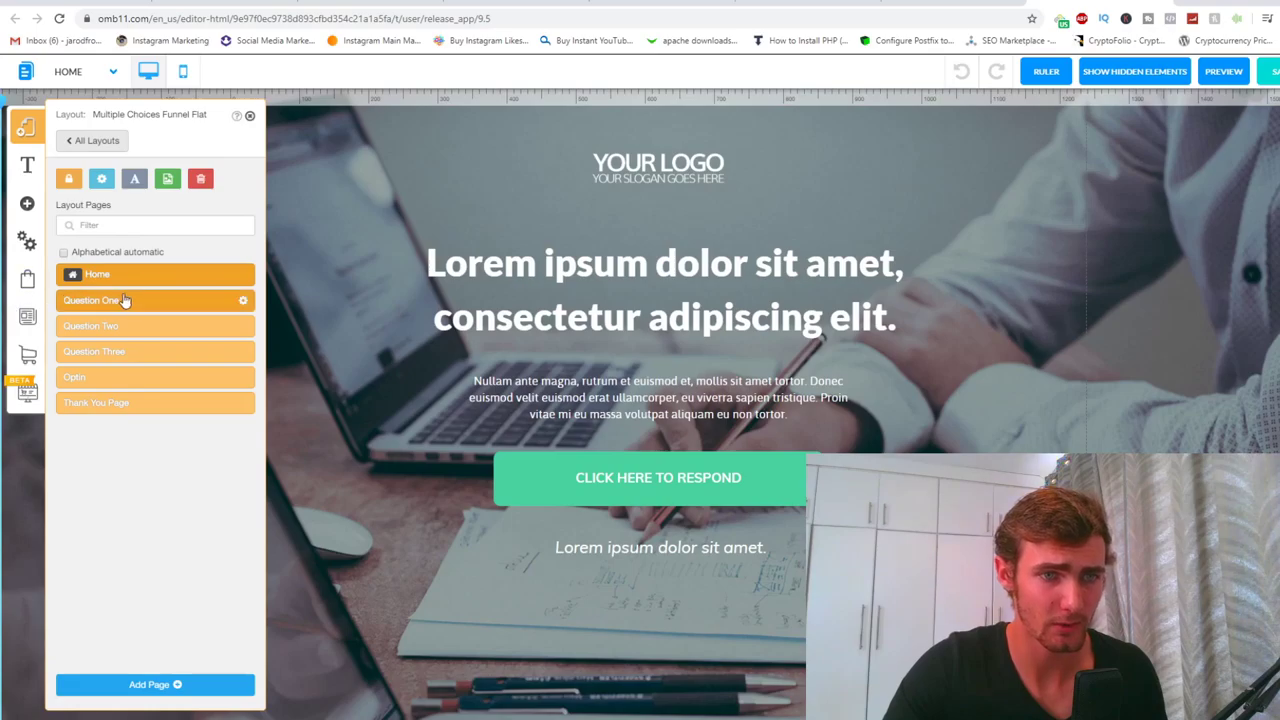
click(112, 302)
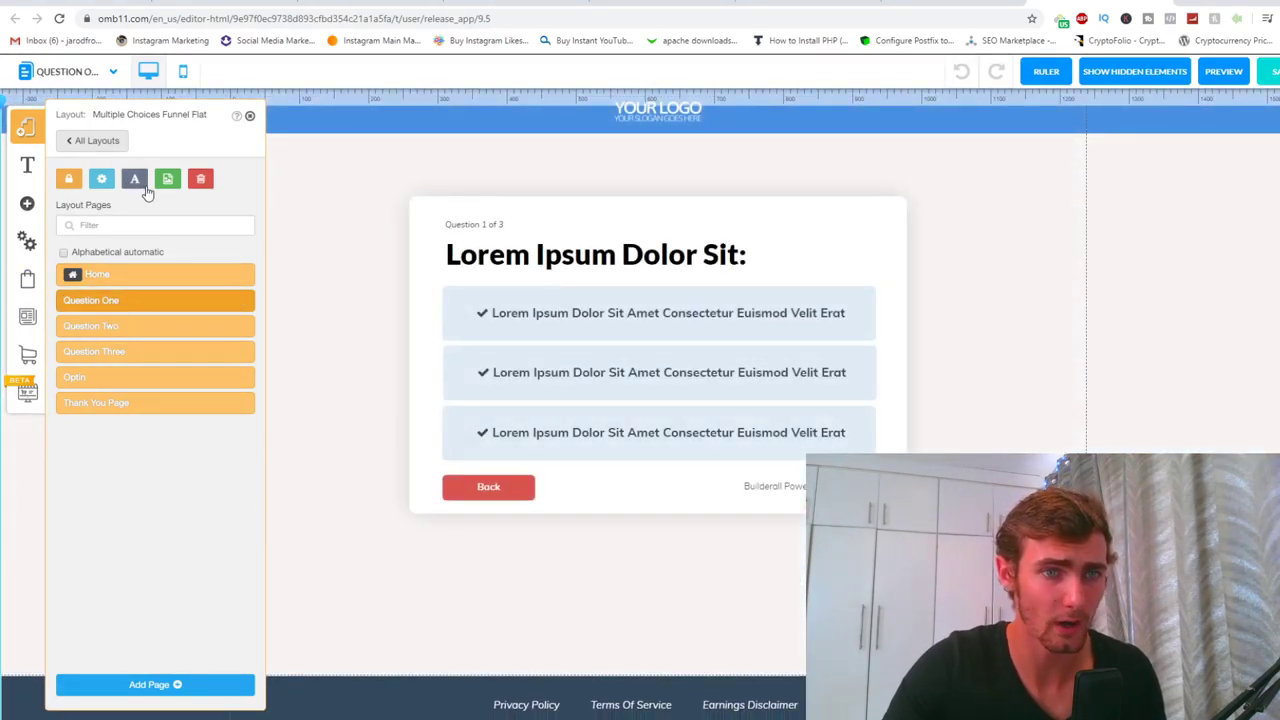
click(250, 302)
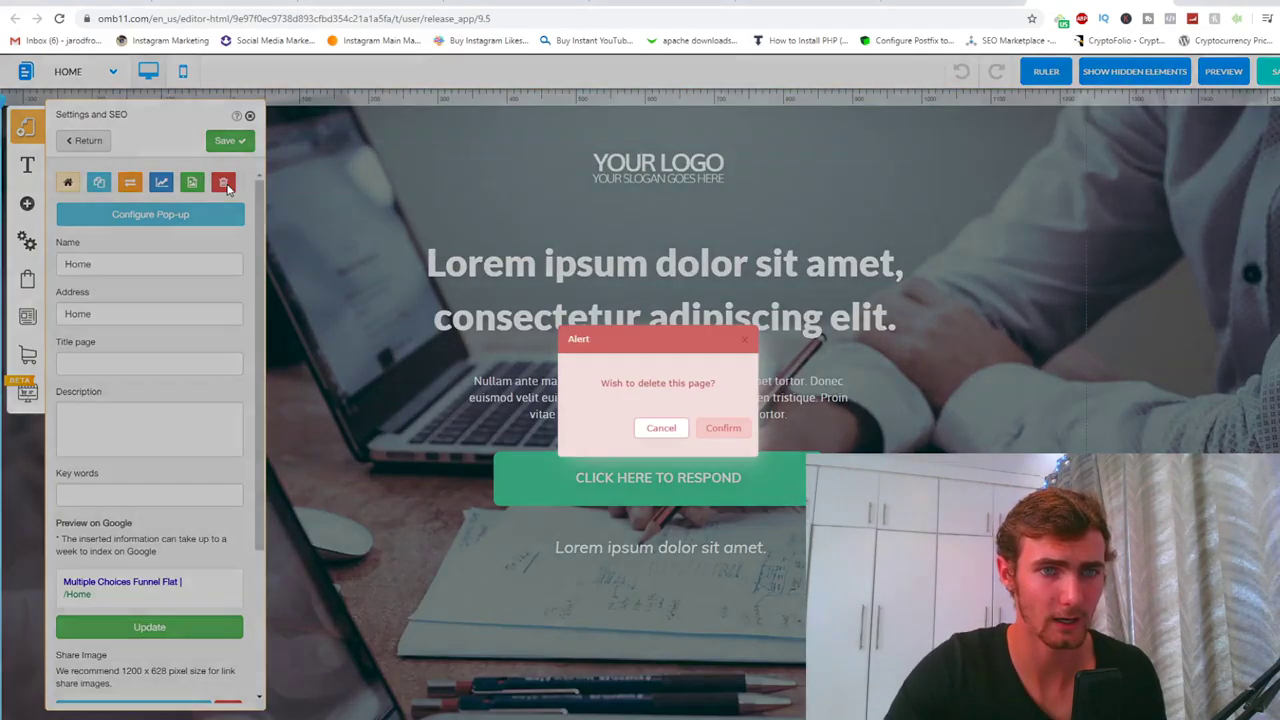
click(708, 430)
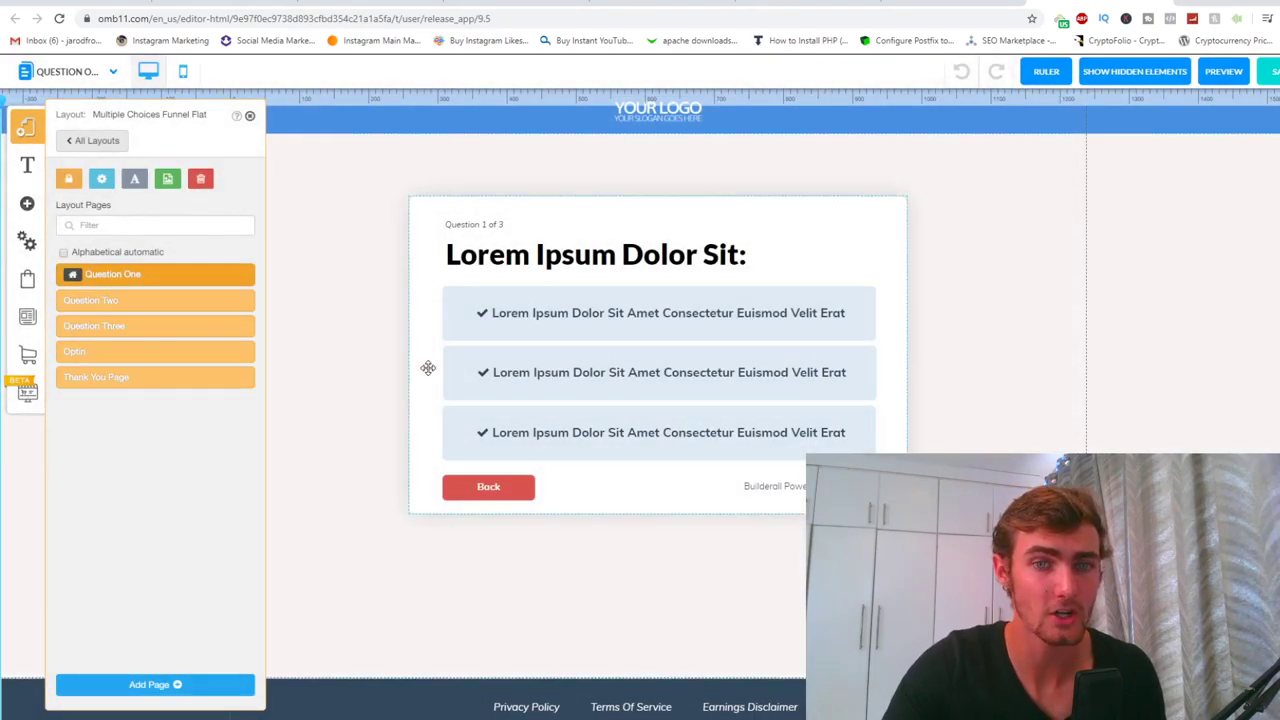
click(675, 117)
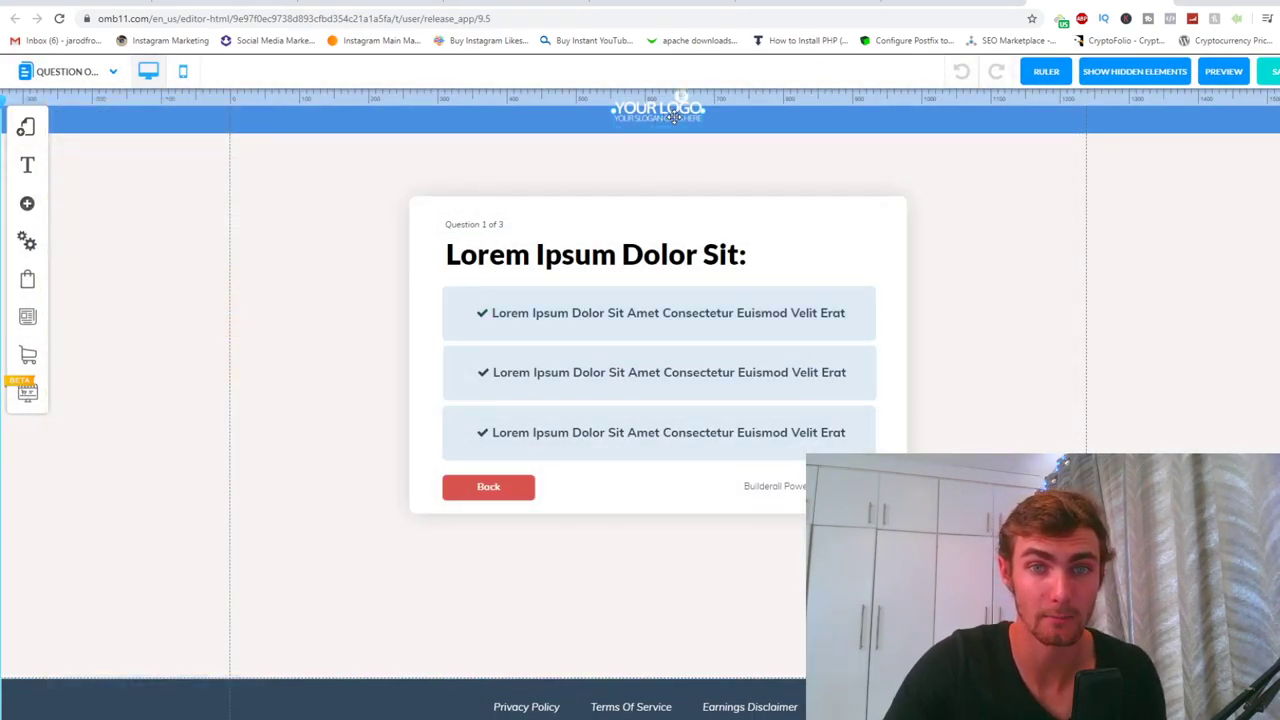
drag(668, 118, 627, 259)
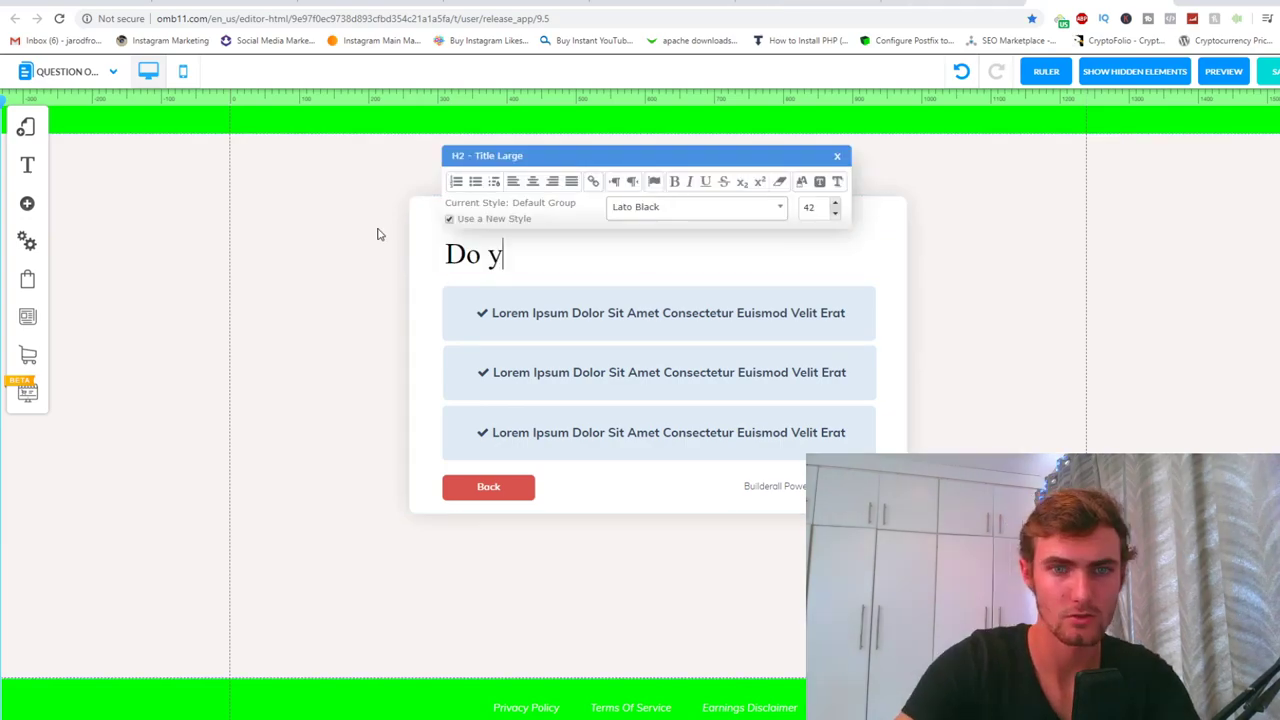
- Change the question 1 heading to 'Do you like Apex Legends?' and delete the third answer
text(pu li)
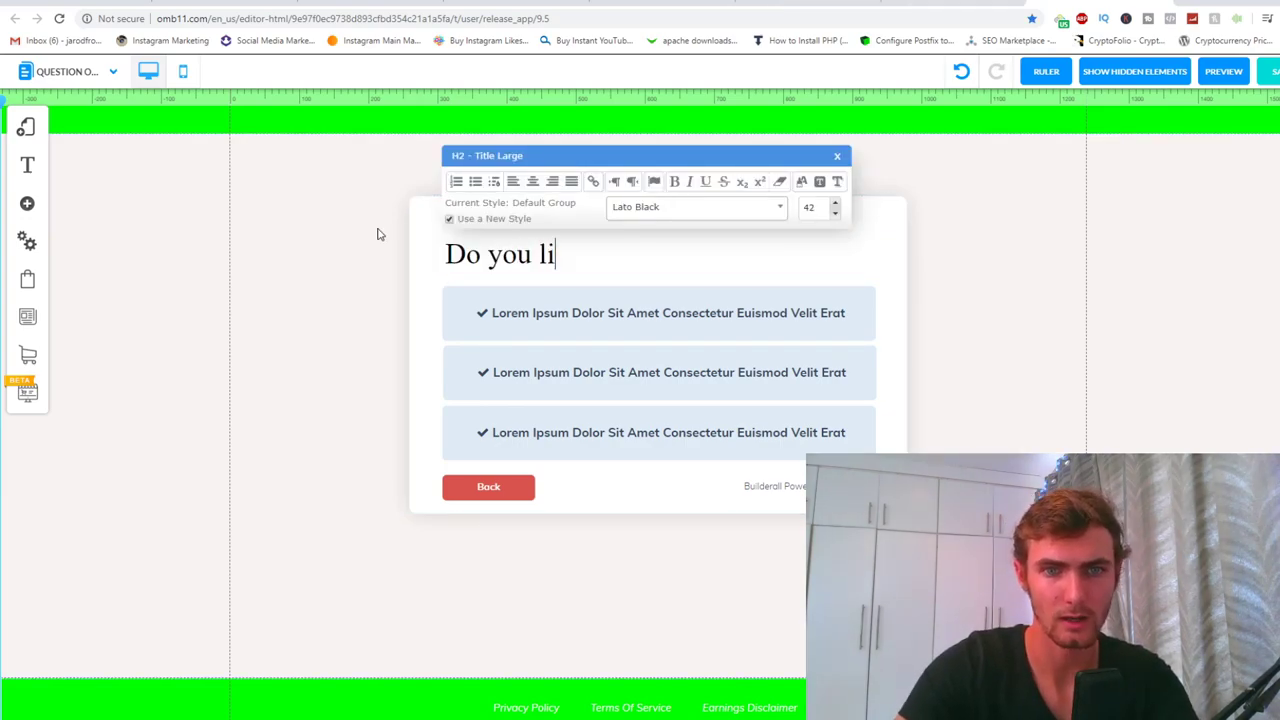
text(ke Apex L)
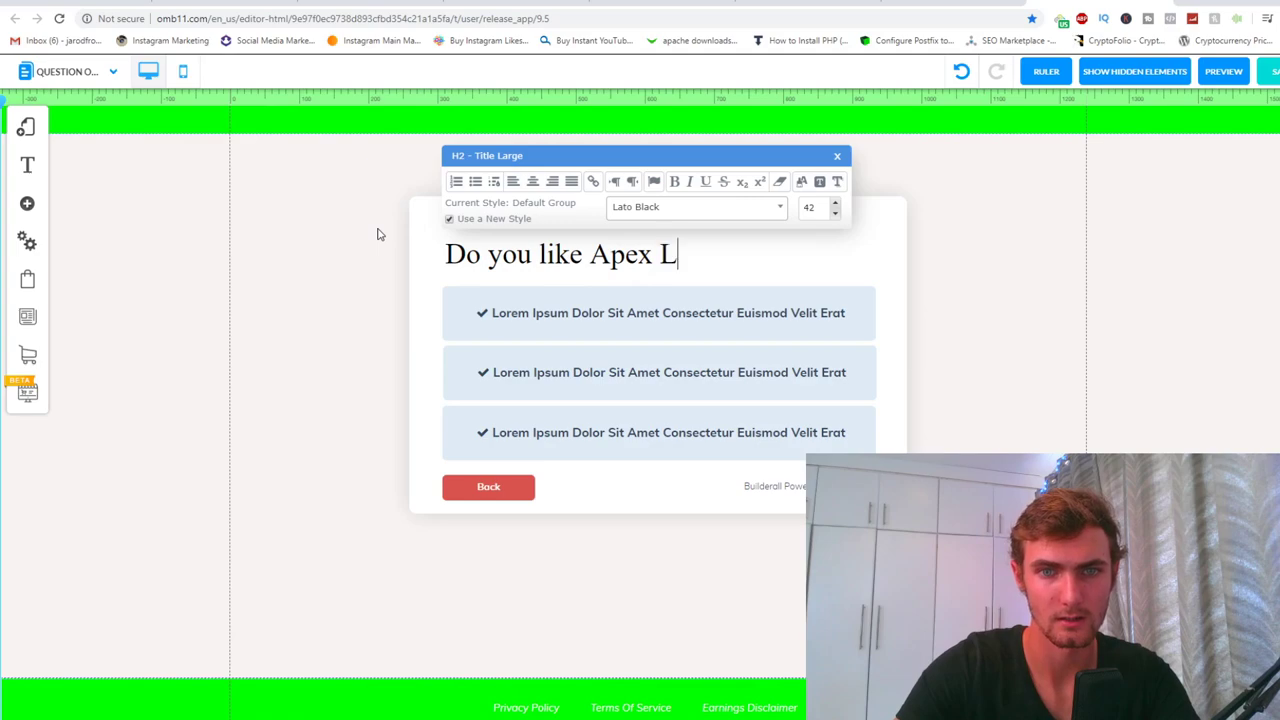
text(egends?)
click(377, 234)
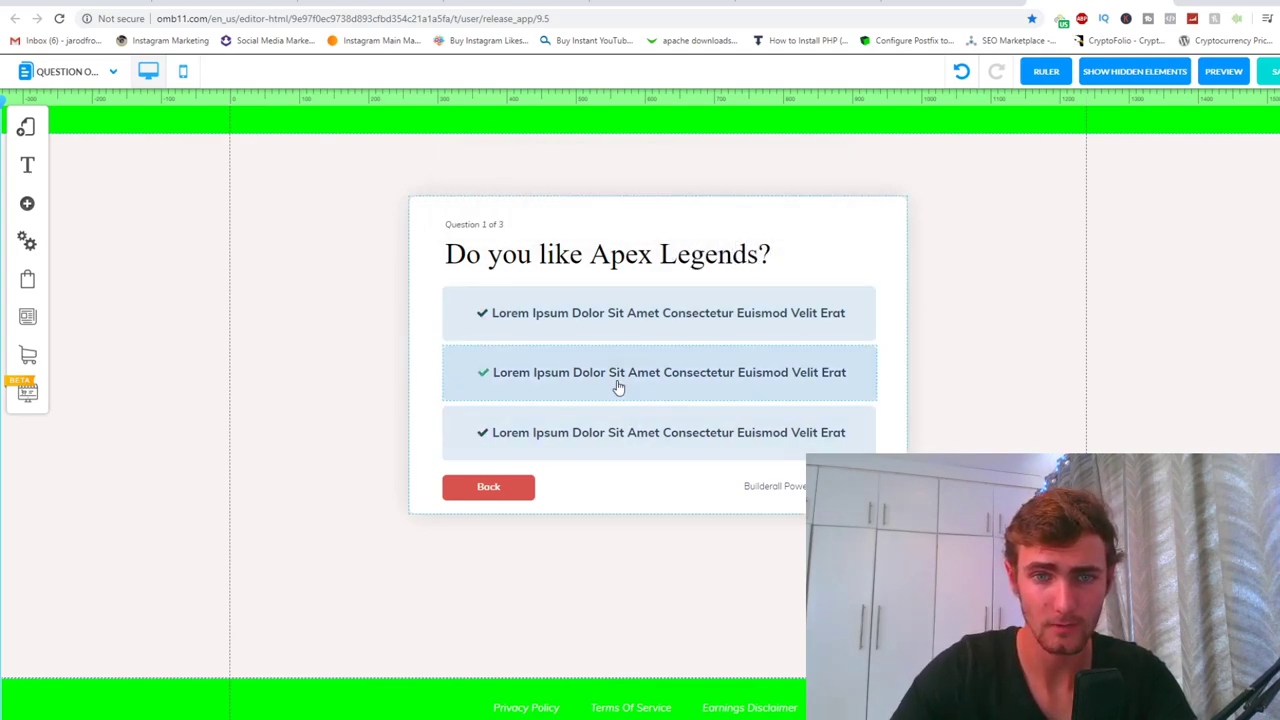
key(Delete)
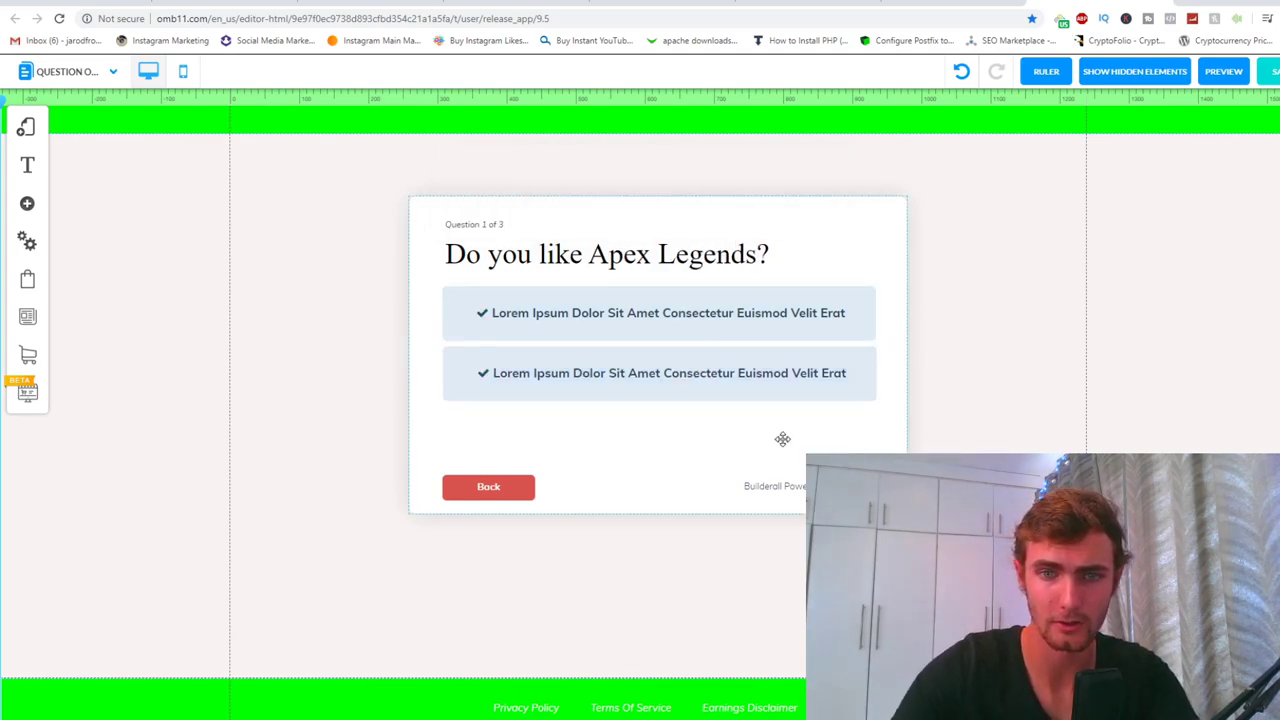
- Rename the two answers Yes and No, then preview and choose Yes to reach question 2
click(684, 494)
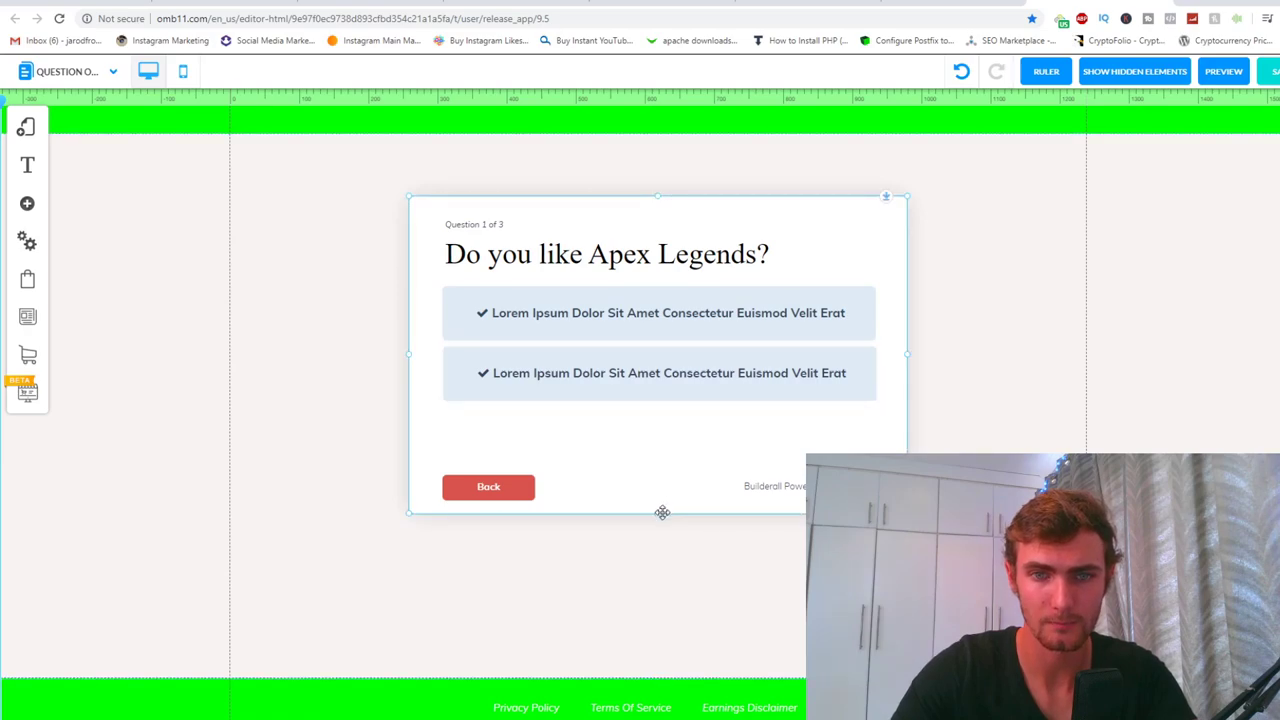
click(658, 325)
click(701, 269)
text(Ues)
key(Return)
double_click(694, 369)
click(614, 262)
click(656, 376)
key(ctrl+a)
text(N)
key(Return)
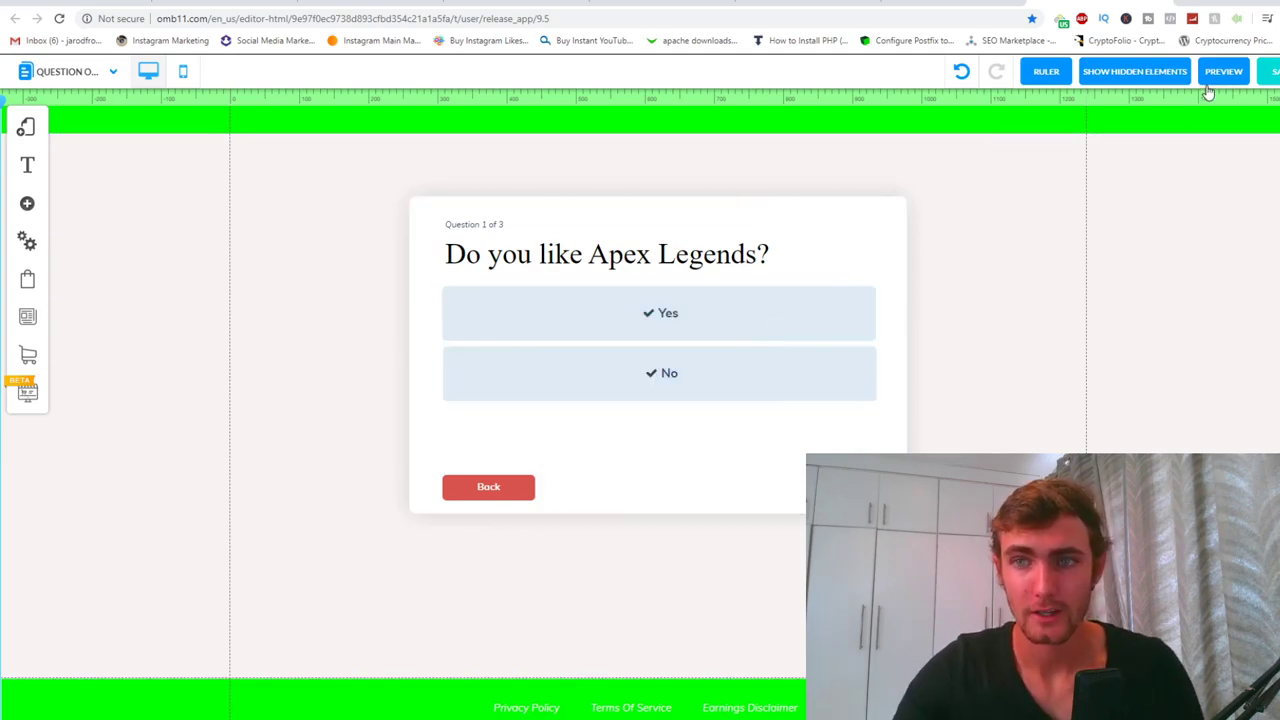
click(1223, 72)
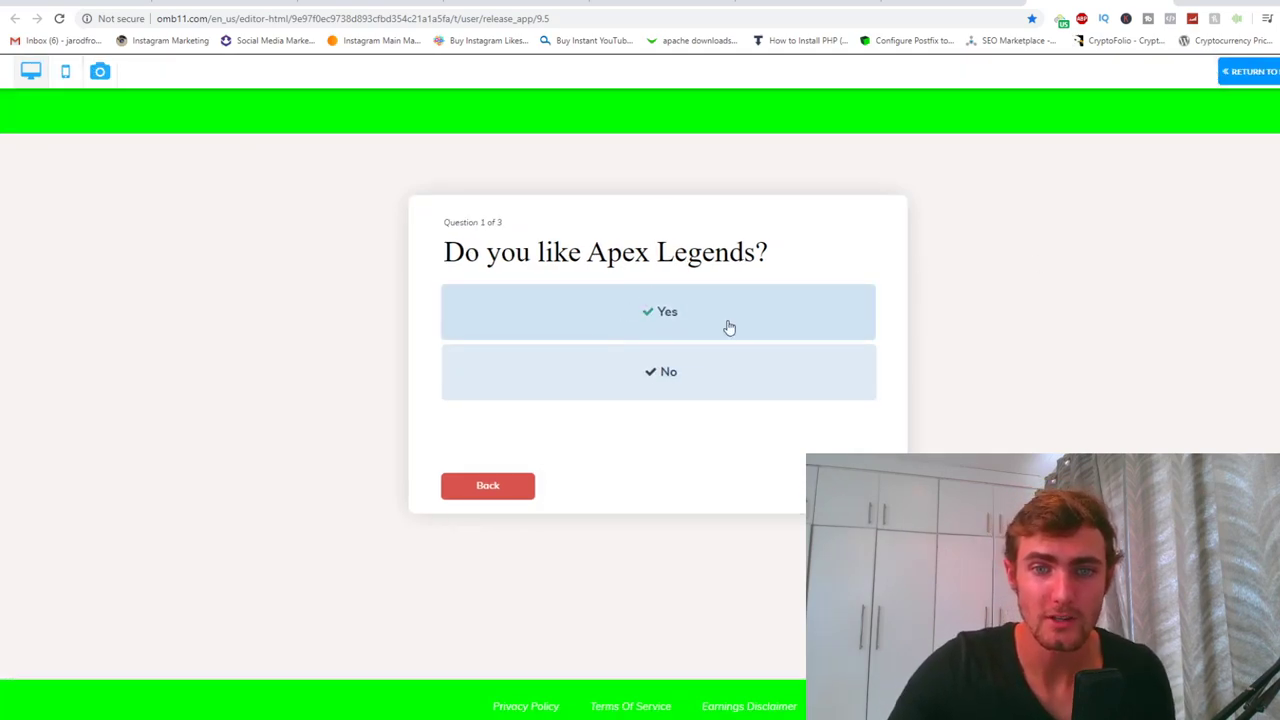
click(663, 318)
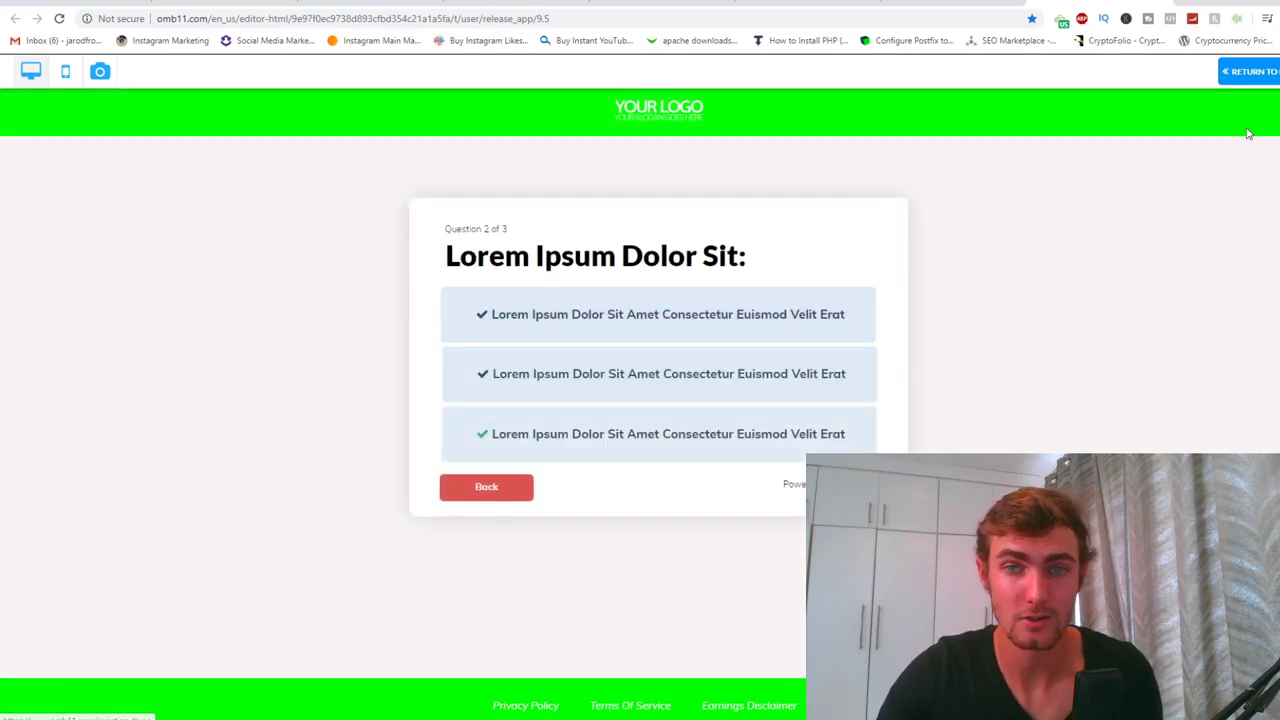
- Retitle question 2 'How Do you plan to use your 10,000 APEX Legend Coins?' and remove the third answer
click(1260, 72)
click(654, 3)
key(ctrl+Tab)
double_click(731, 261)
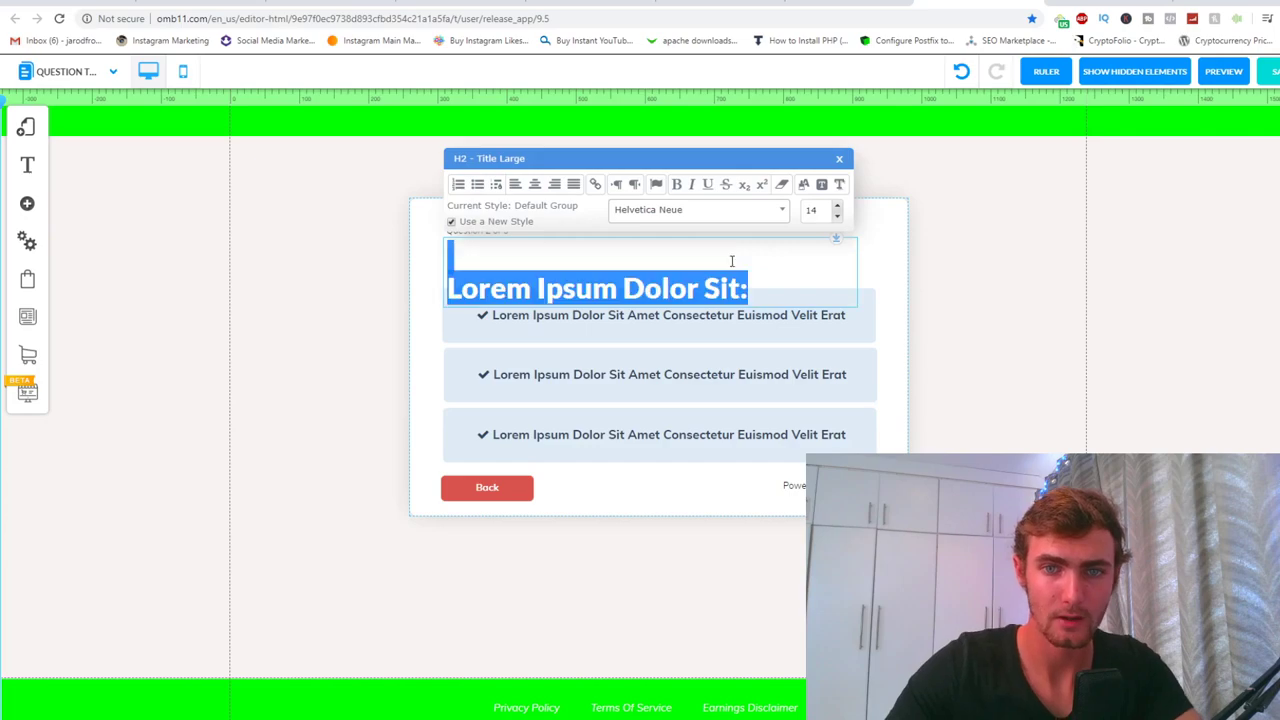
text(How Do you plan to use your 10,0)
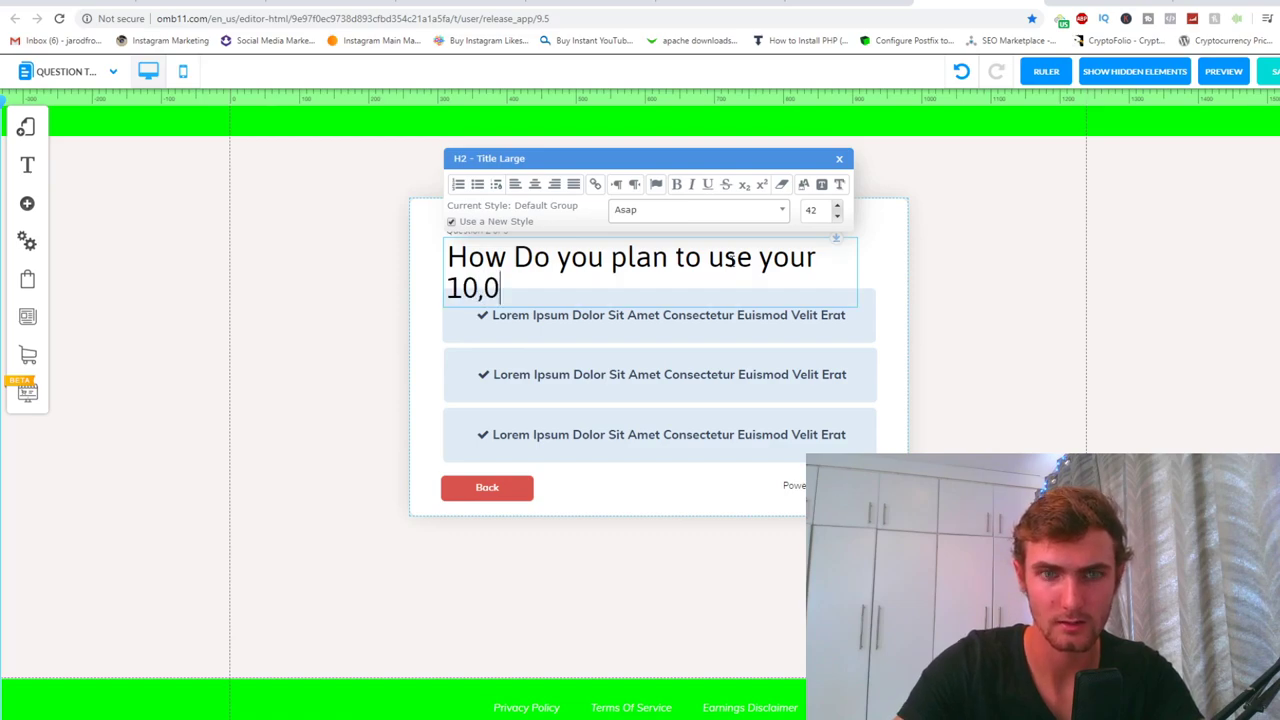
text(00 APEX Legend Coins?)
click(691, 449)
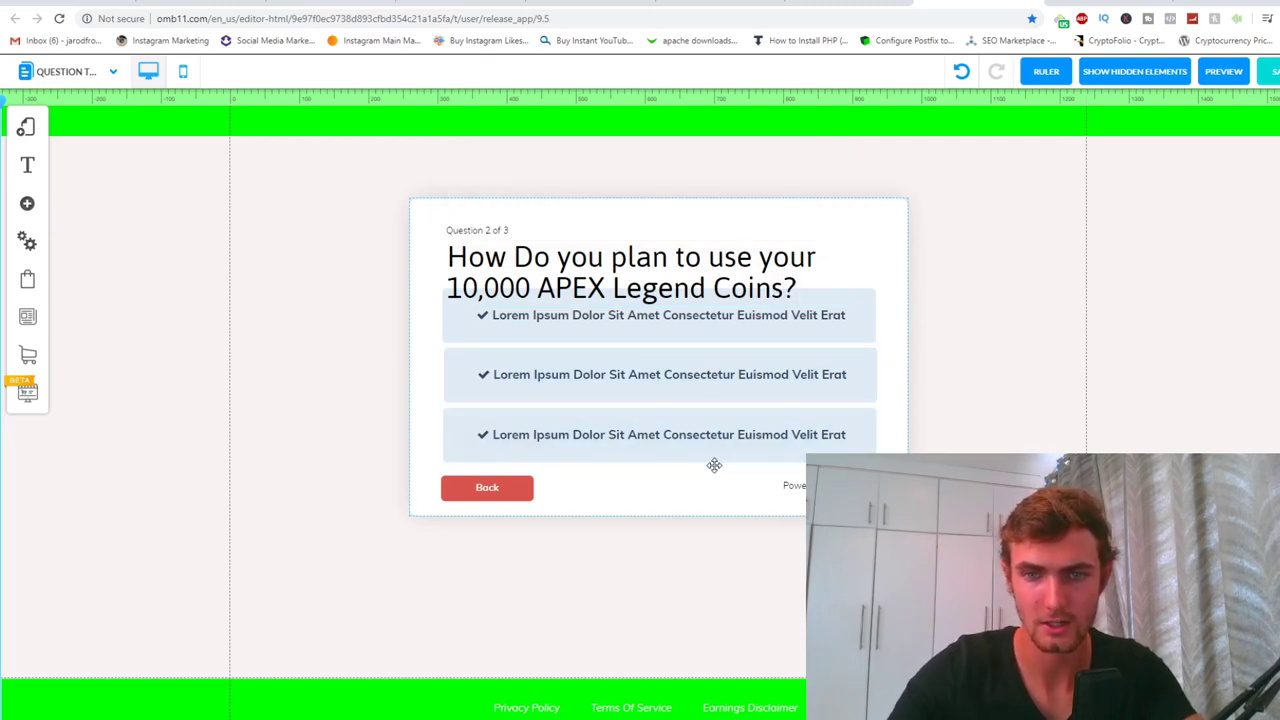
click(711, 456)
drag(711, 456, 693, 375)
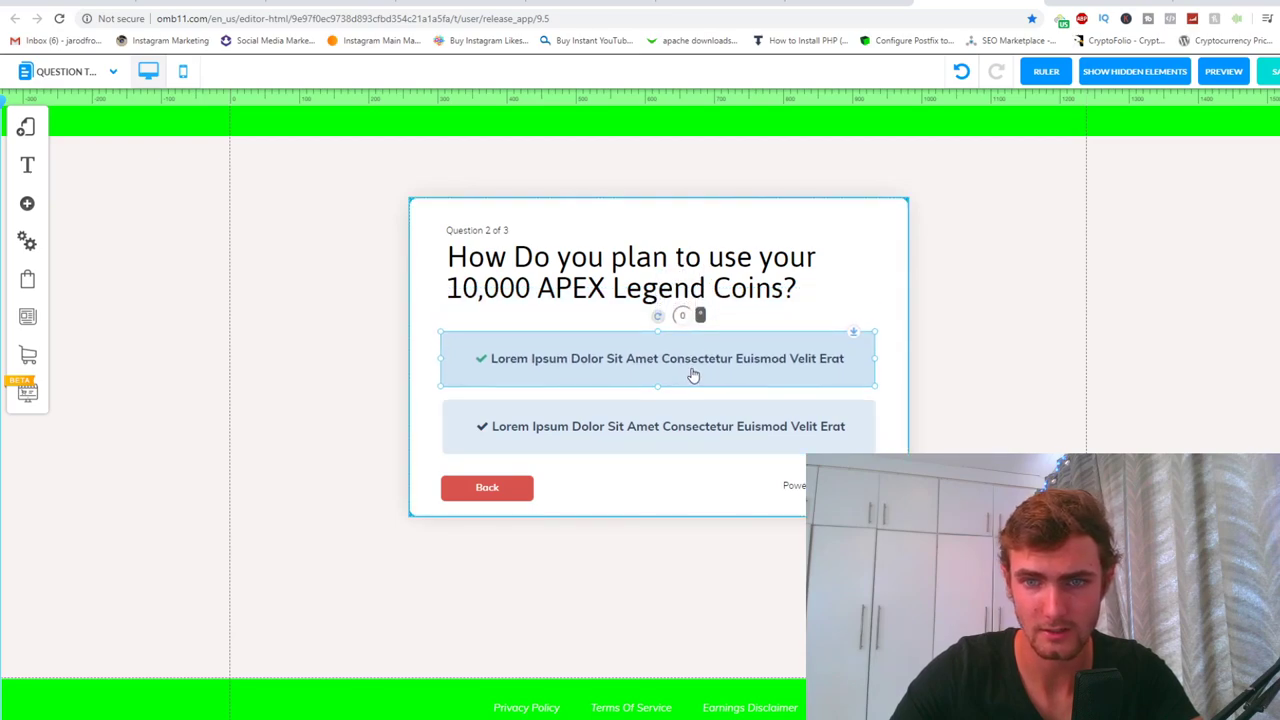
- Rename the answers 'Keep it' and 'Give to a friend', then preview choosing Keep it
right_click(634, 380)
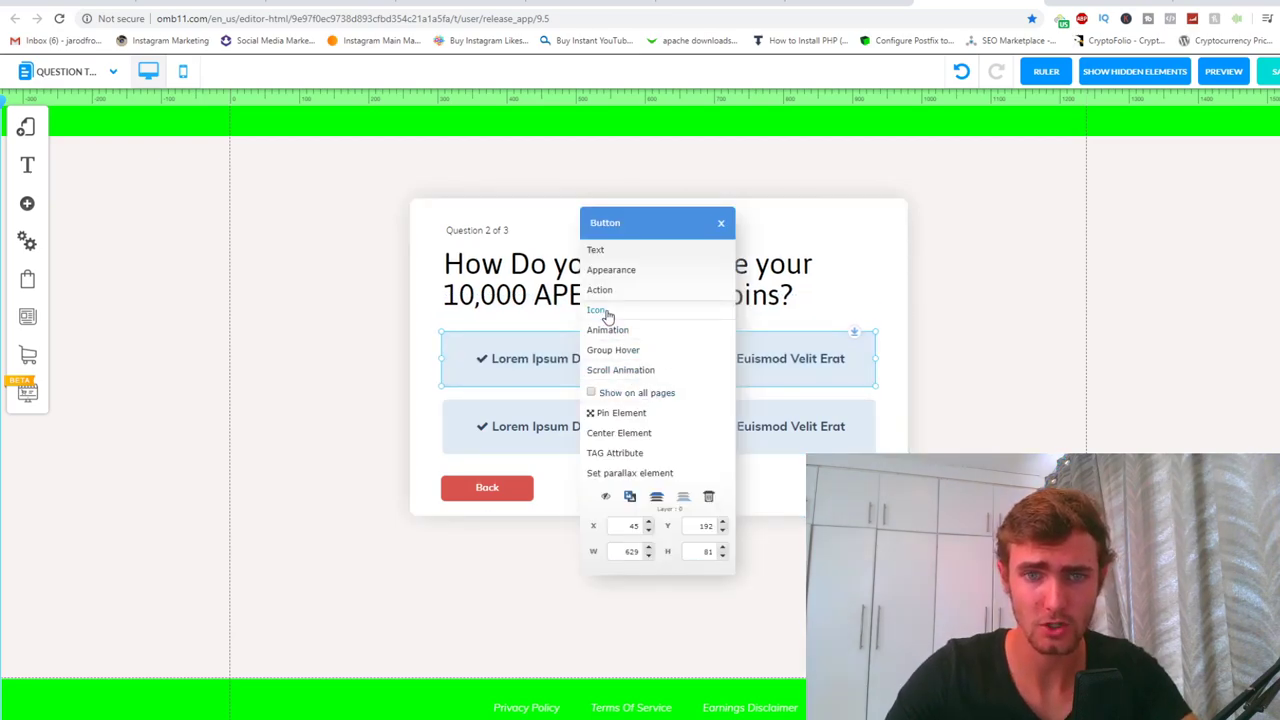
click(604, 252)
triple_click(657, 370)
text(Keep it)
click(742, 476)
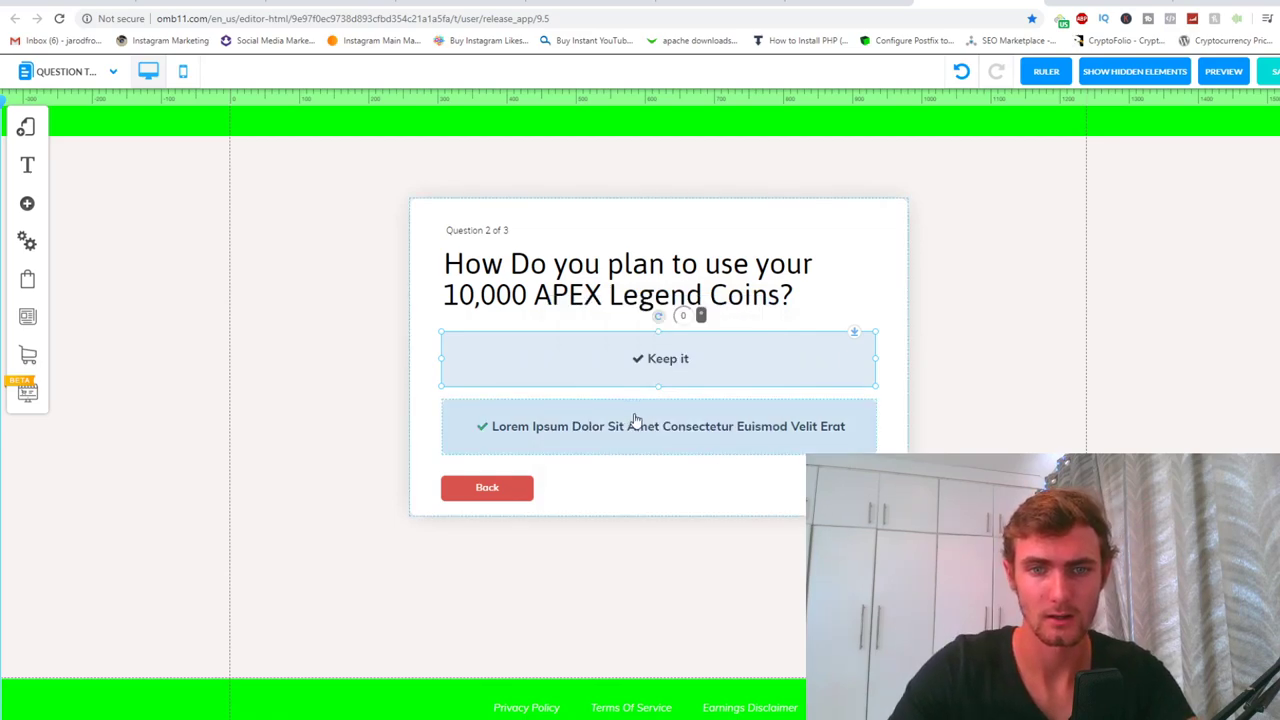
right_click(634, 414)
click(605, 255)
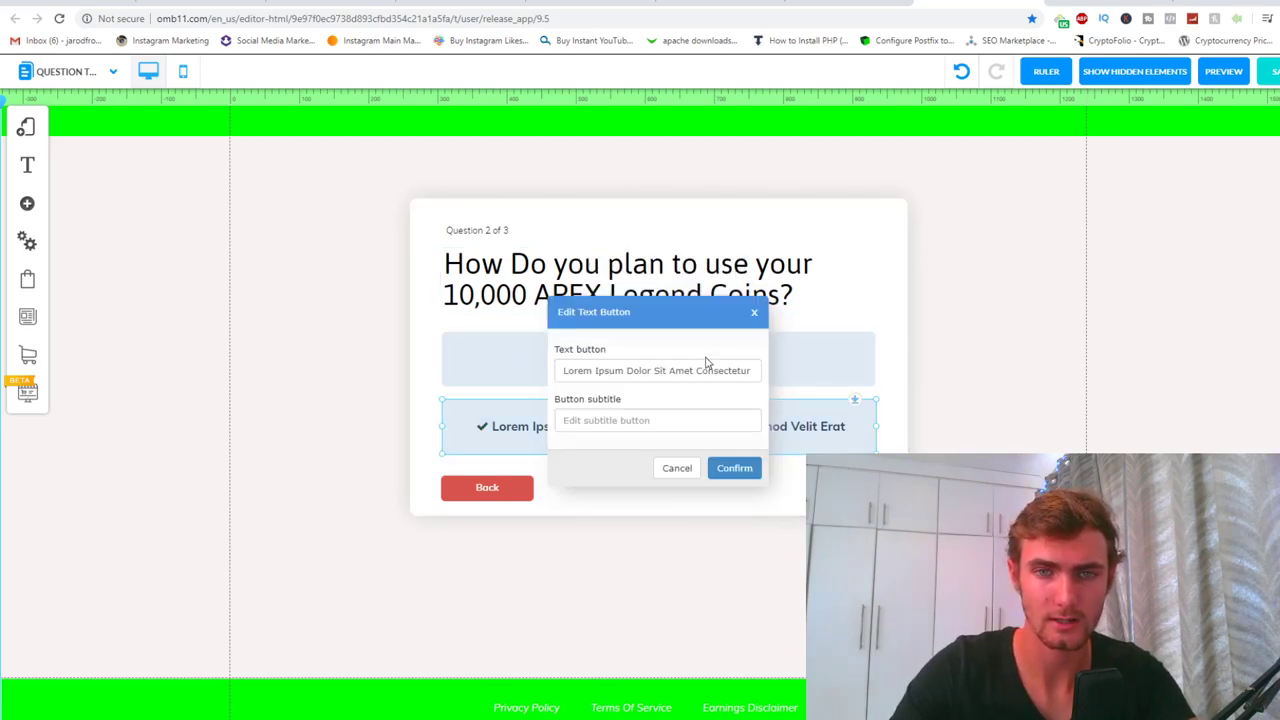
triple_click(706, 366)
text(Give to a friend)
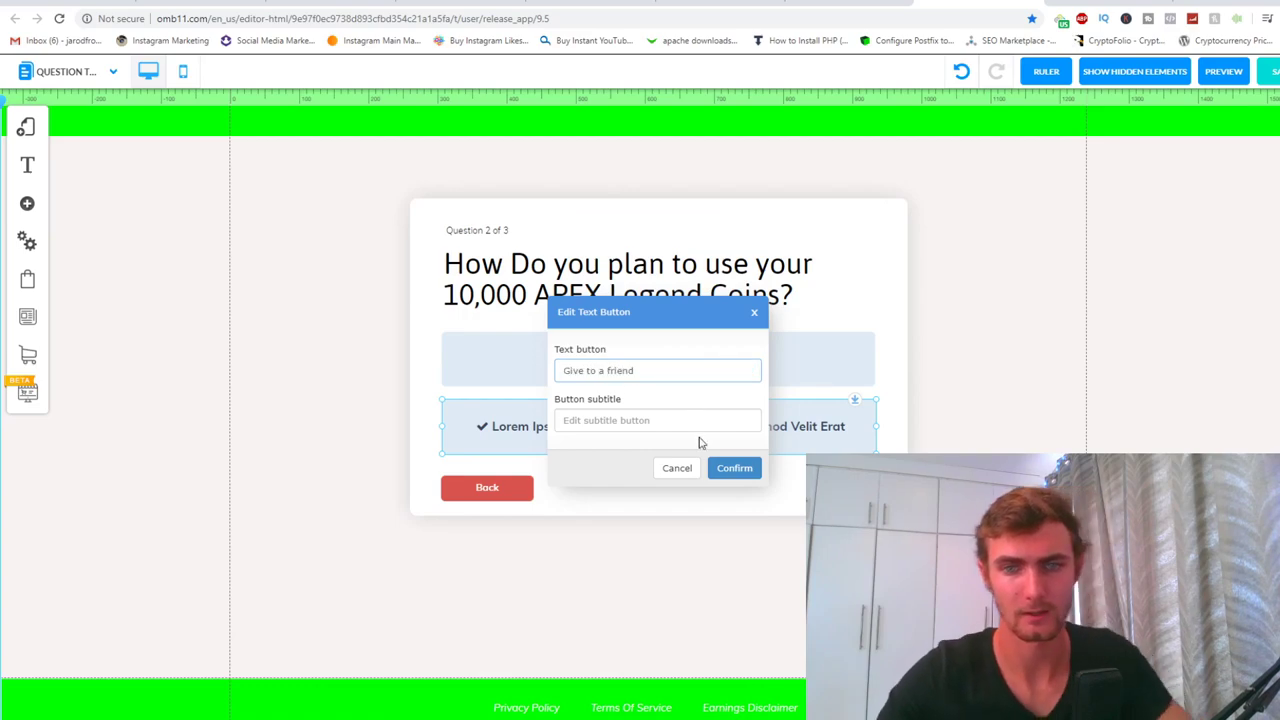
click(731, 471)
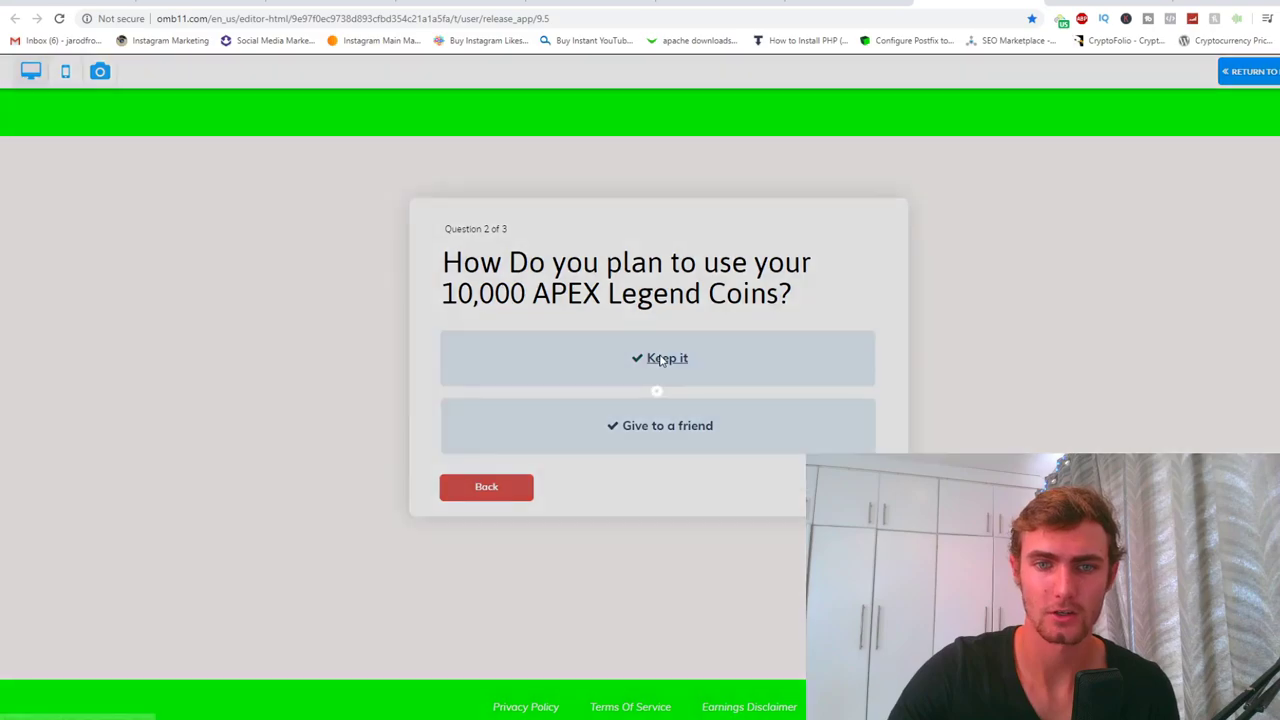
click(660, 360)
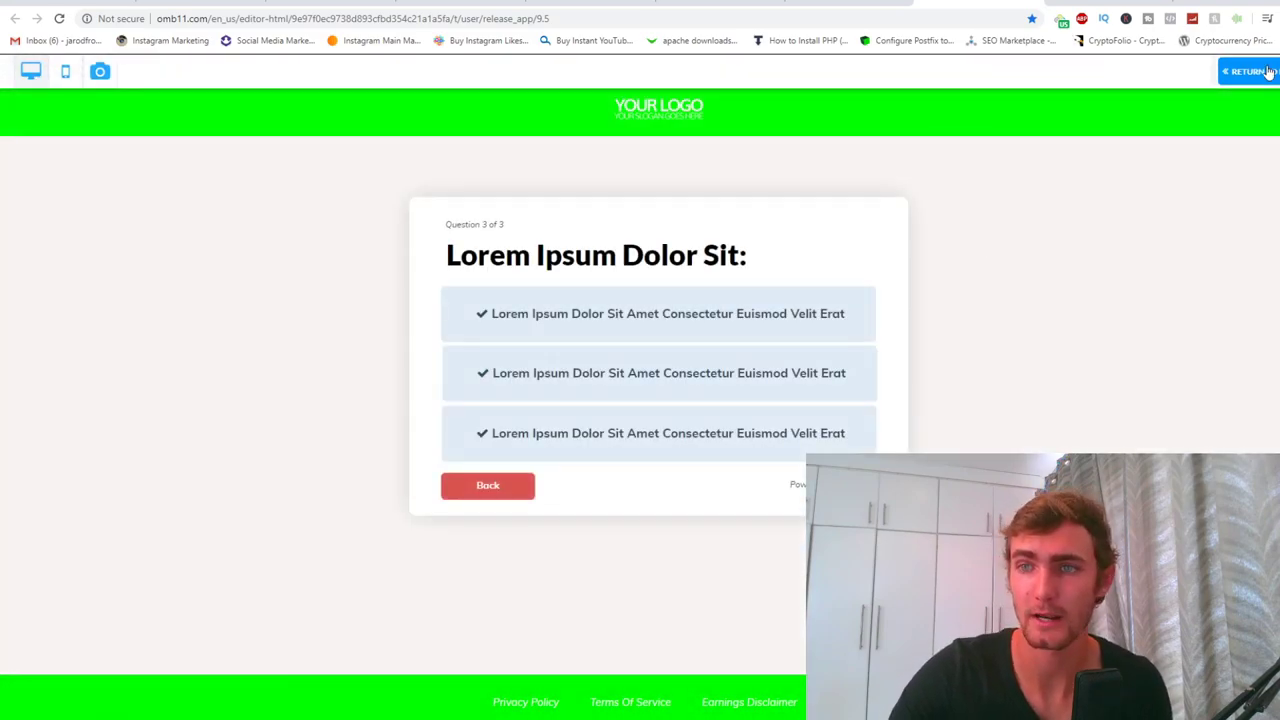
- Retitle question 3 to ask how many times per week they go shopping
click(1250, 72)
click(606, 262)
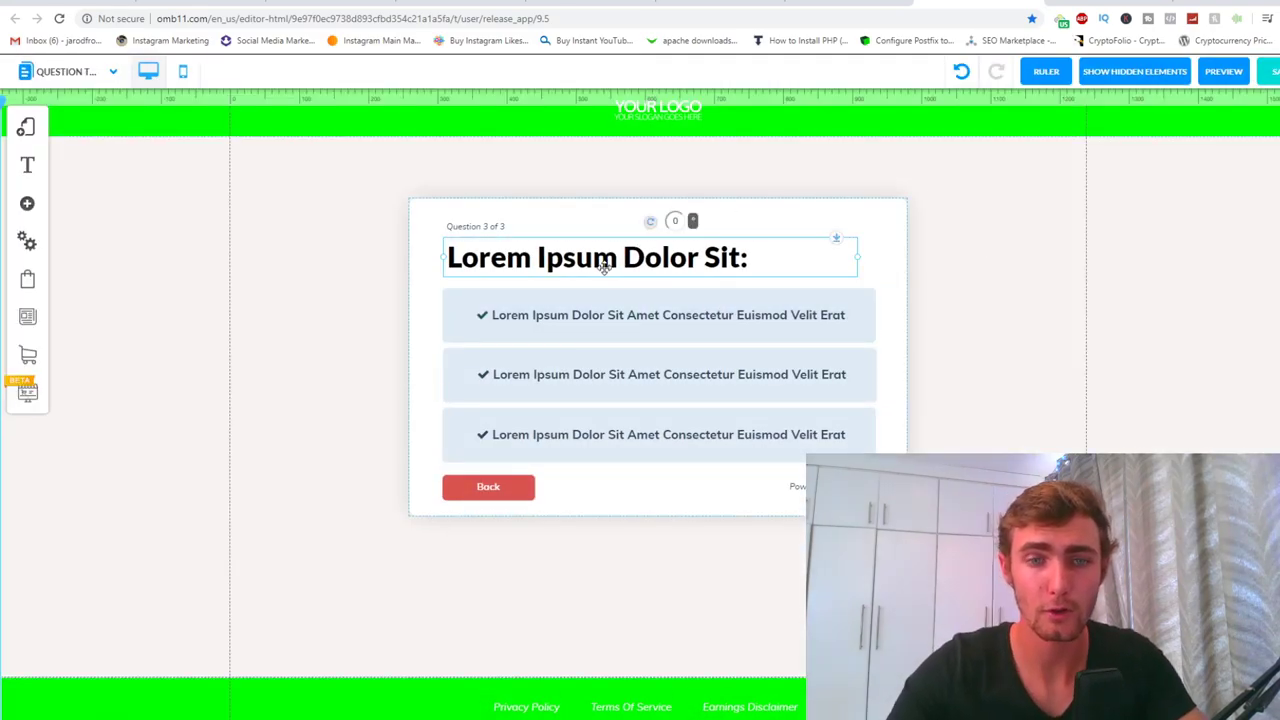
click(604, 265)
key(ctrl+a)
text(How many times d)
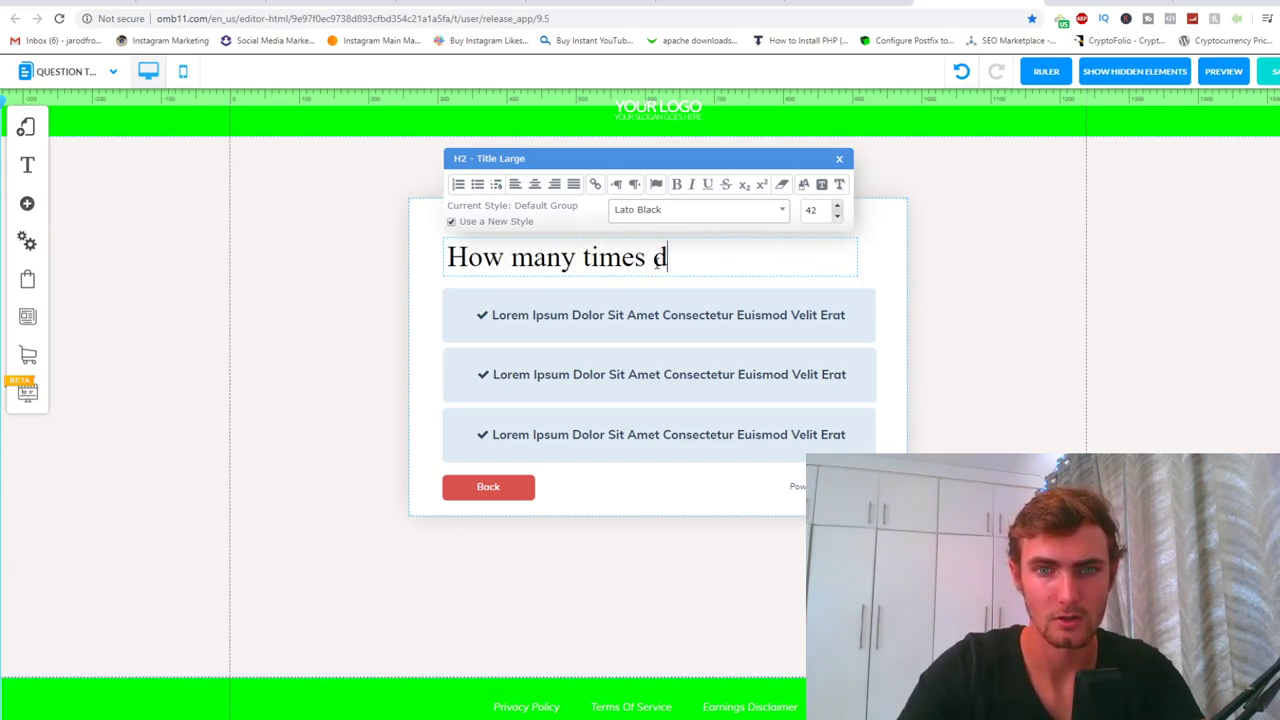
text(o yo)
text(sho)
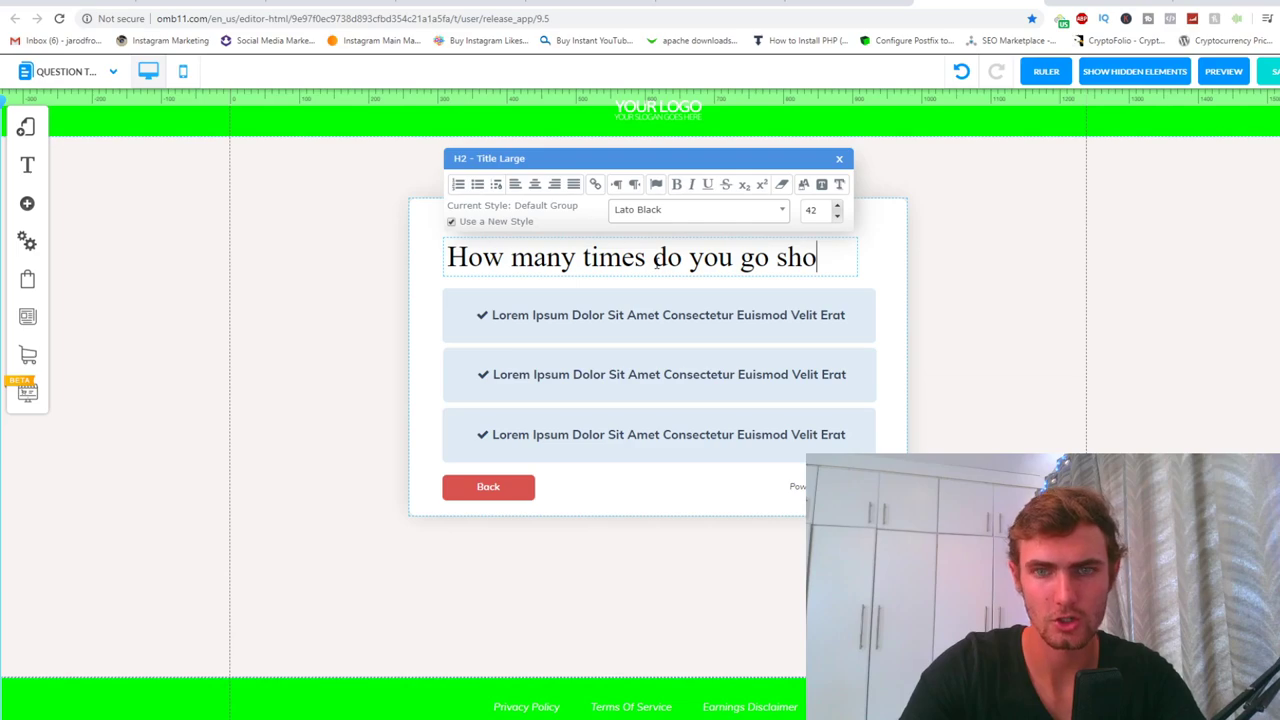
text(pping per week?)
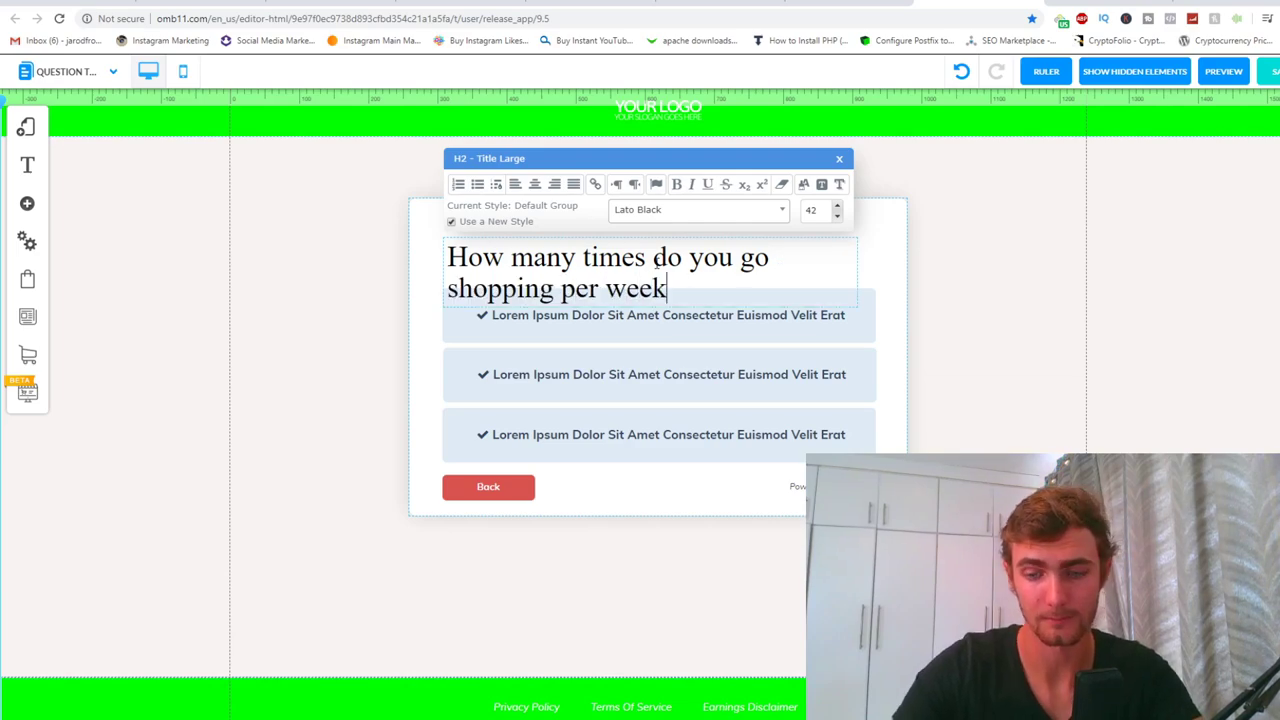
click(660, 524)
- Enlarge the question block, move Back lower, and set the answers to < 3, 3-7, 7-10 and 10+
drag(660, 524, 658, 590)
click(512, 490)
drag(506, 498, 503, 567)
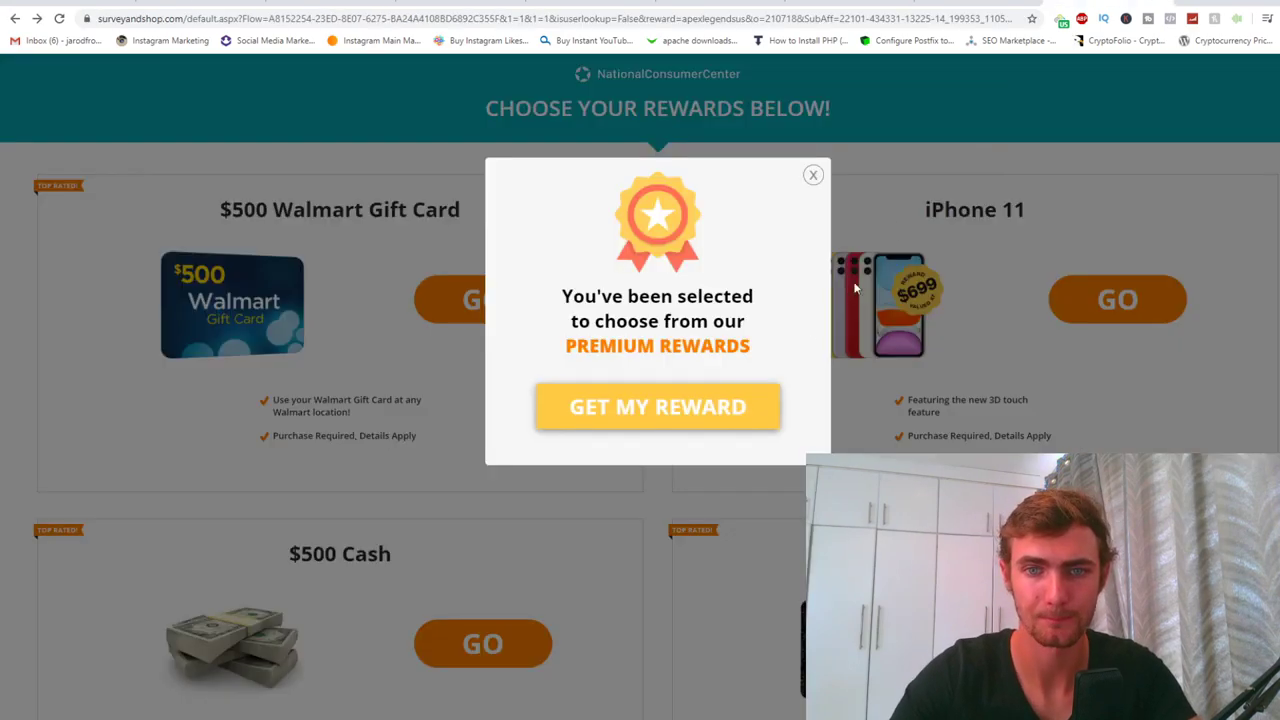
click(734, 467)
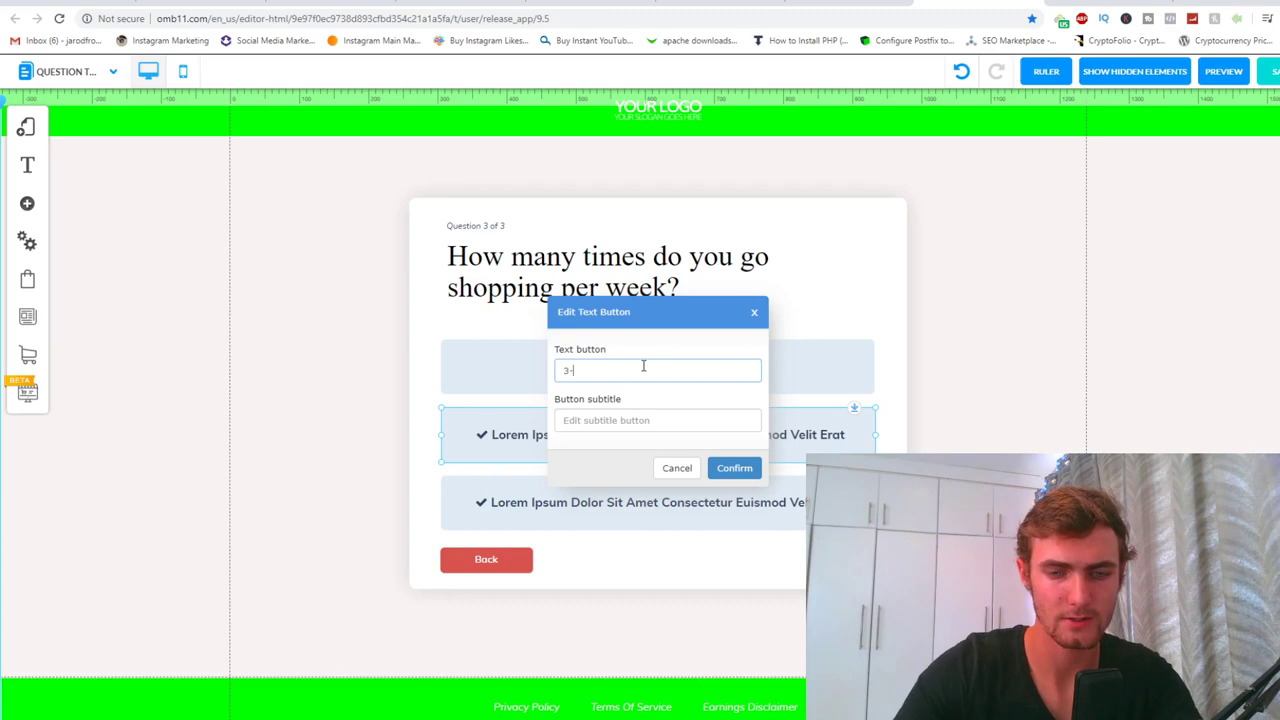
click(729, 470)
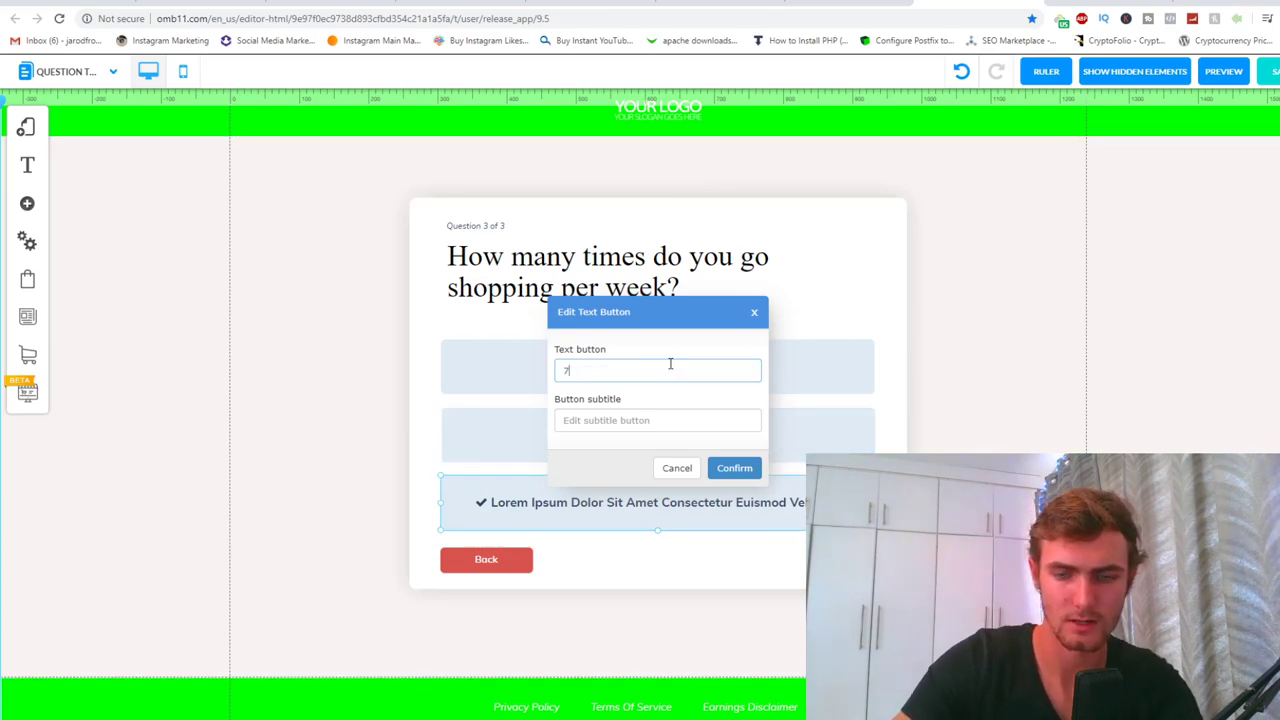
text(1)
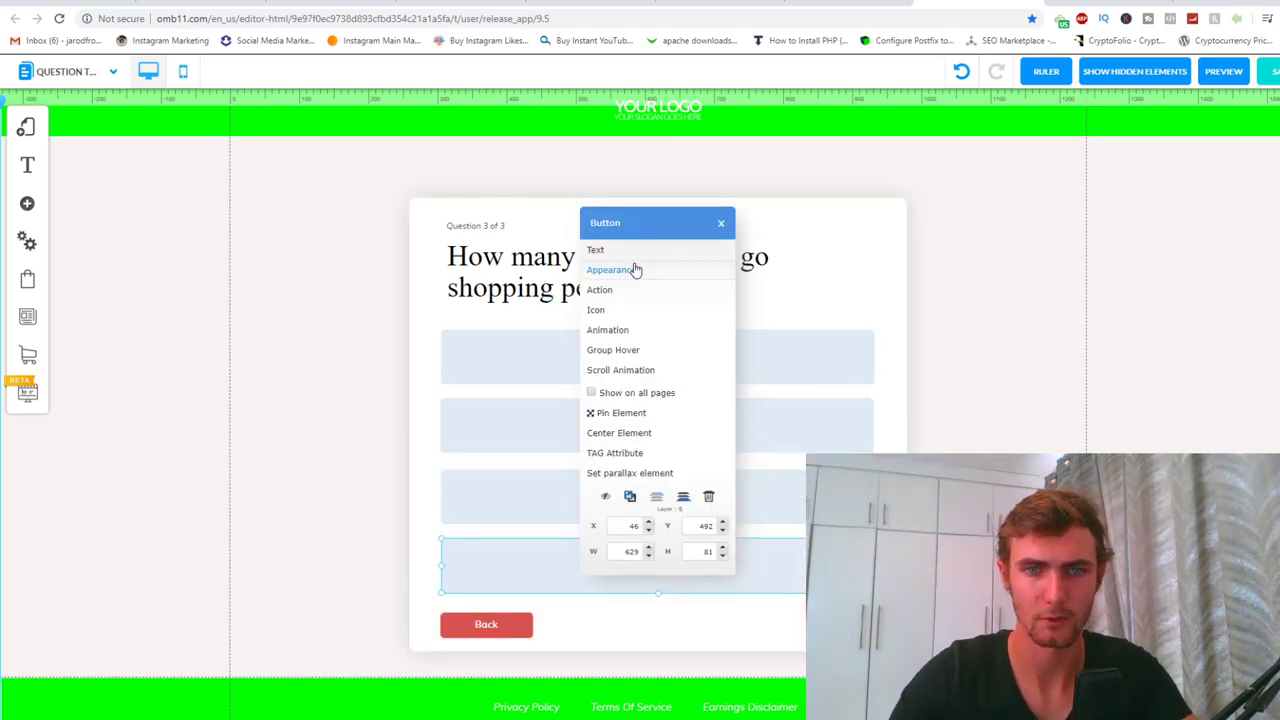
click(634, 333)
drag(660, 368, 511, 363)
text(10+)
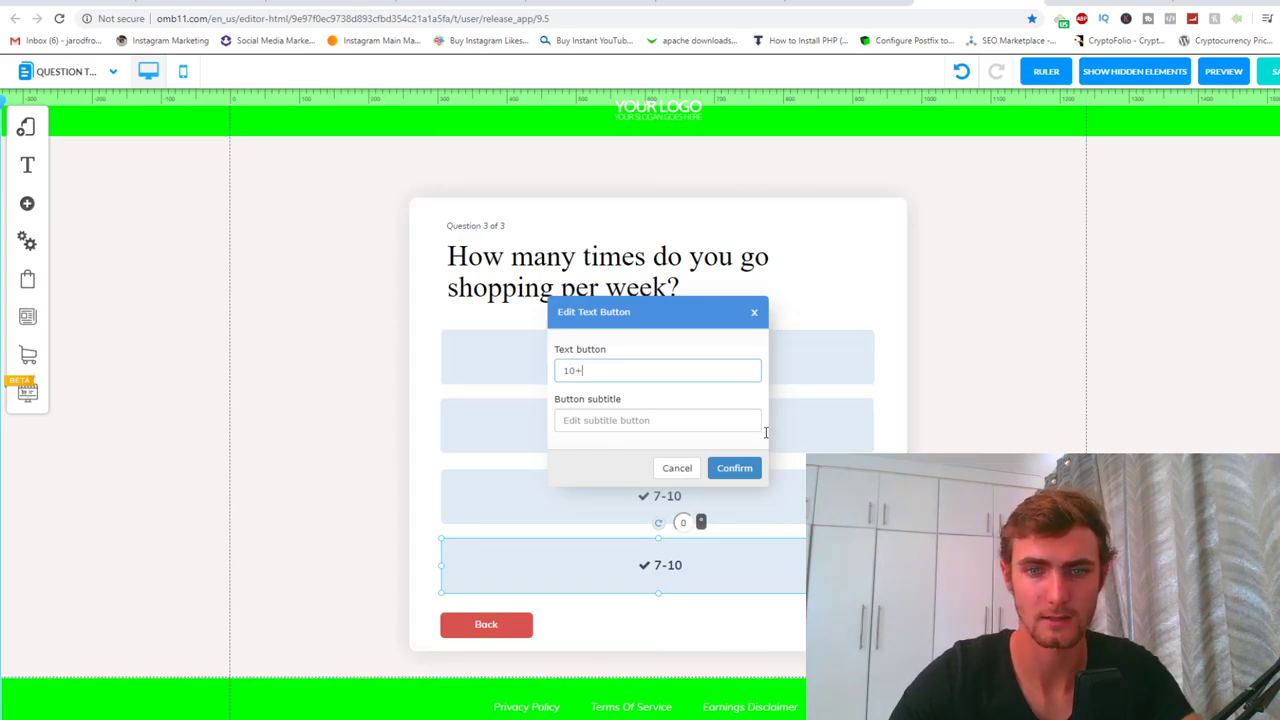
click(734, 468)
- Preview question 3, answer 3-7, and return to the editor
click(1243, 78)
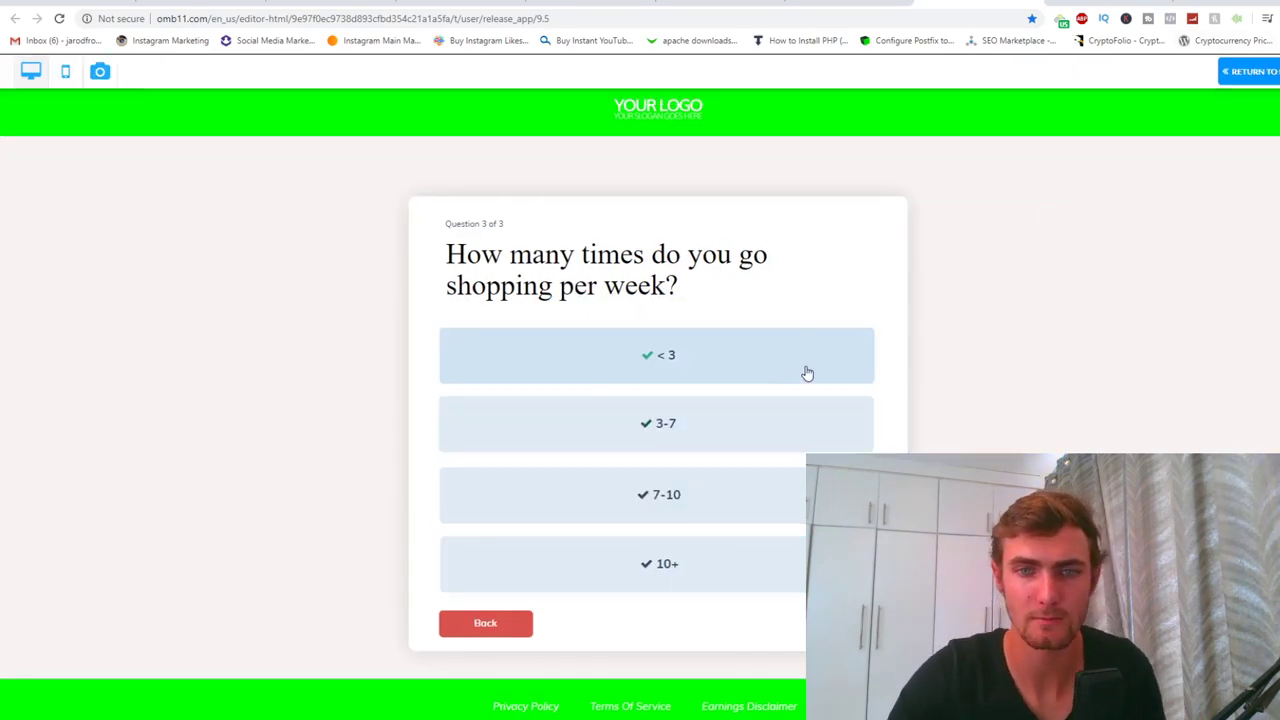
click(657, 435)
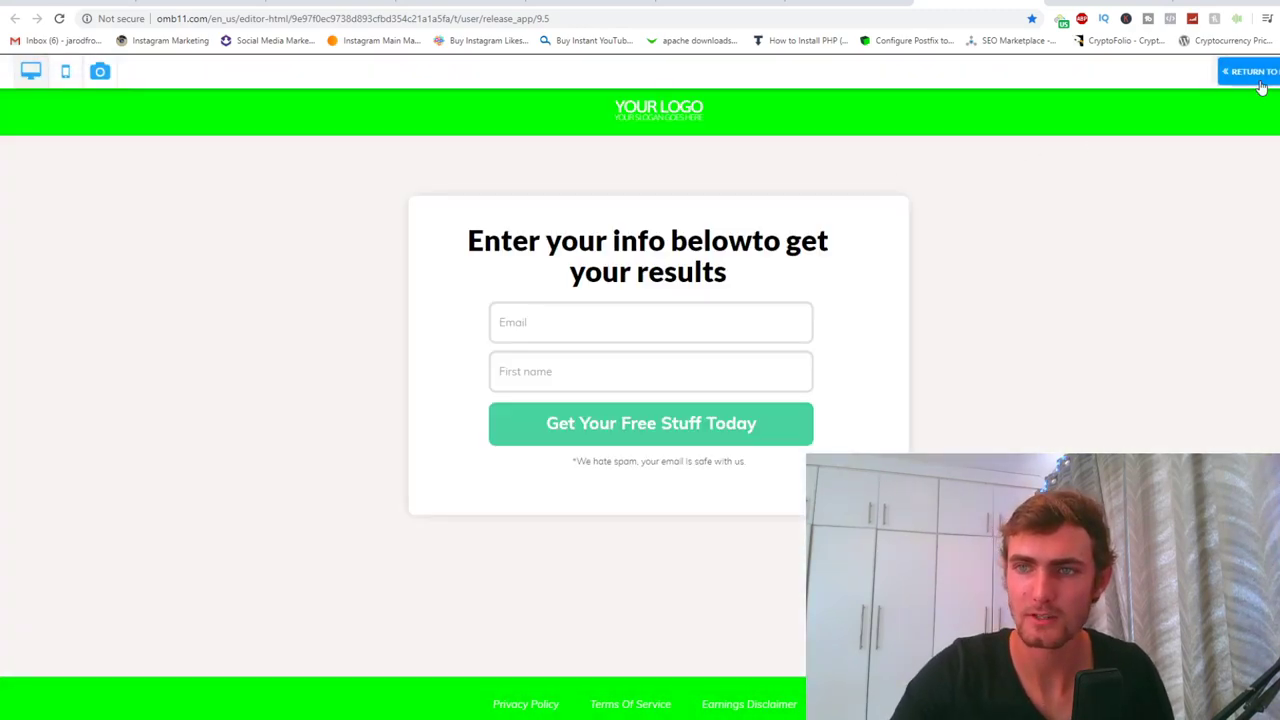
click(1248, 71)
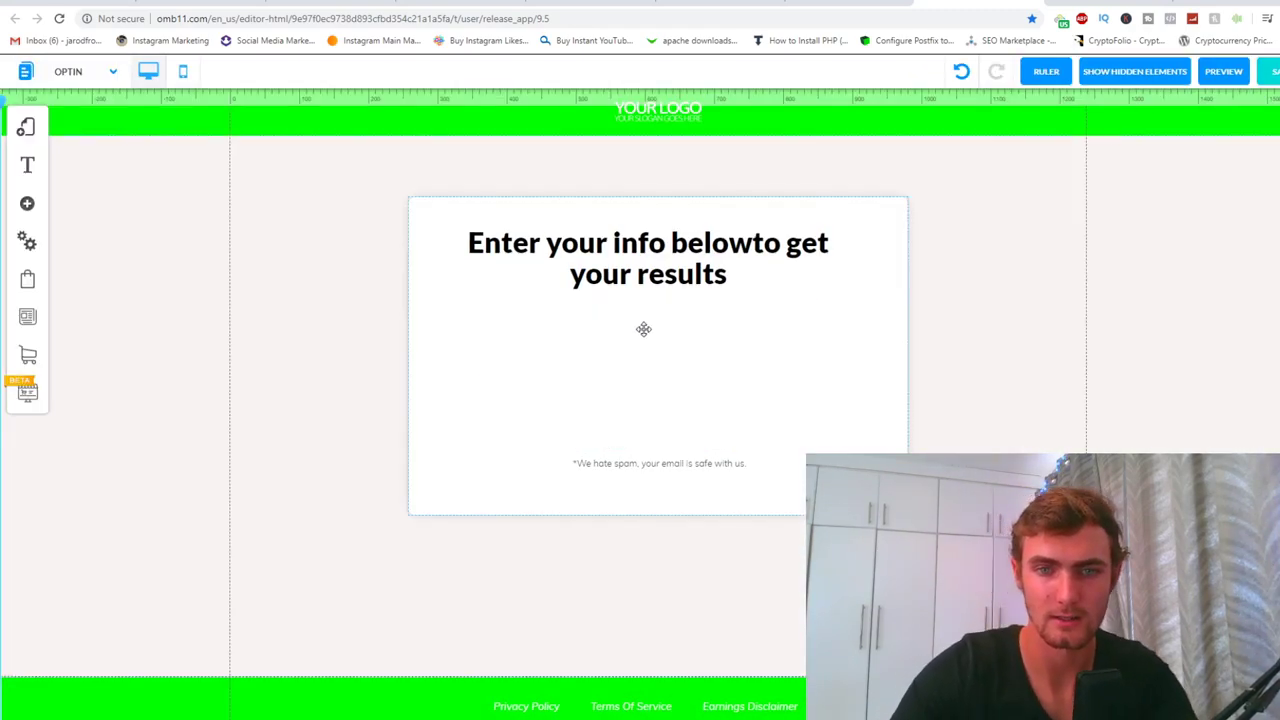
- Add a blue button to the optin form, enlarge it, and label it CLAIM NOW
click(30, 207)
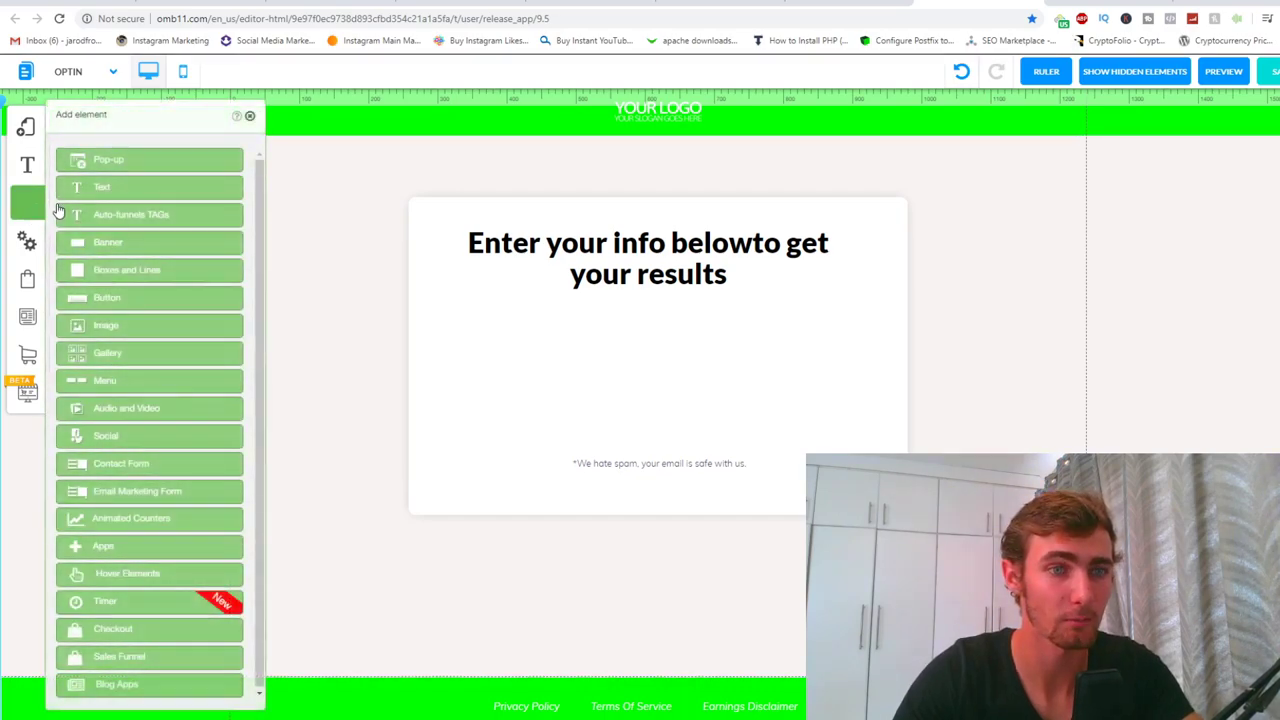
click(112, 297)
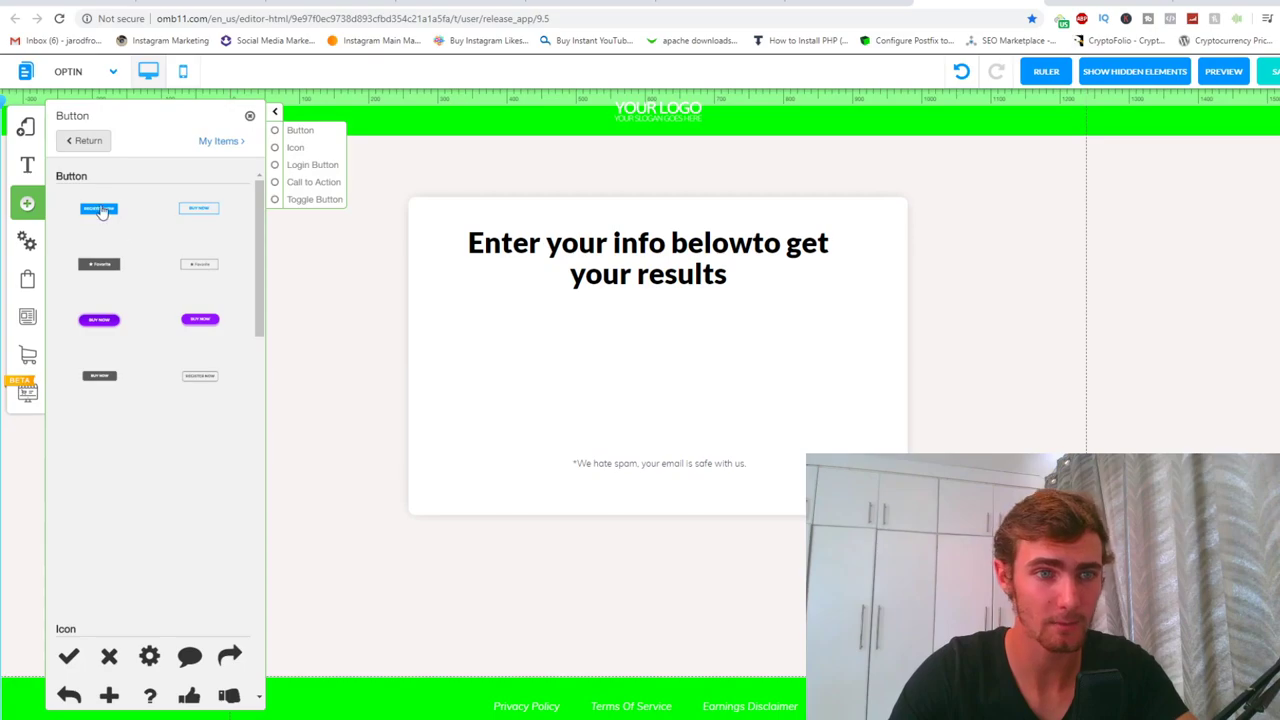
drag(98, 210, 632, 335)
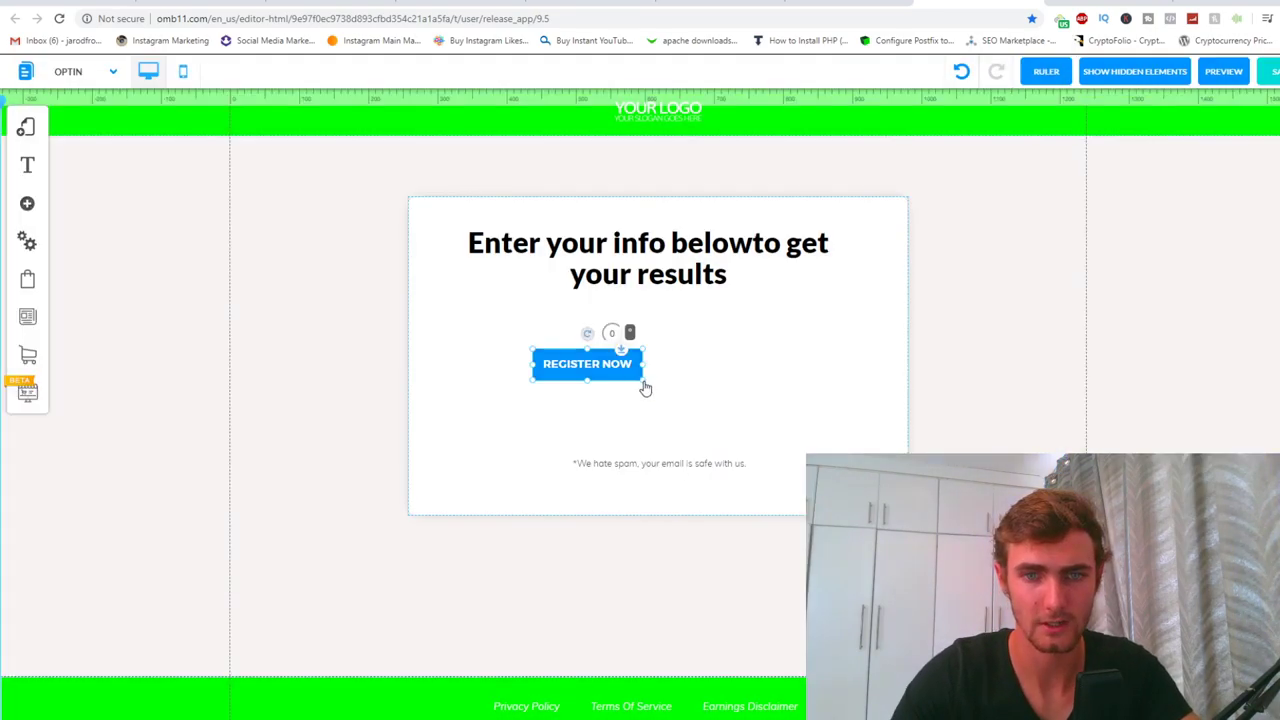
drag(645, 388, 872, 422)
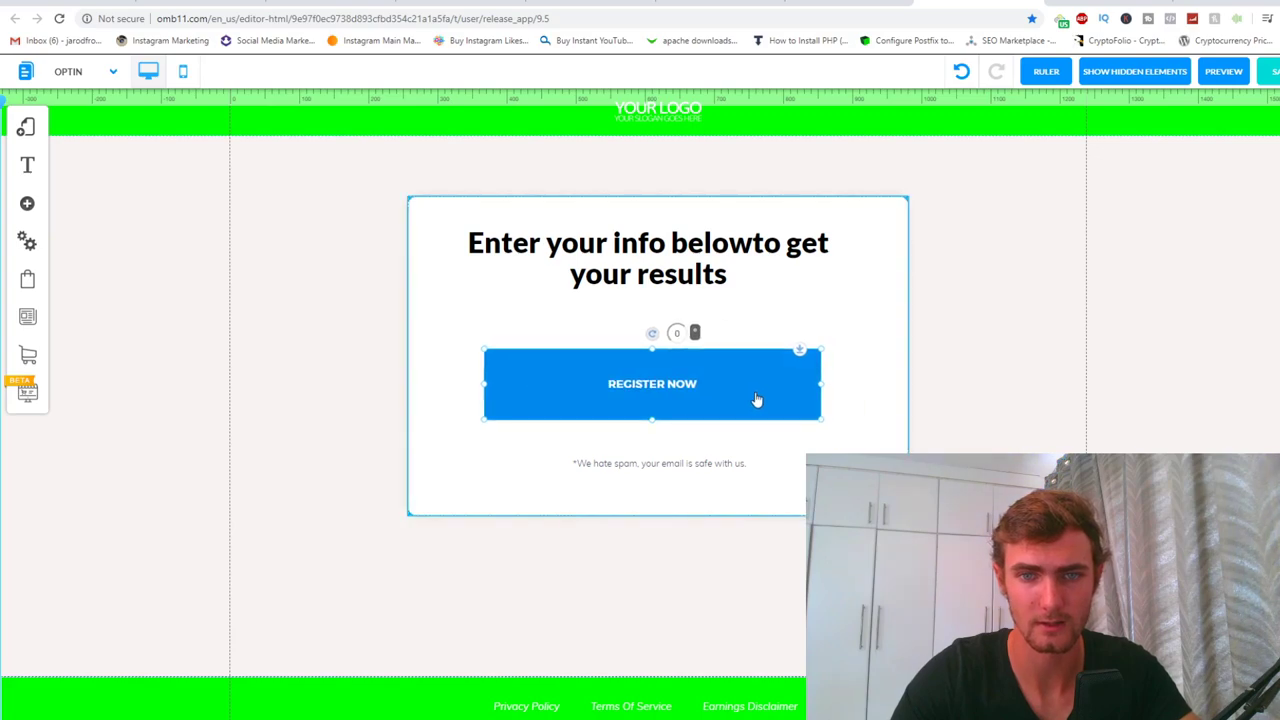
click(686, 384)
click(650, 249)
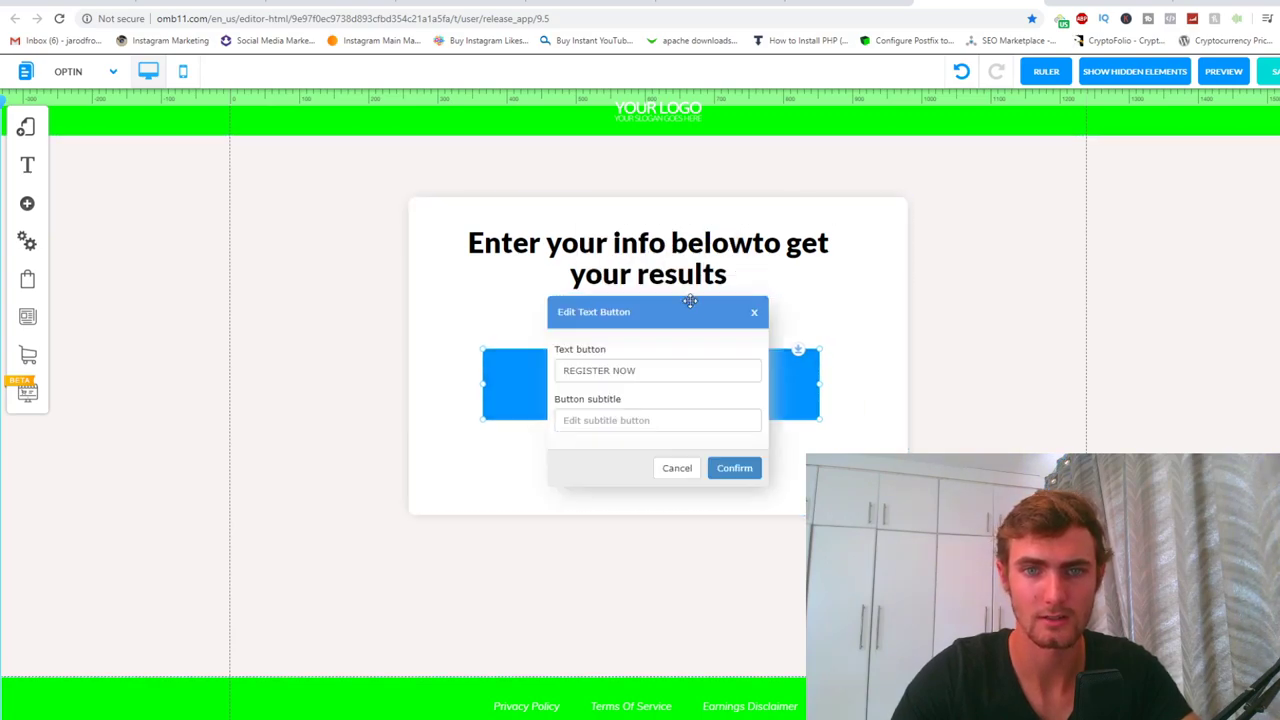
drag(667, 370, 415, 375)
text(CLAIM)
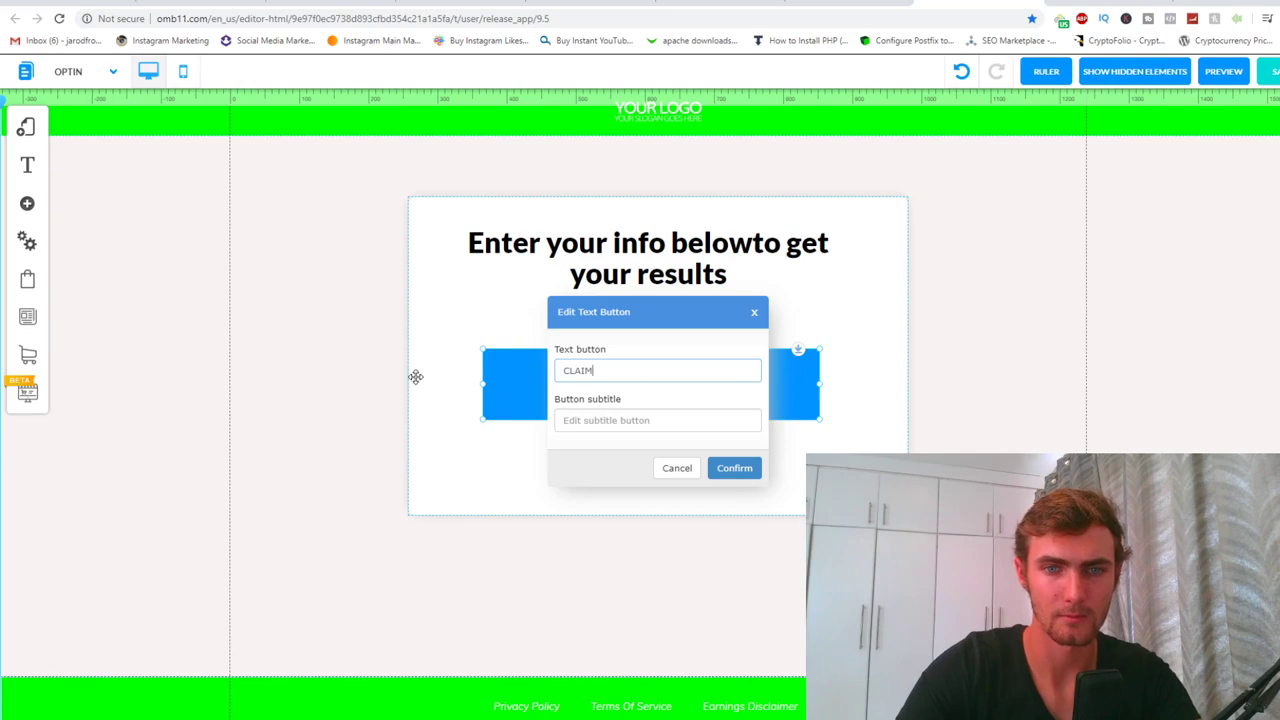
text( NOW)
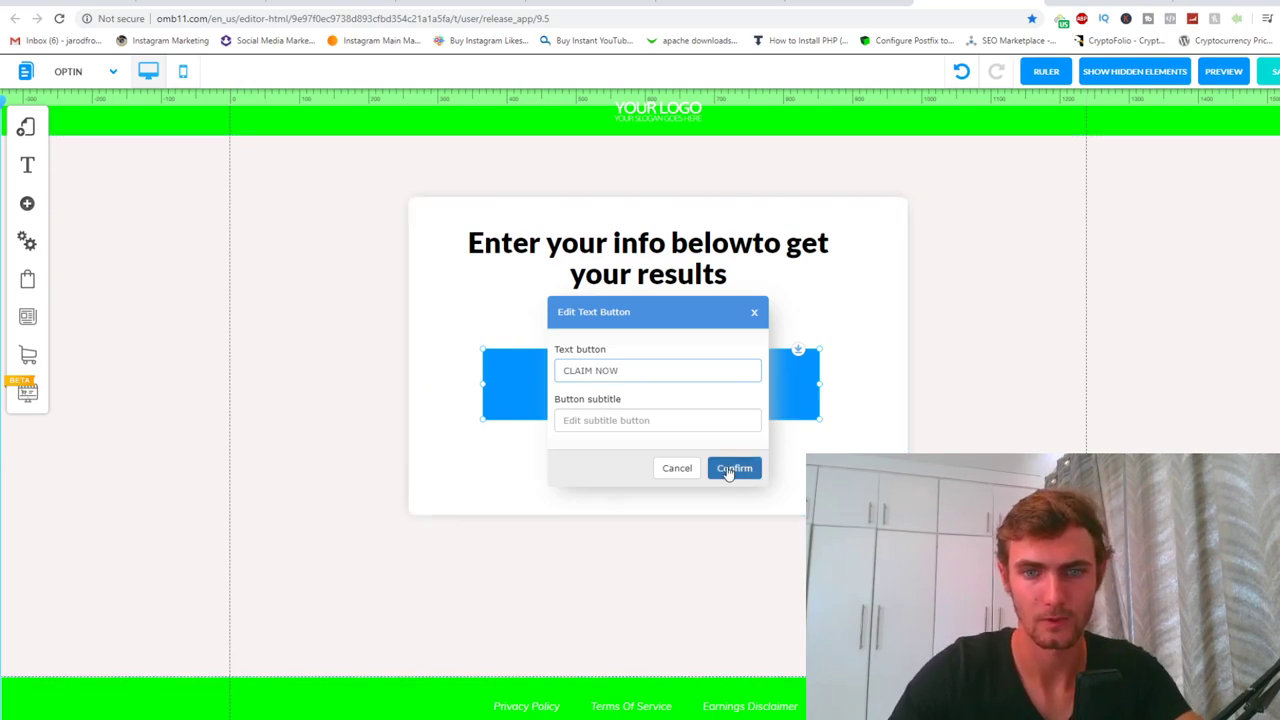
click(732, 467)
- Change the form heading to 'Thank you! You qualify for 10,000 APEX Legend coins! Claim below'
click(727, 272)
drag(728, 276, 451, 233)
text(Thank you!)
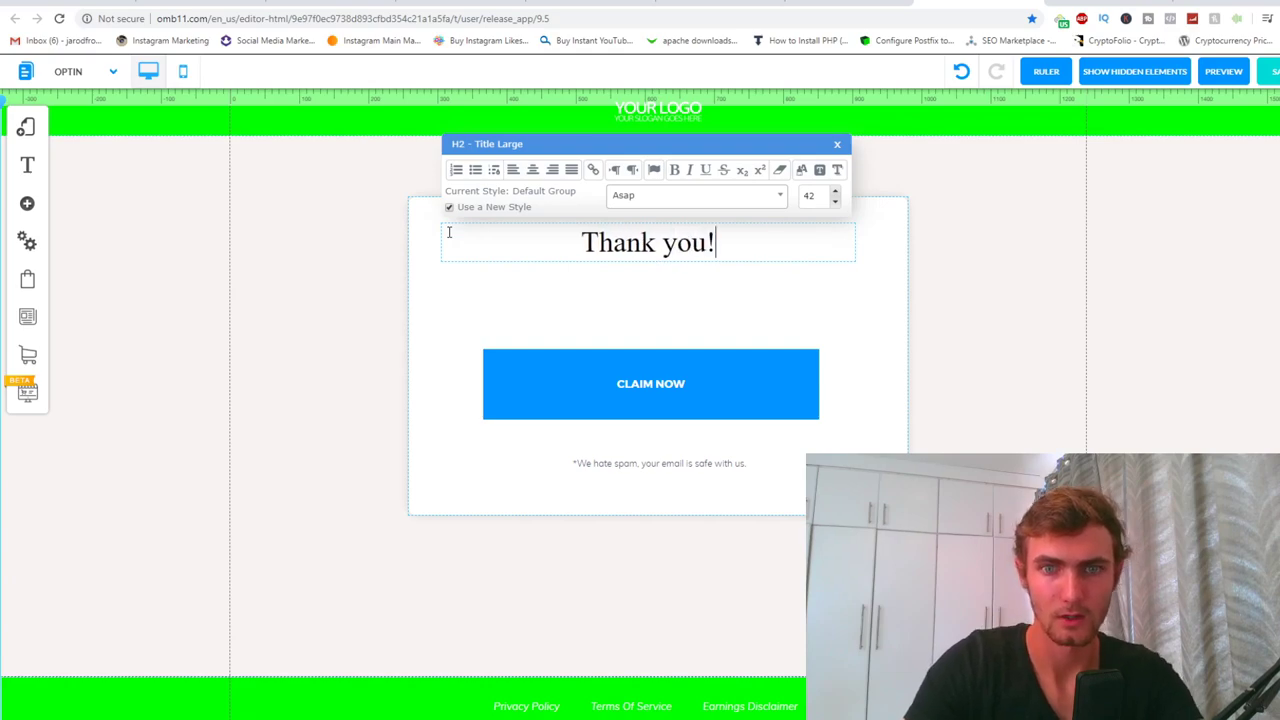
text( You qual)
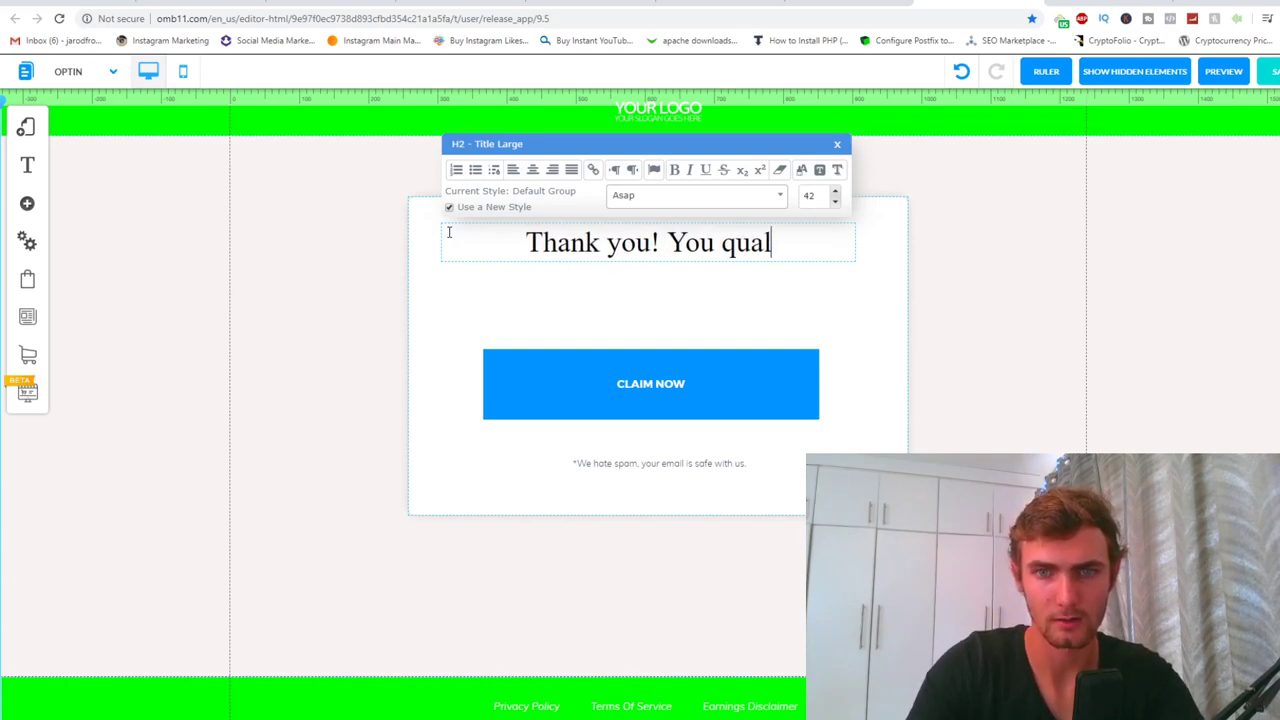
text(ify for 10,000 APEX L)
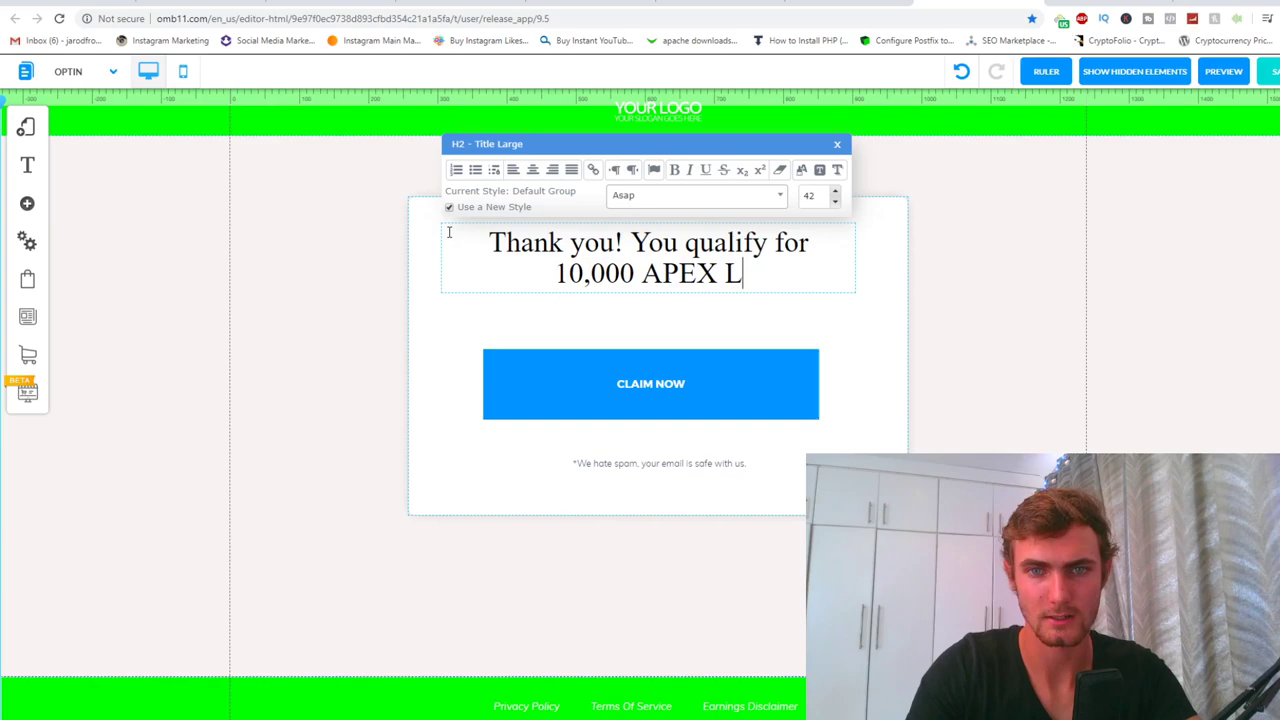
text(egend coins!~)
key(BackSpace)
text(Claim below)
click(881, 367)
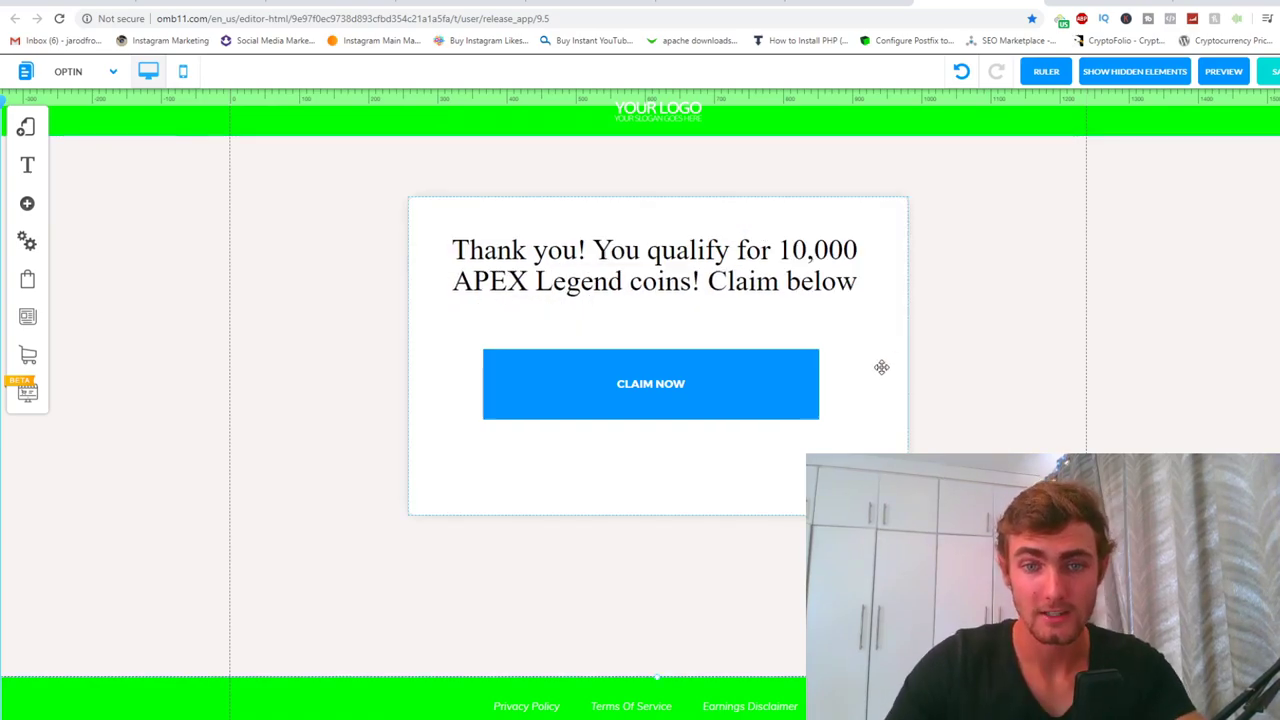
- Open the Apex Legends Coins offer landing page from MaxBounty, then return to the CLAIM NOW button
click(700, 372)
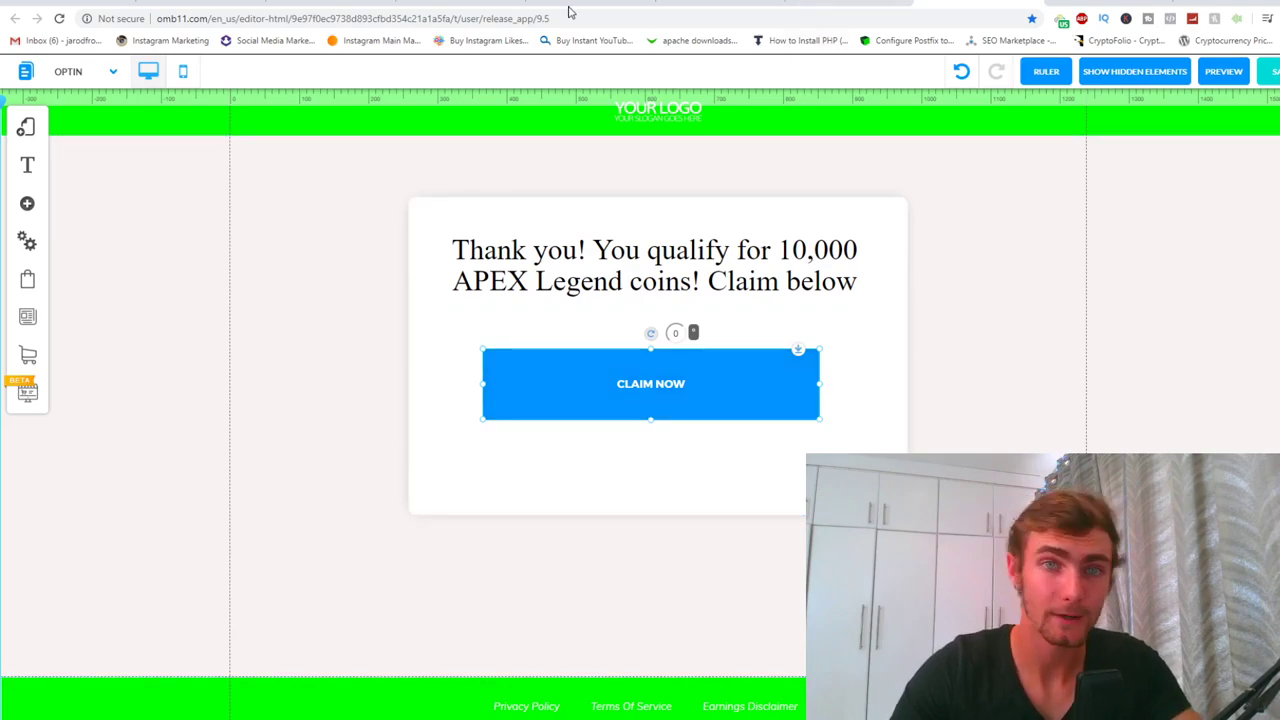
click(568, 6)
scroll(768, 500, down, 2)
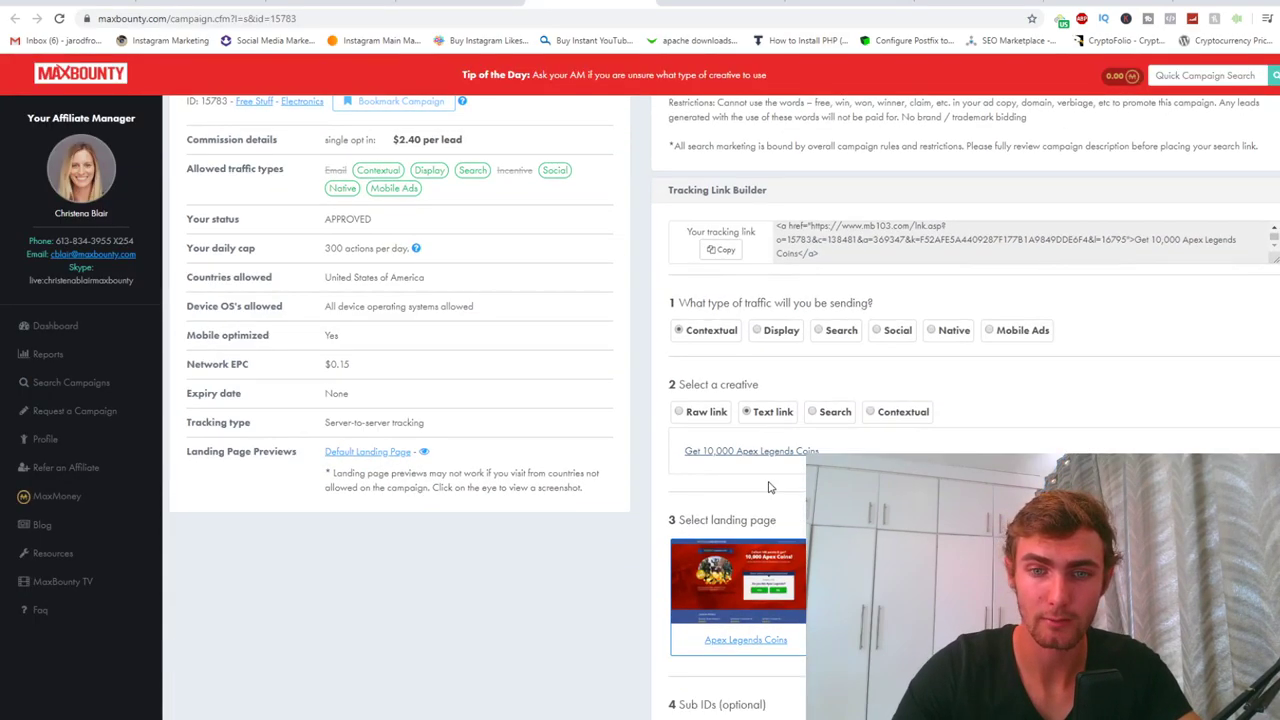
right_click(766, 455)
click(777, 515)
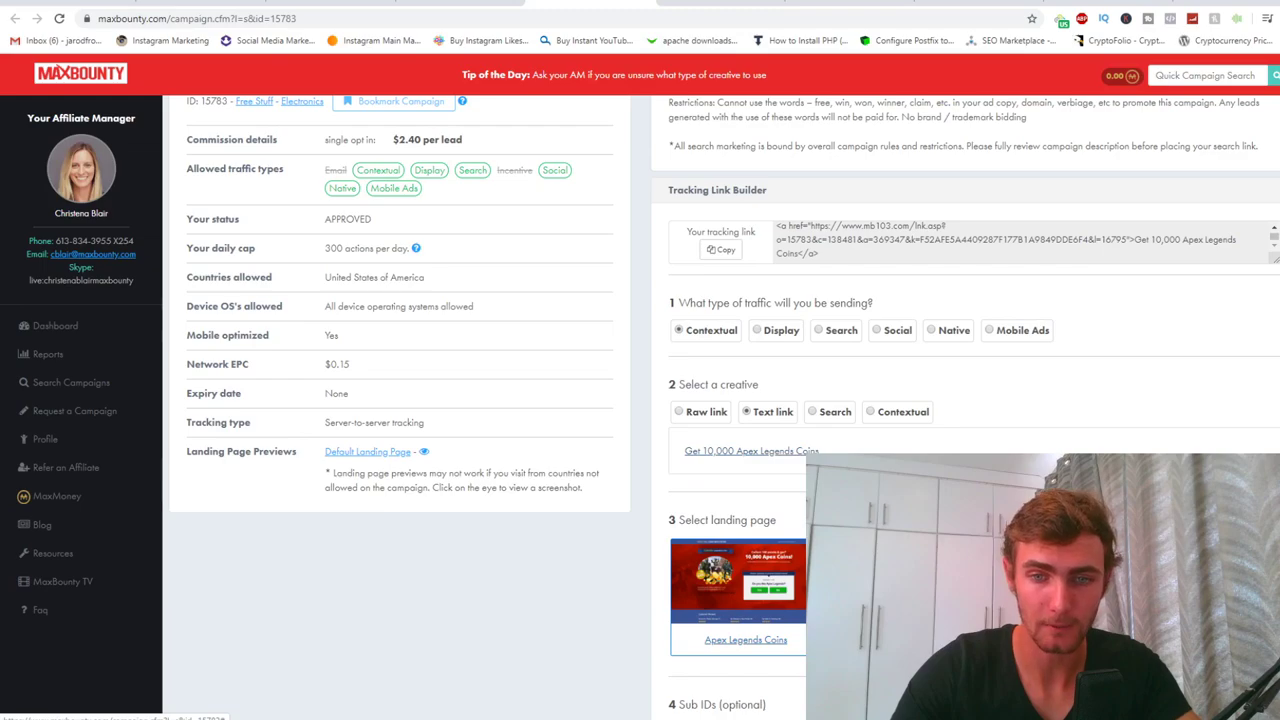
click(745, 639)
key(ctrl+Tab)
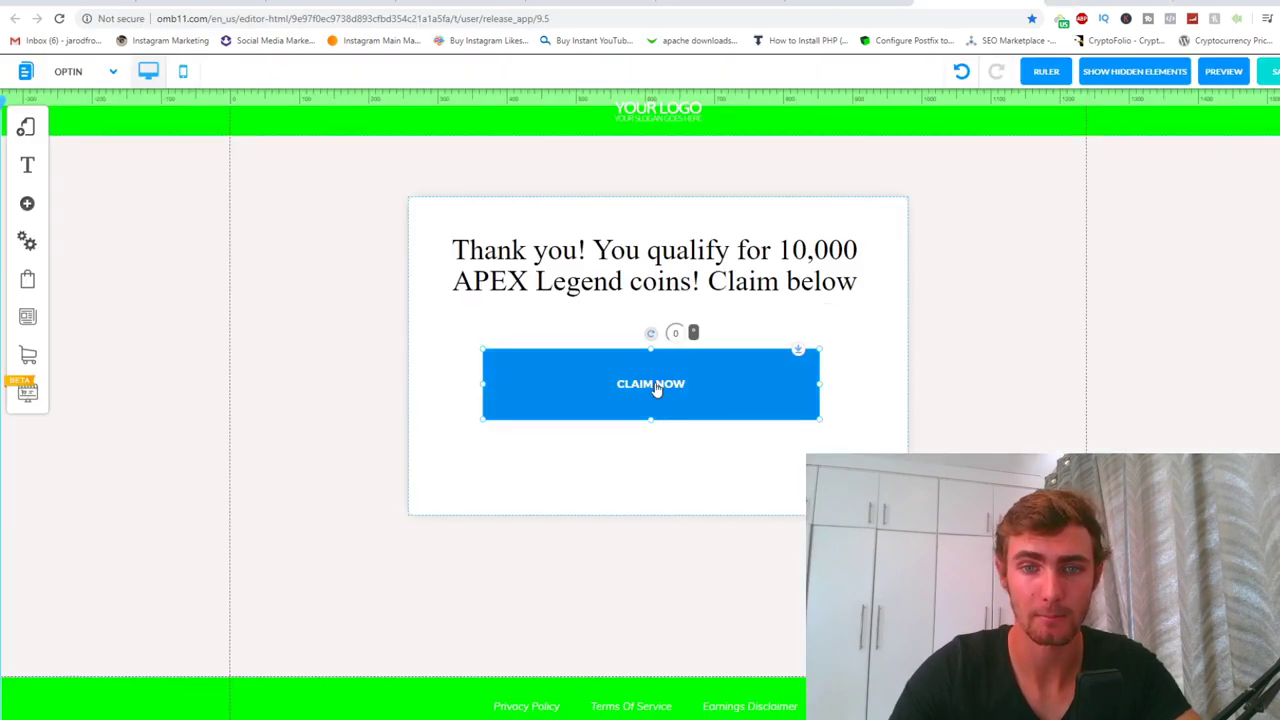
click(652, 391)
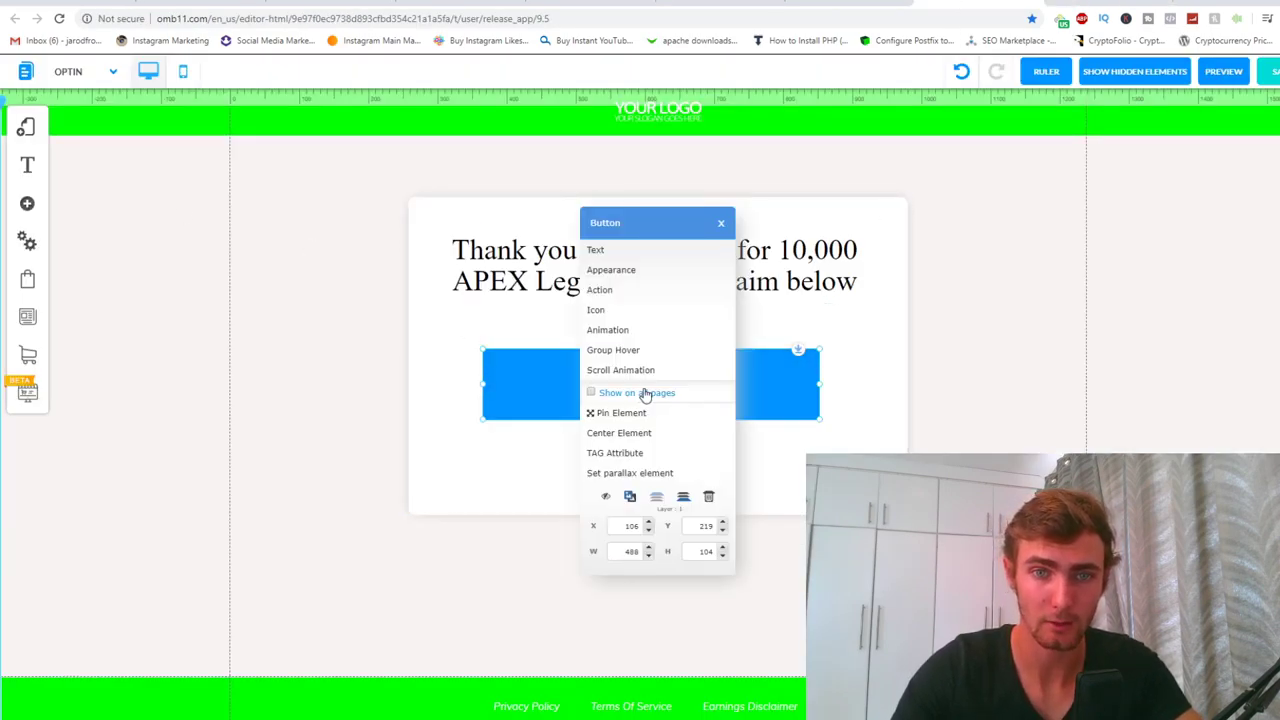
- Set the CLAIM NOW button's action to Web address with the pasted offer tracking URL
click(600, 289)
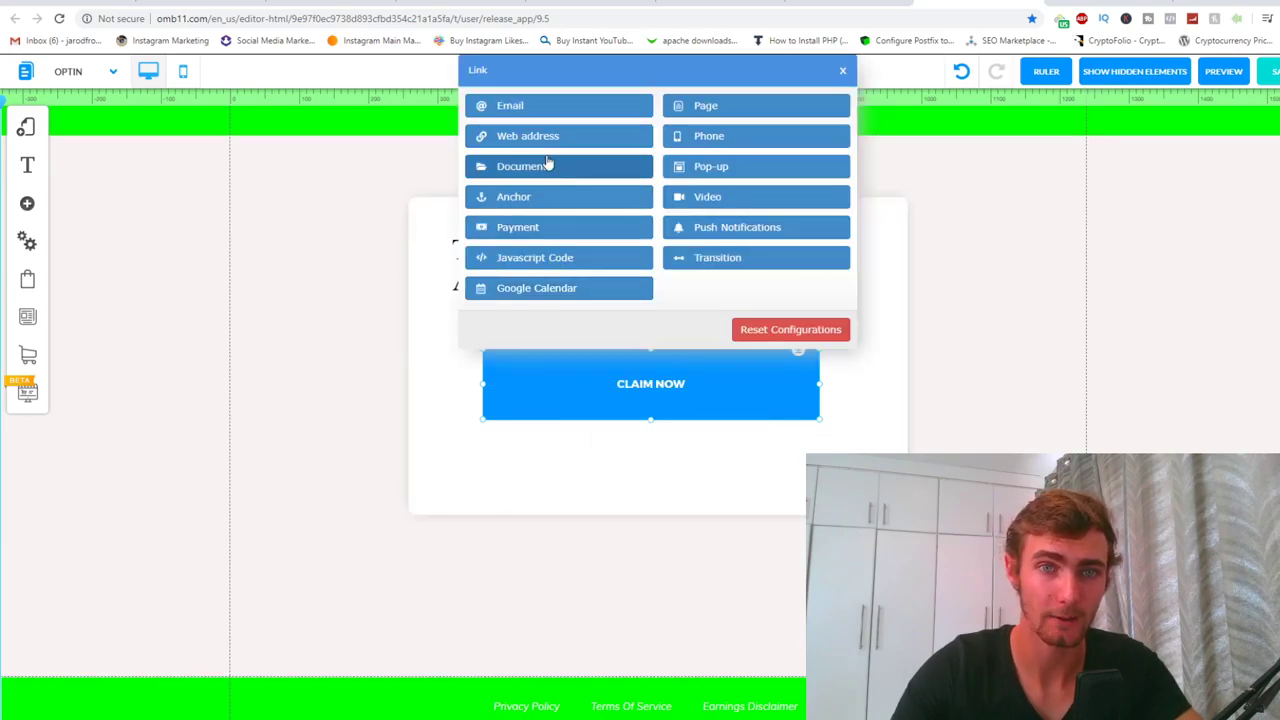
click(531, 136)
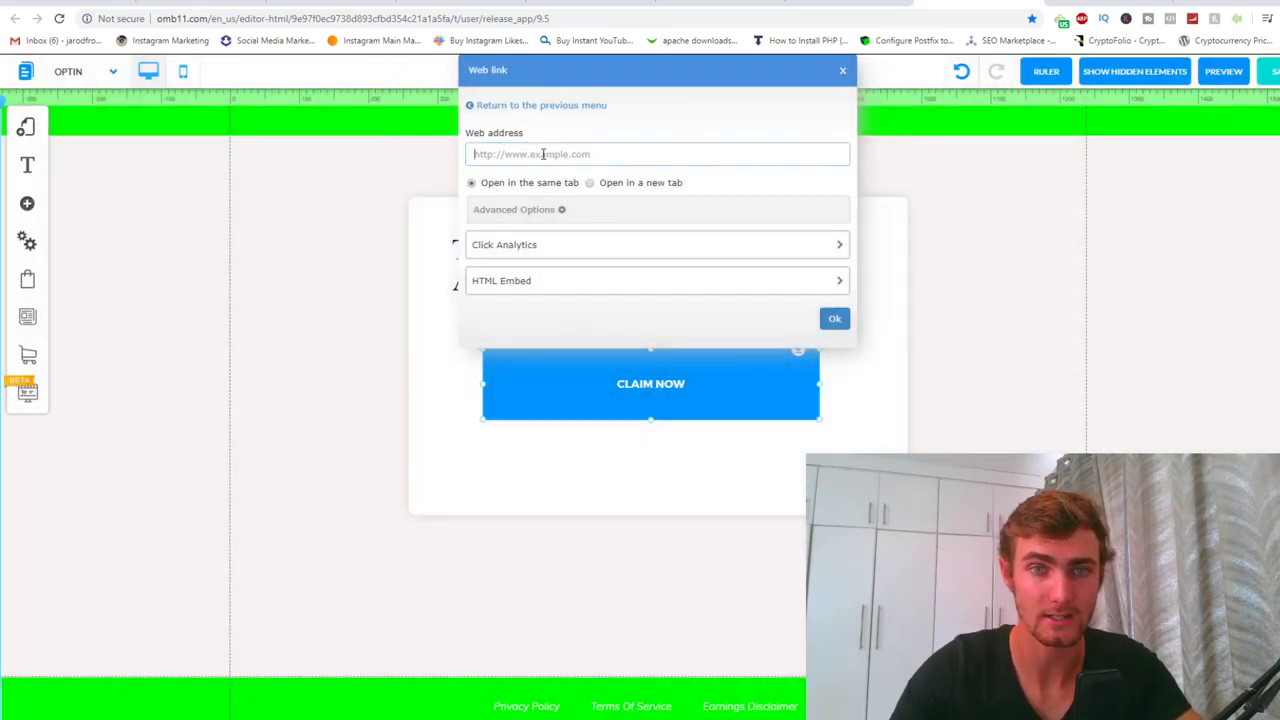
click(543, 155)
key(ctrl+v)
click(834, 318)
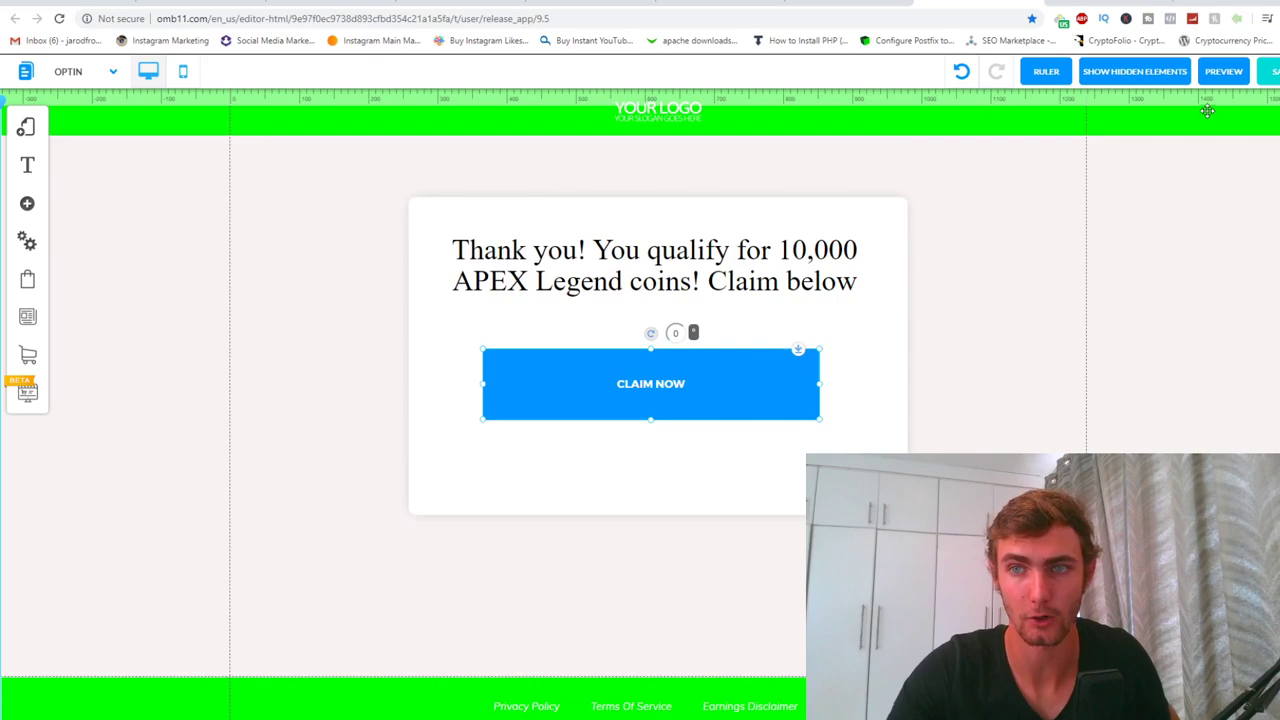
click(26, 127)
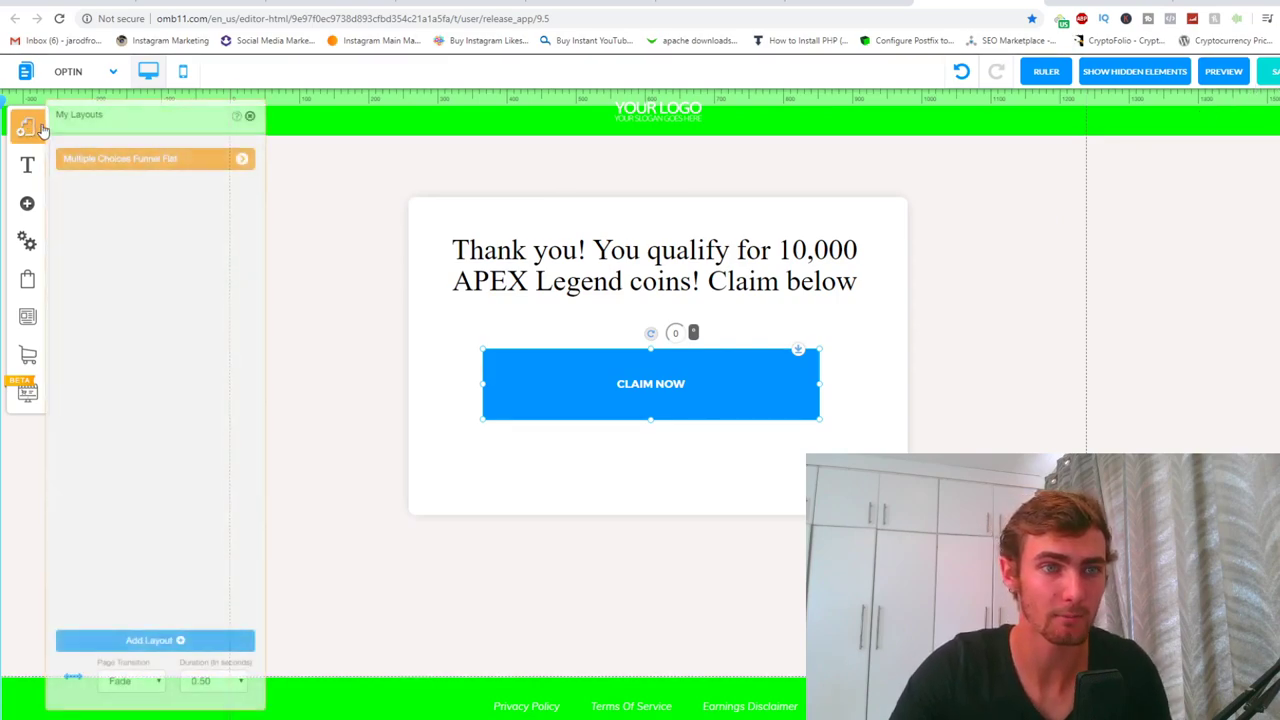
- Preview the Multiple Choices Funnel Flat quiz answering Yes, Give to a friend and 3-7, then go back
click(187, 163)
click(241, 160)
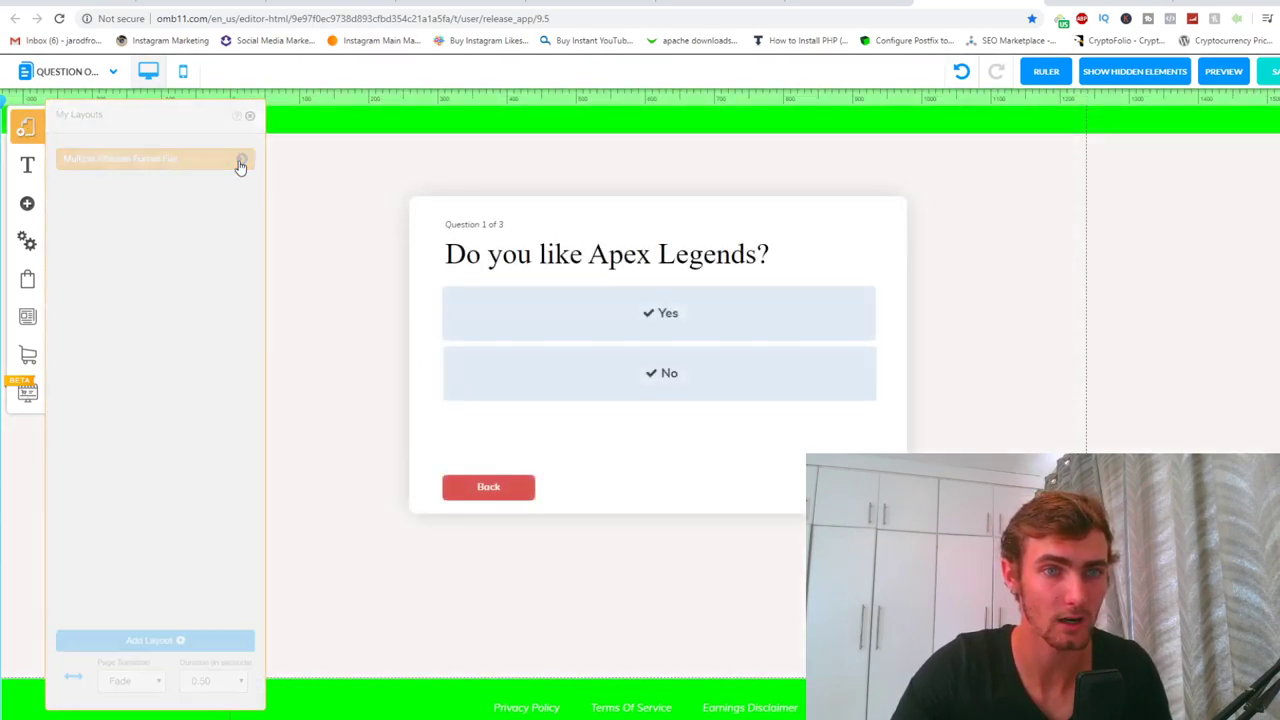
click(1222, 72)
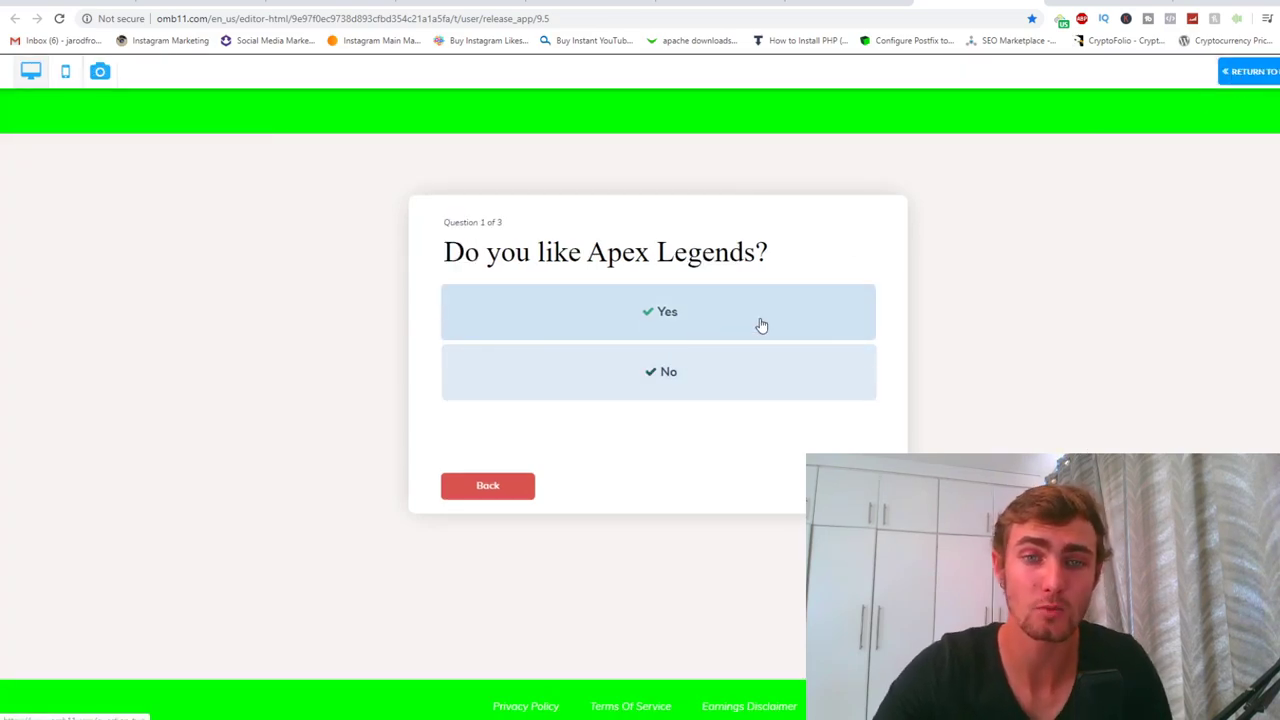
click(660, 314)
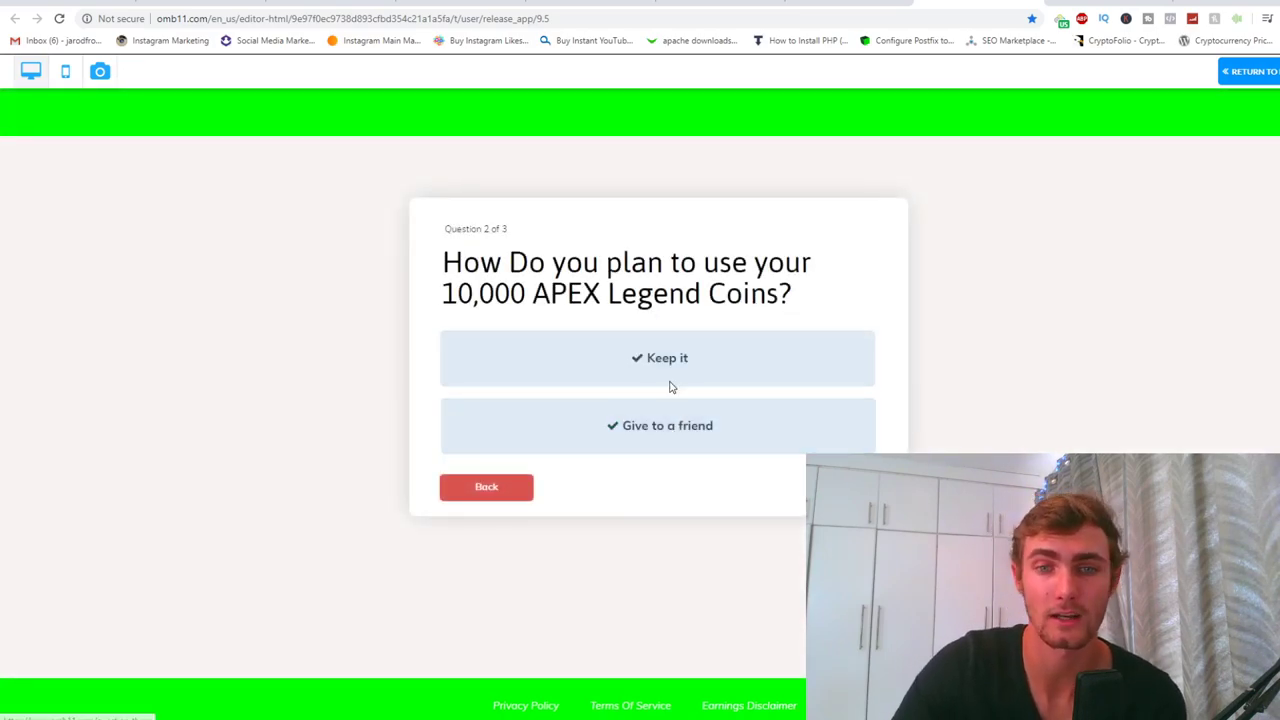
click(663, 430)
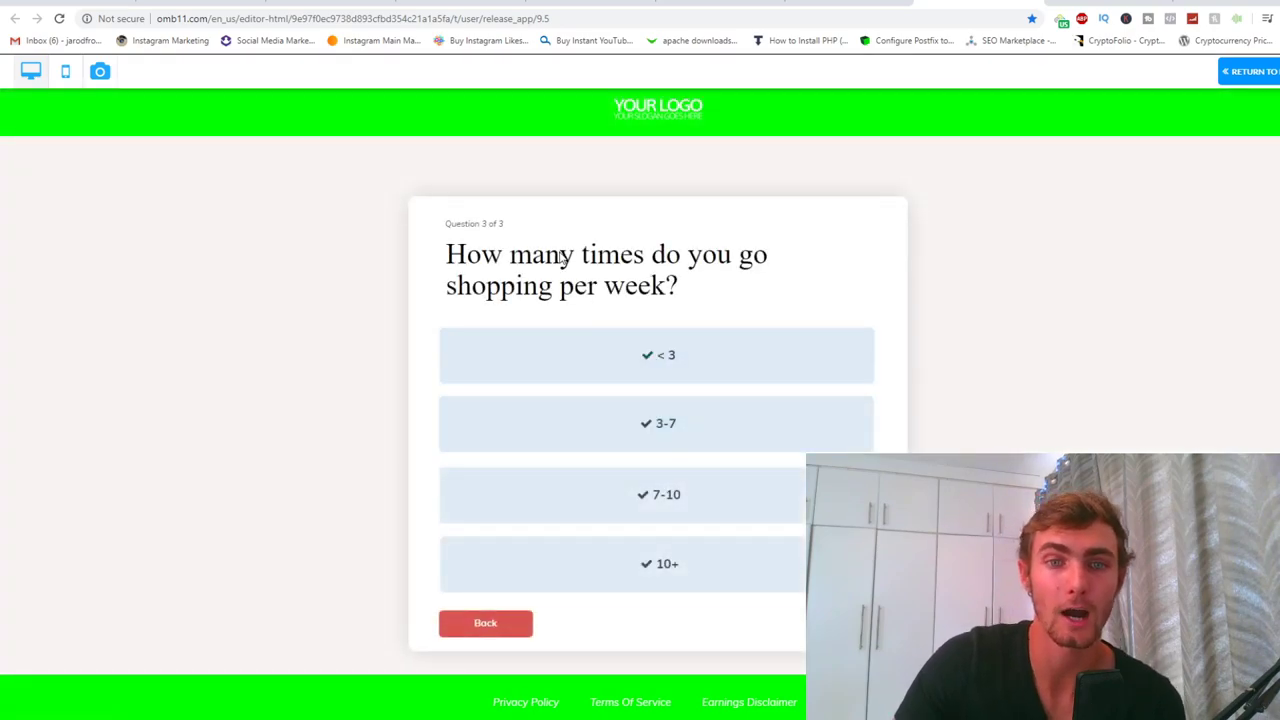
click(657, 430)
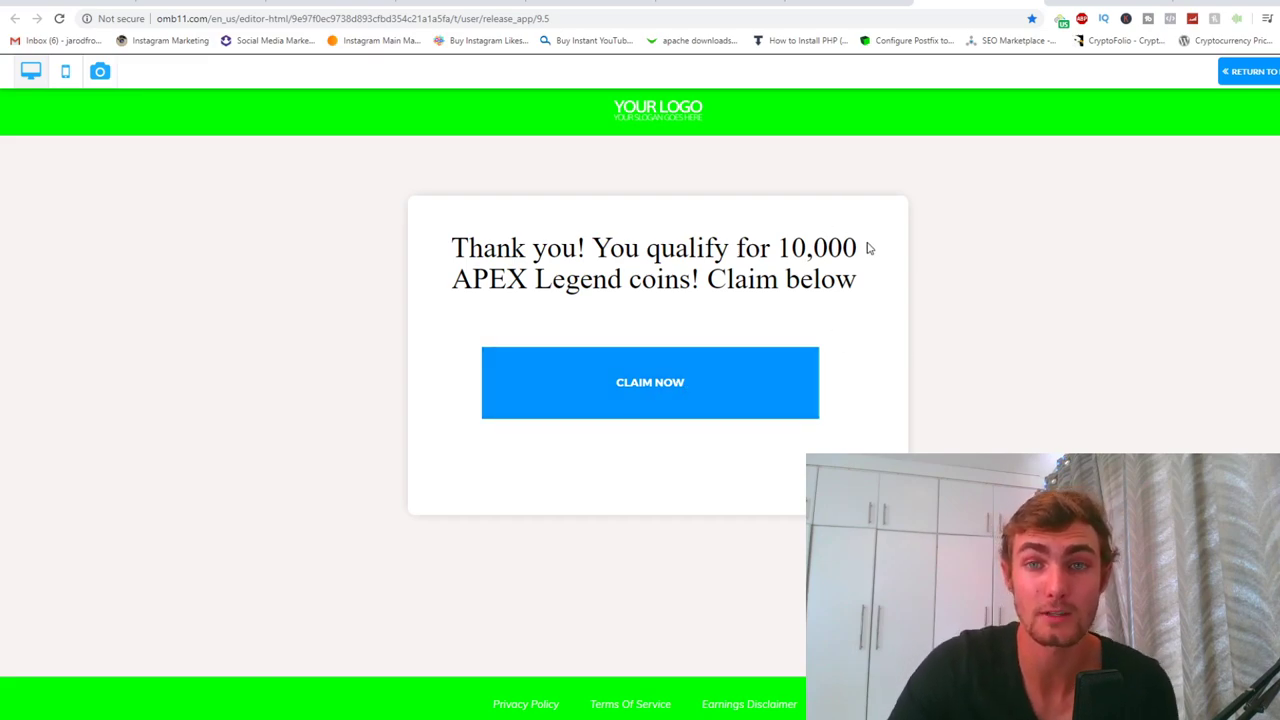
key(alt+Left)
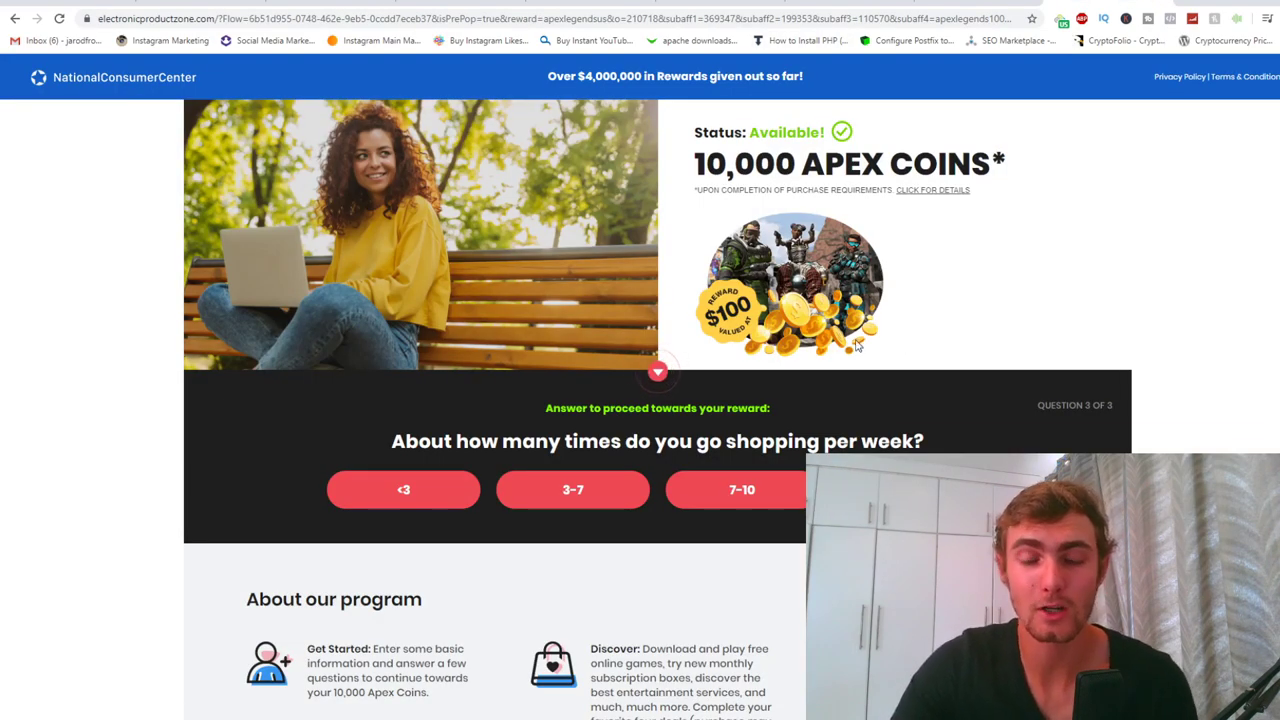
- Leave the offer page preview and bring up the Register Site dialog for the apex site
drag(1008, 165, 694, 165)
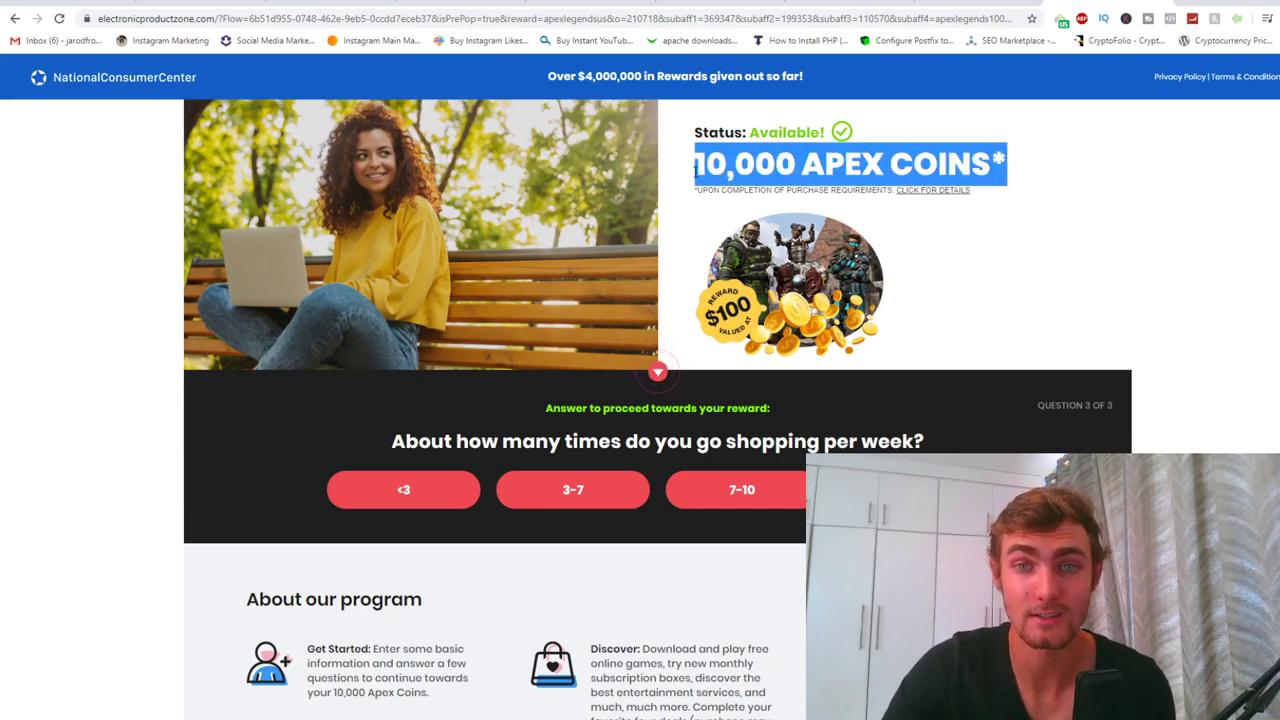
click(1035, 263)
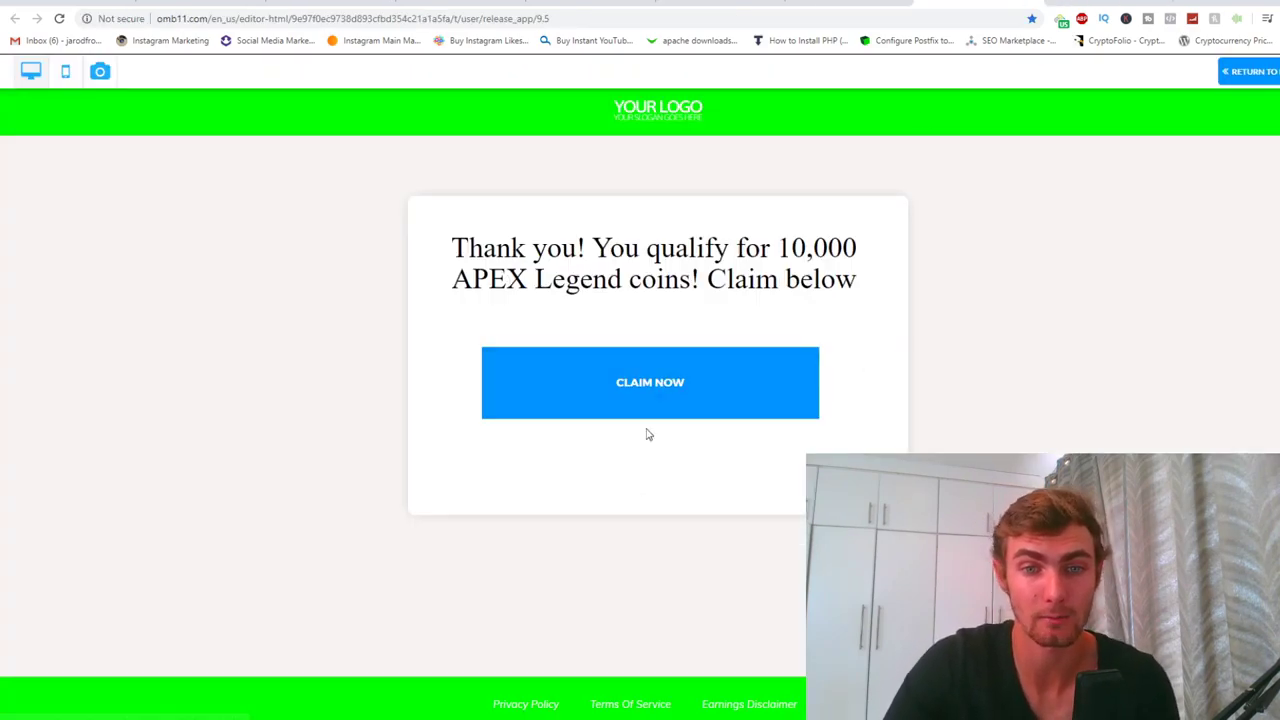
click(662, 388)
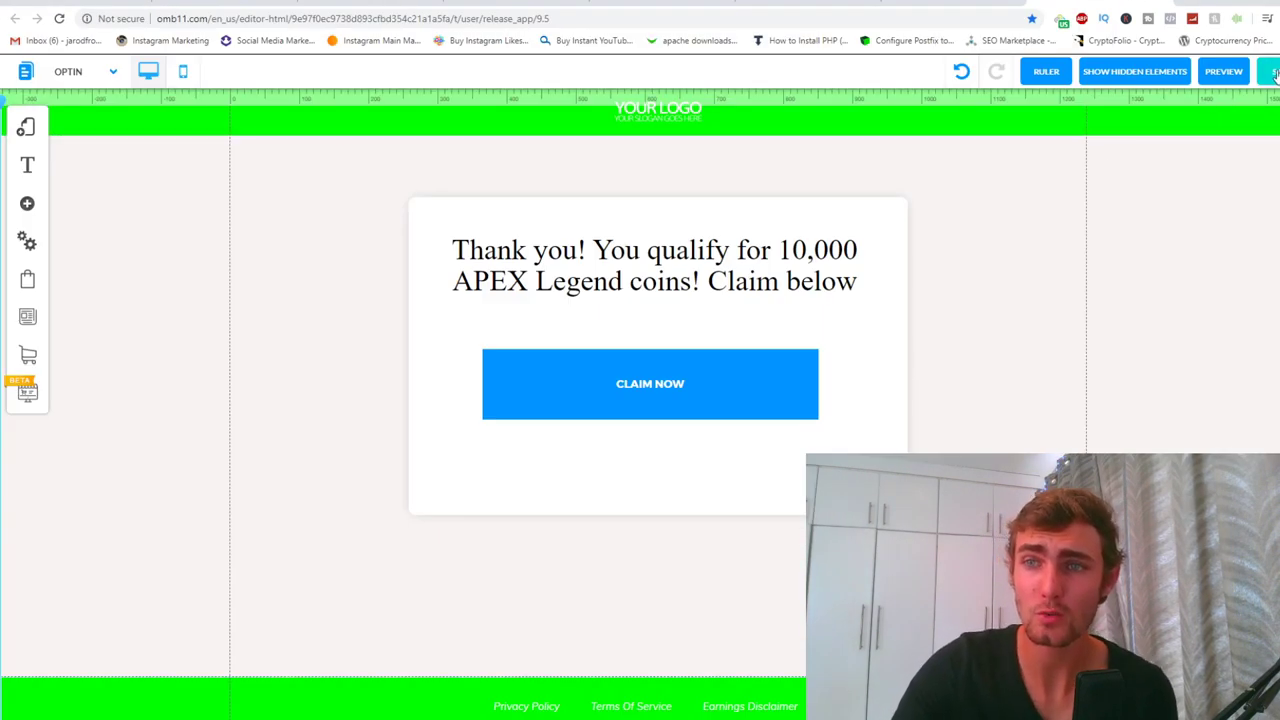
click(654, 385)
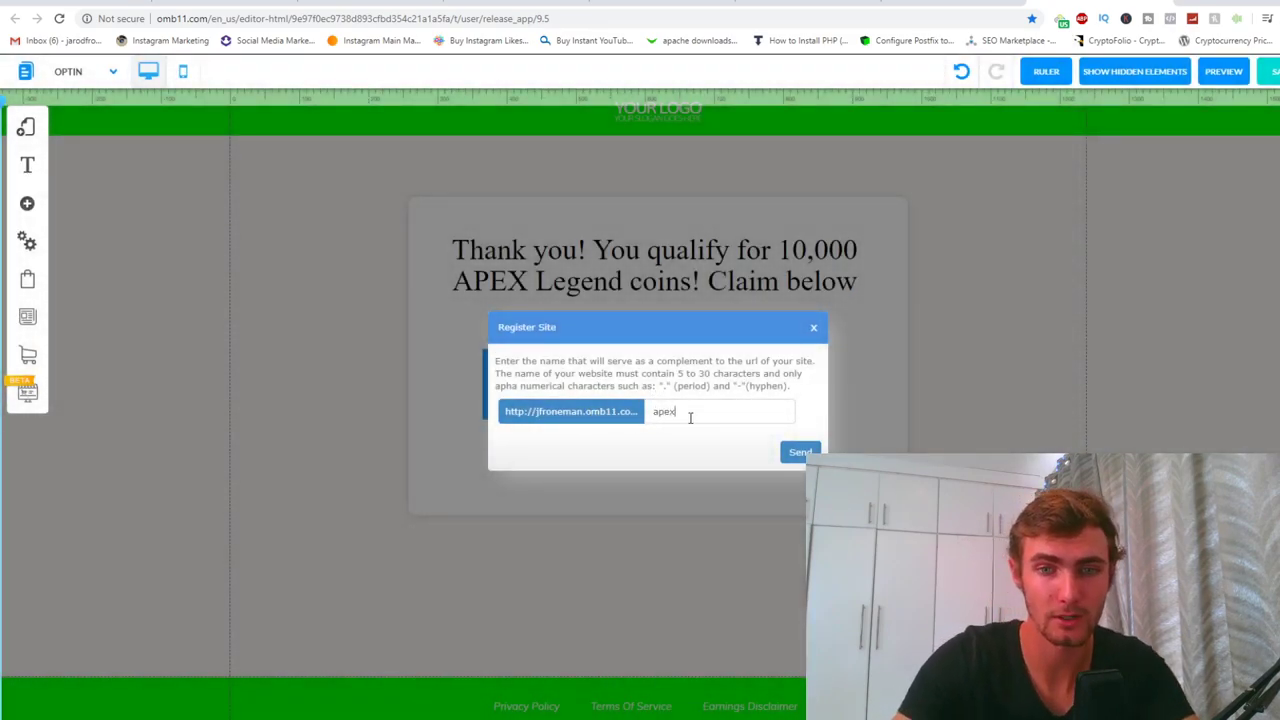
- Send 'apex' as the new site name in the Register Site dialog
click(800, 455)
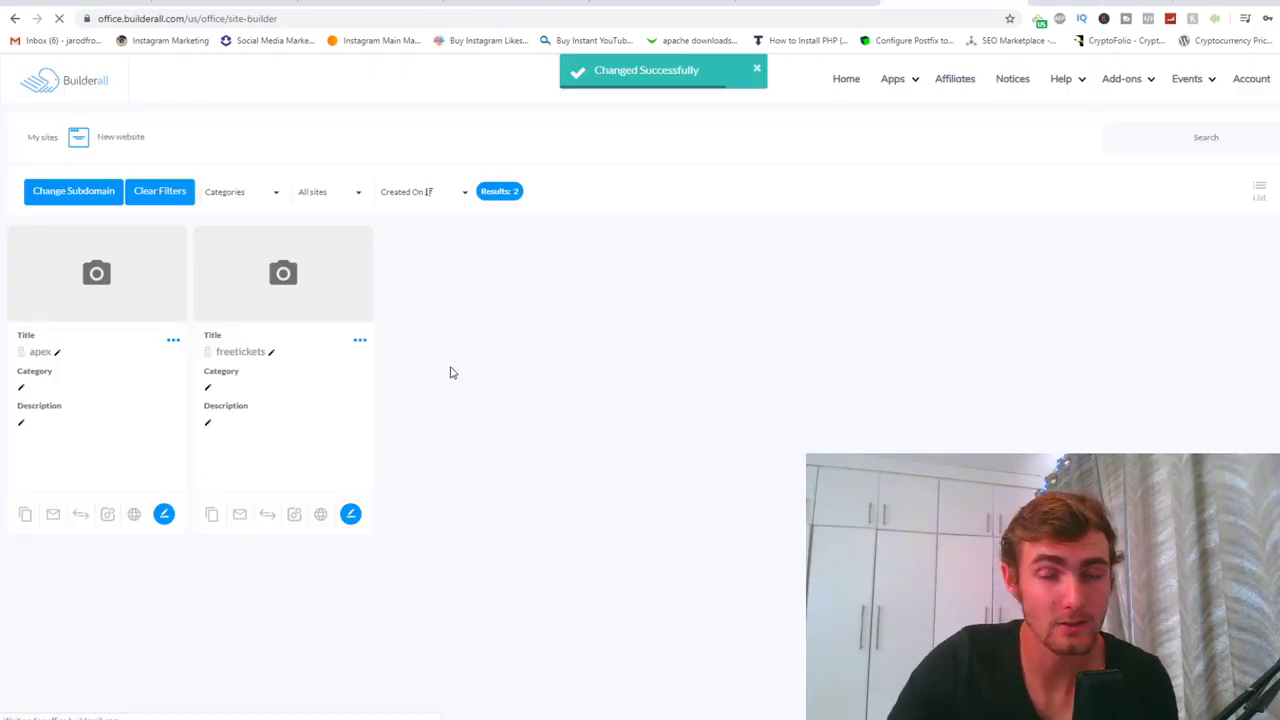
- Copy the apex site's published link, load it in a new tab, then close that tab
click(135, 515)
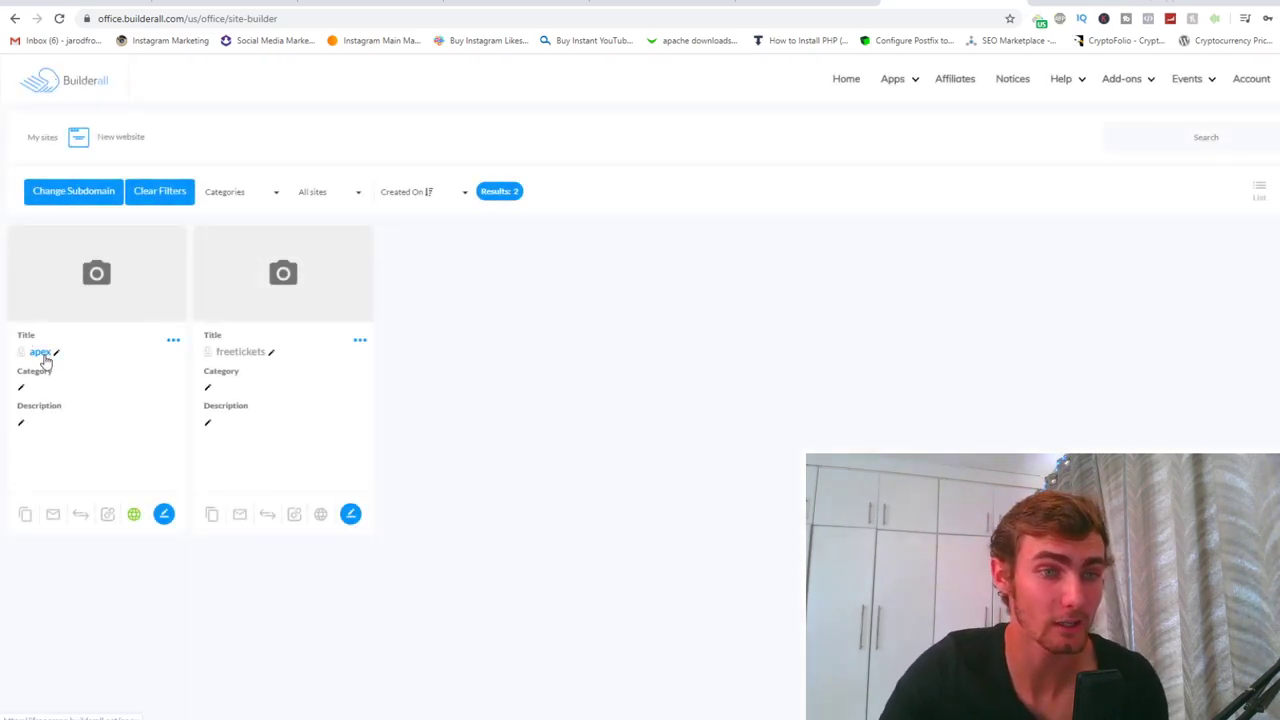
right_click(40, 355)
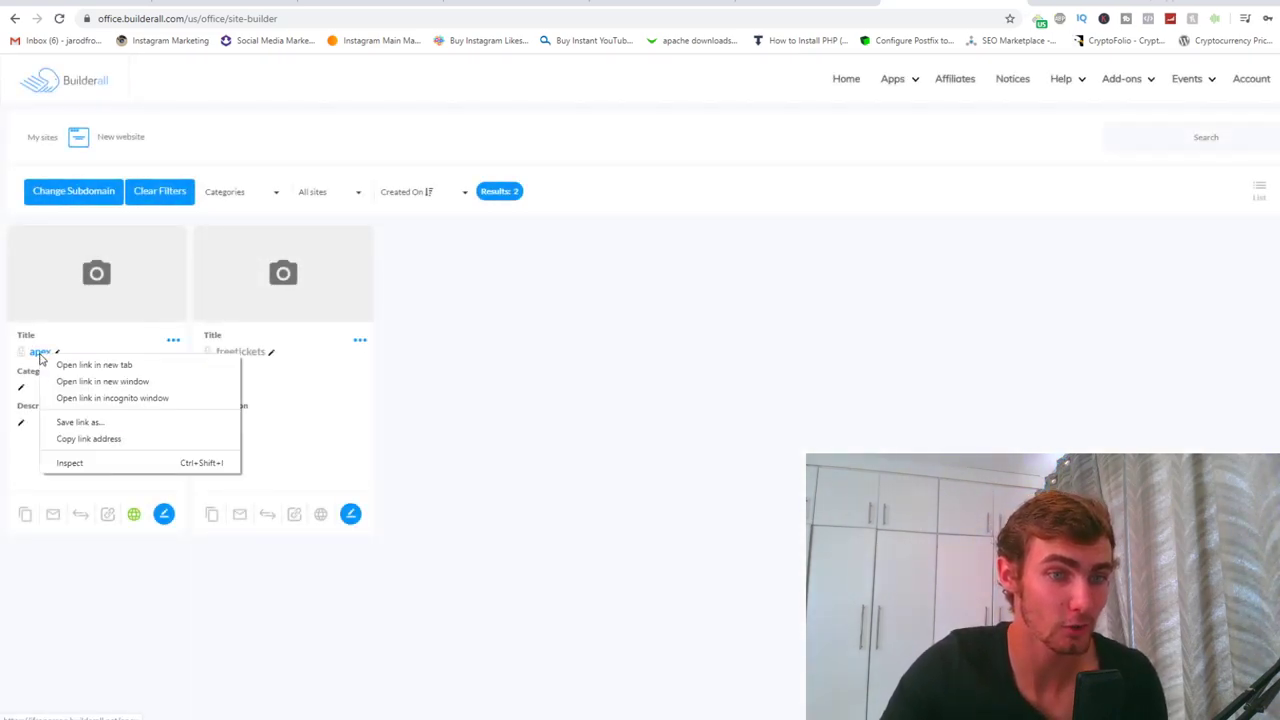
click(88, 439)
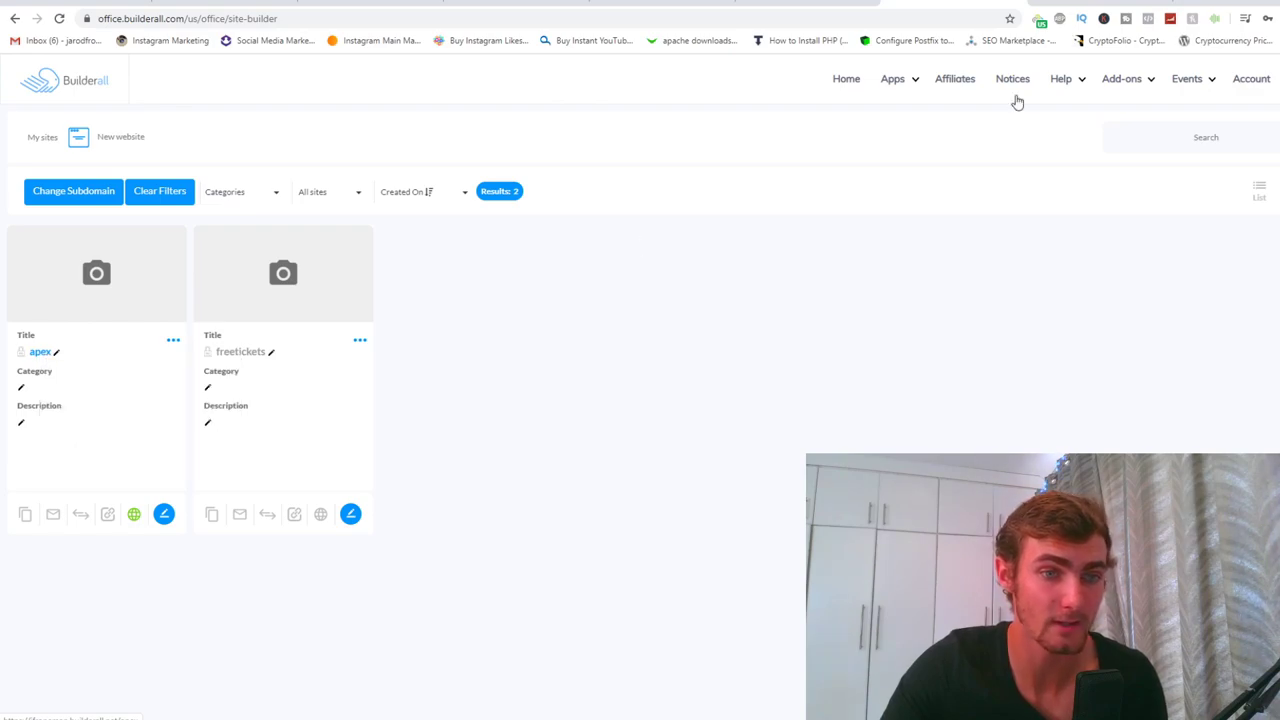
click(1200, 2)
right_click(960, 20)
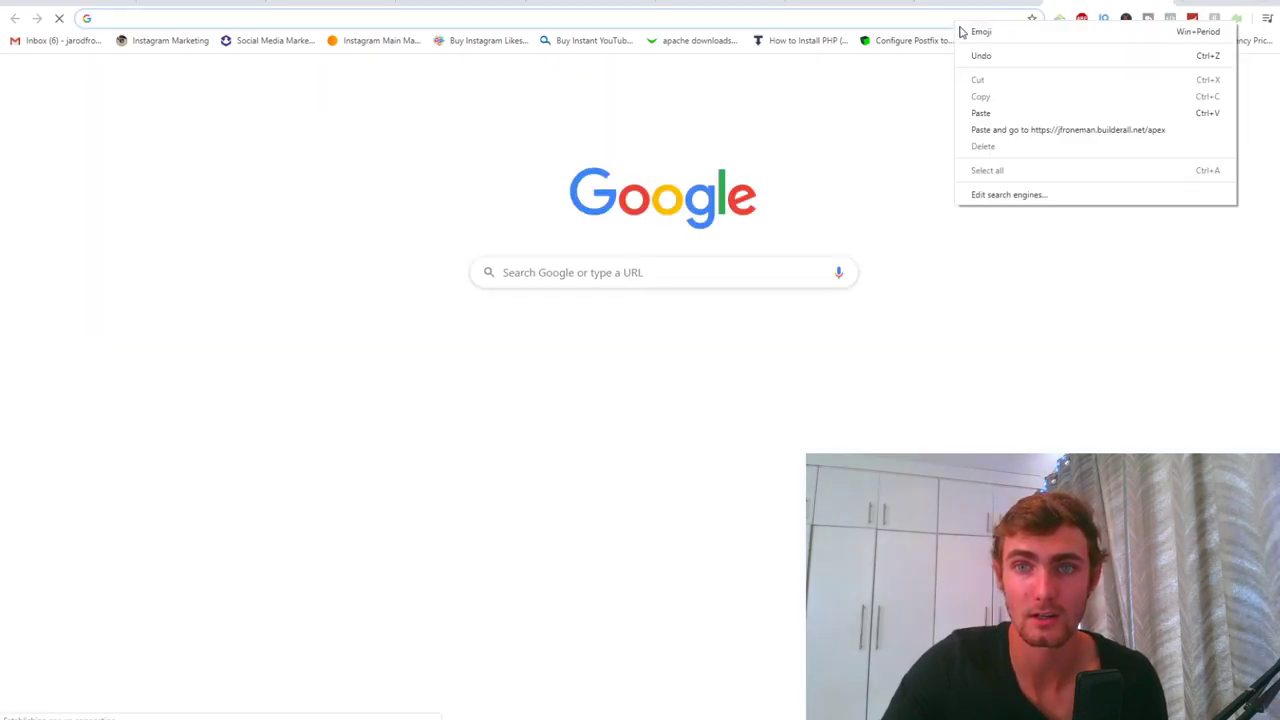
click(1000, 130)
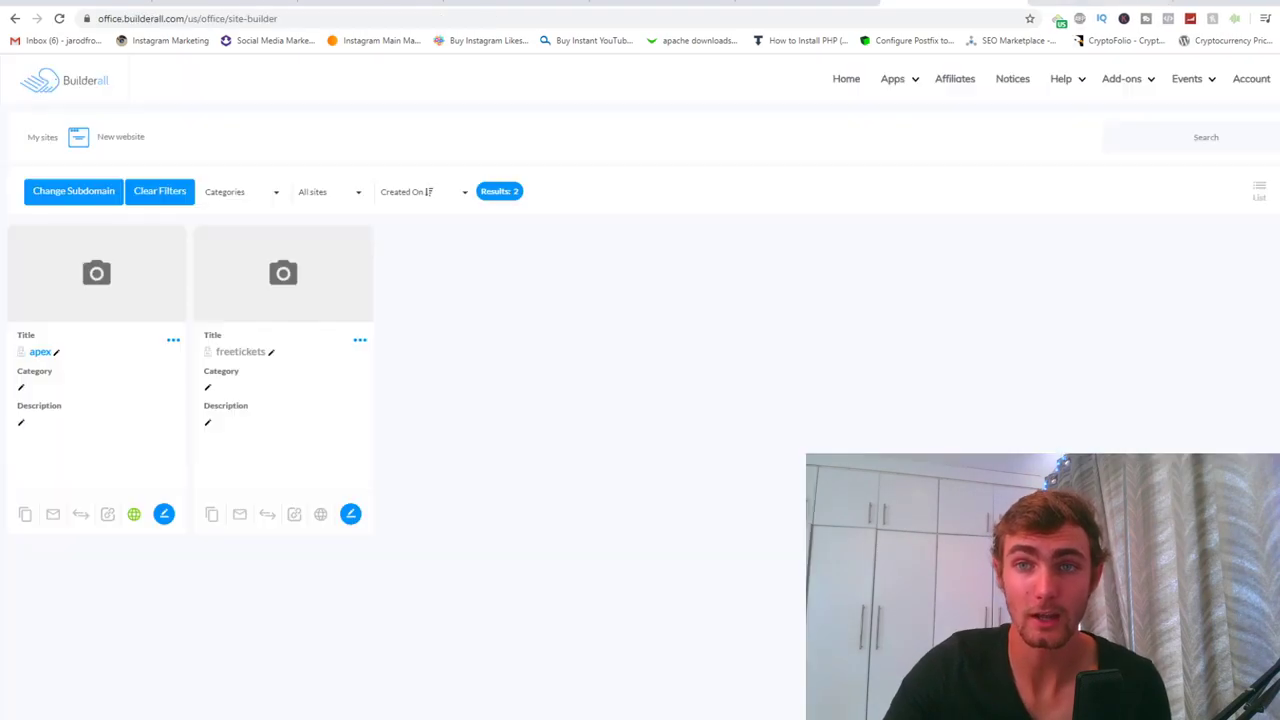
key(ctrl+w)
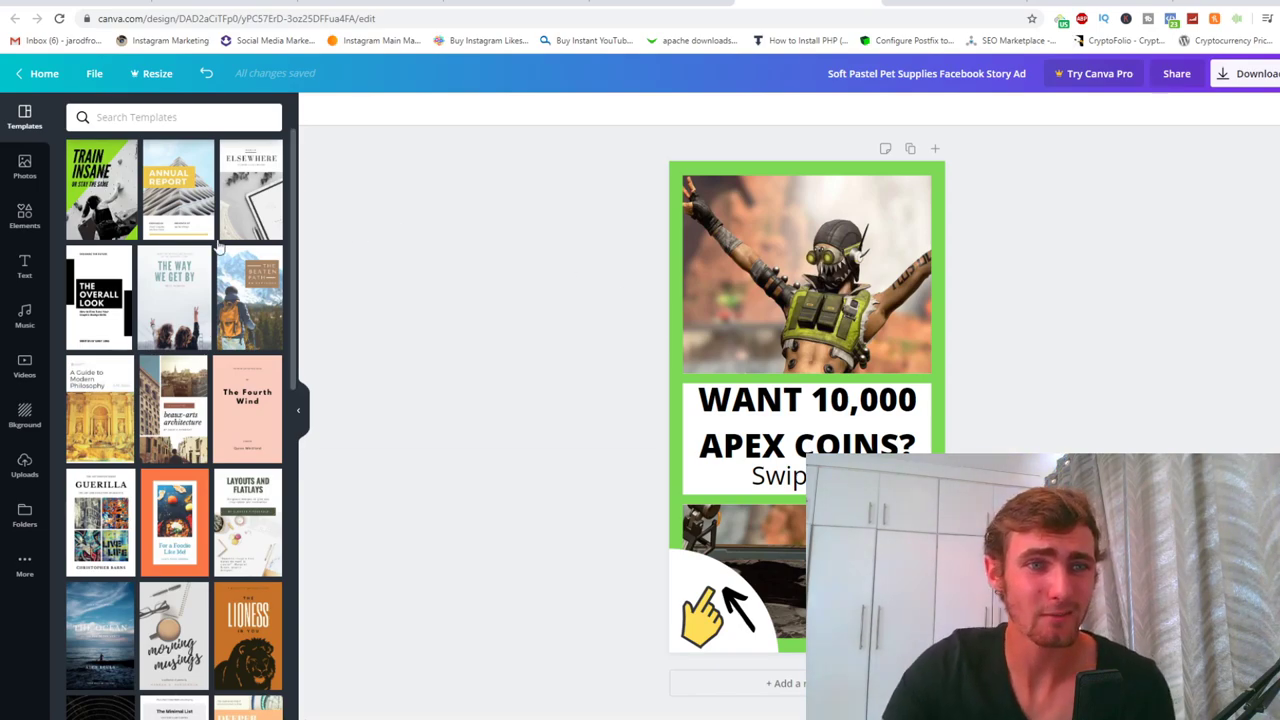
- Try grey, blue and light cyan on the ad's right-edge bar, then restore it to green
click(668, 234)
click(840, 173)
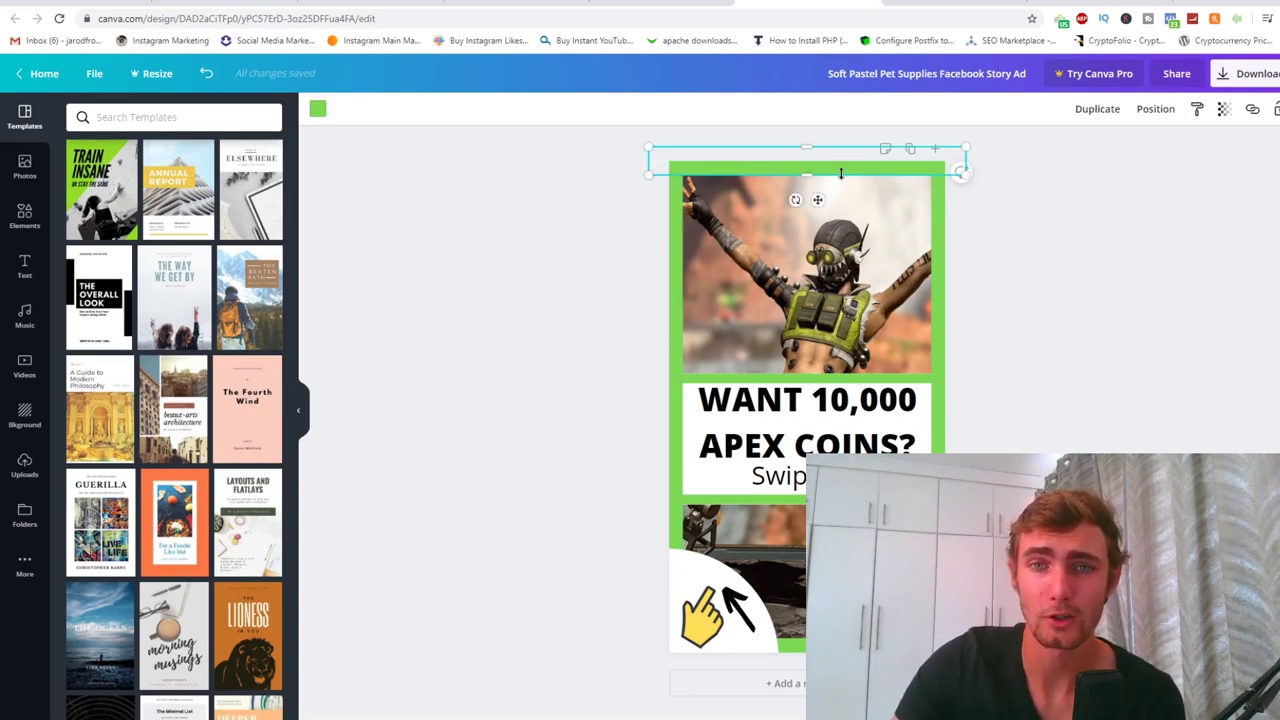
click(935, 200)
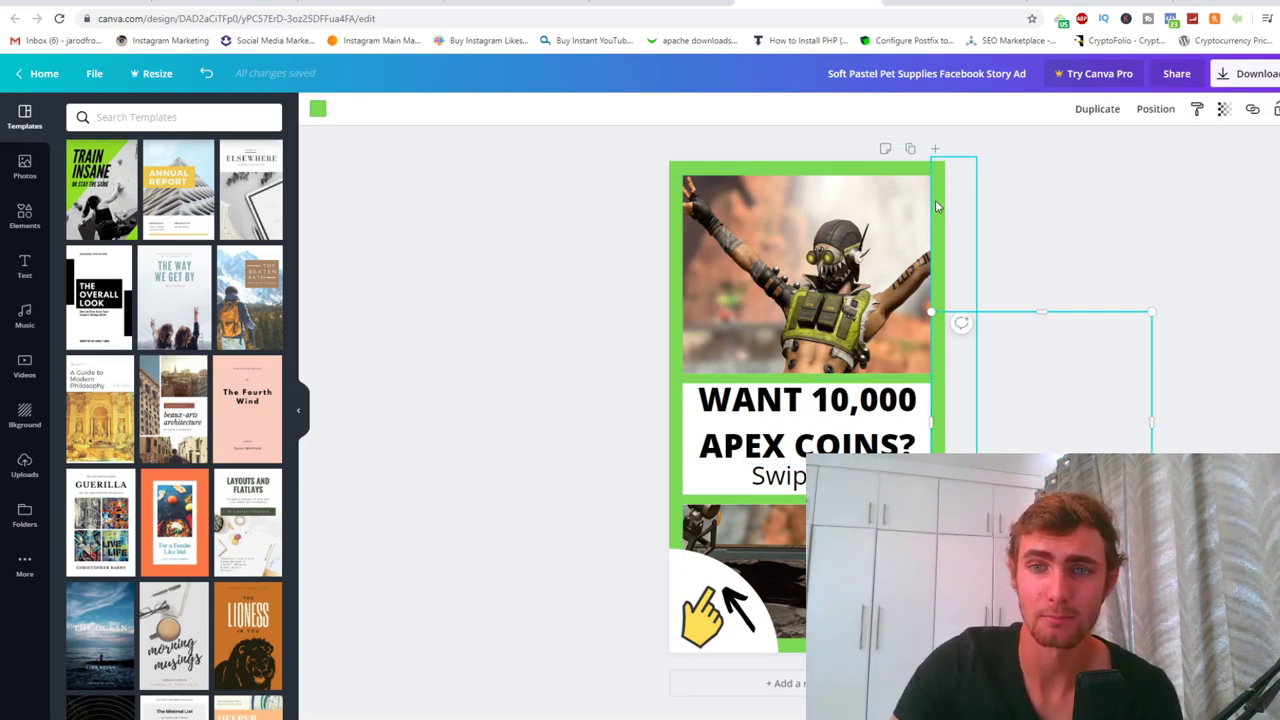
click(318, 110)
click(155, 310)
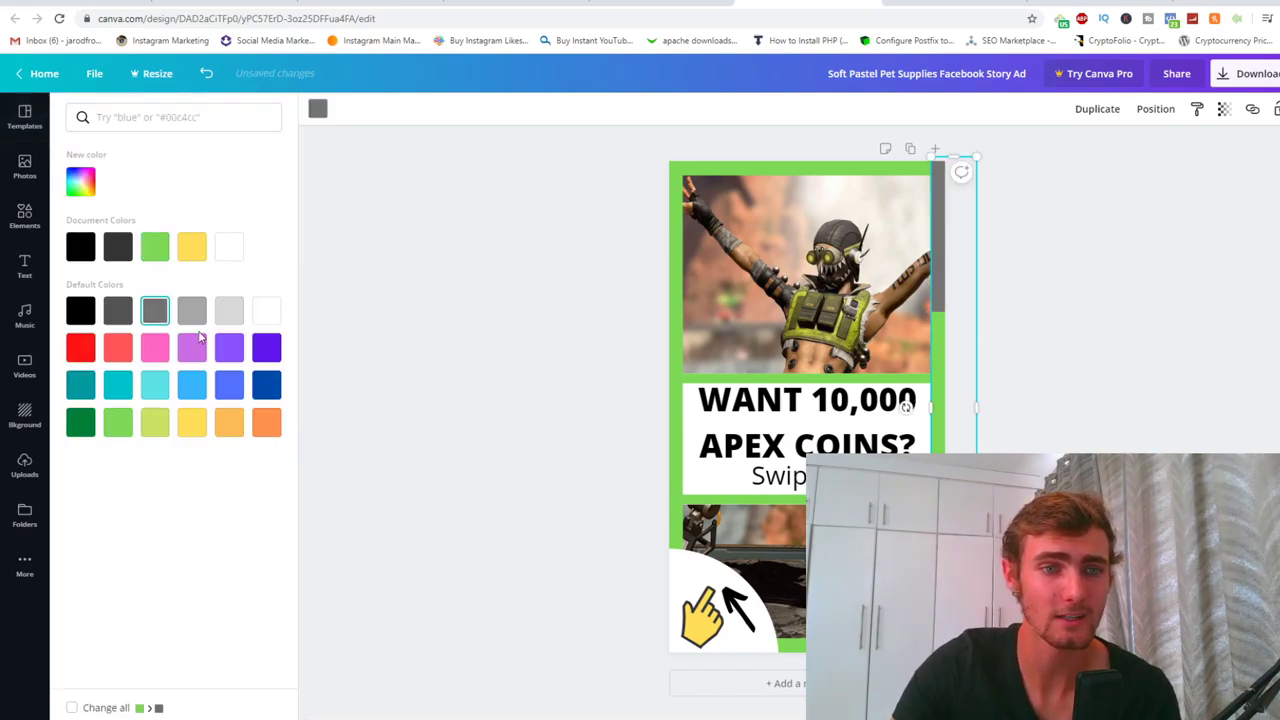
click(229, 385)
click(155, 385)
click(155, 246)
- Inspect the character photo, pointing-hand sticker, WANT 10,000 APEX COINS? headline and Swipe text
click(696, 250)
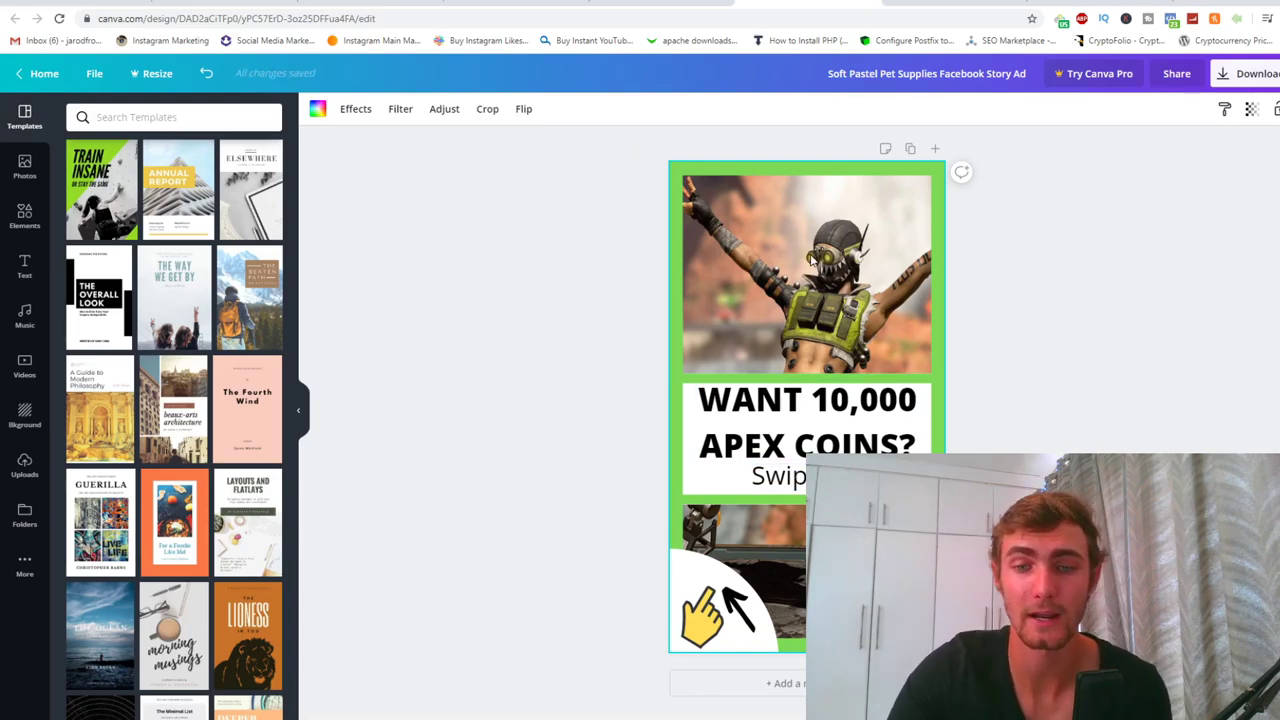
click(700, 630)
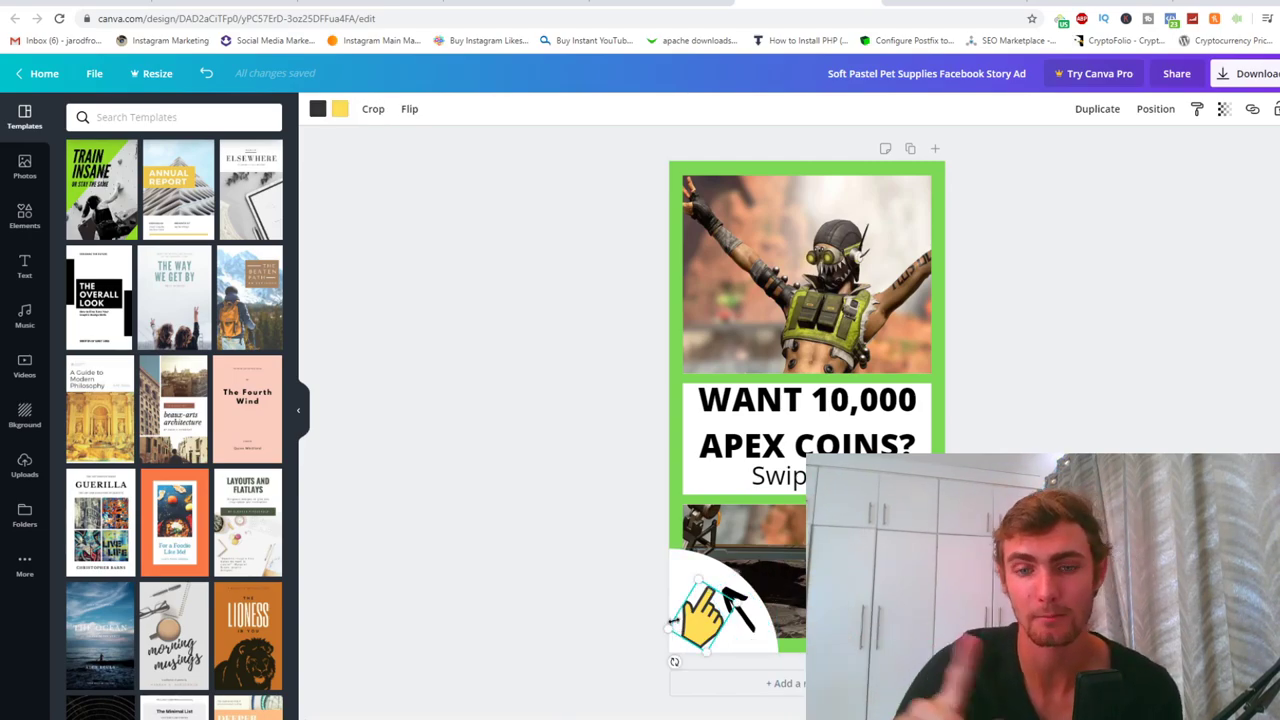
click(850, 425)
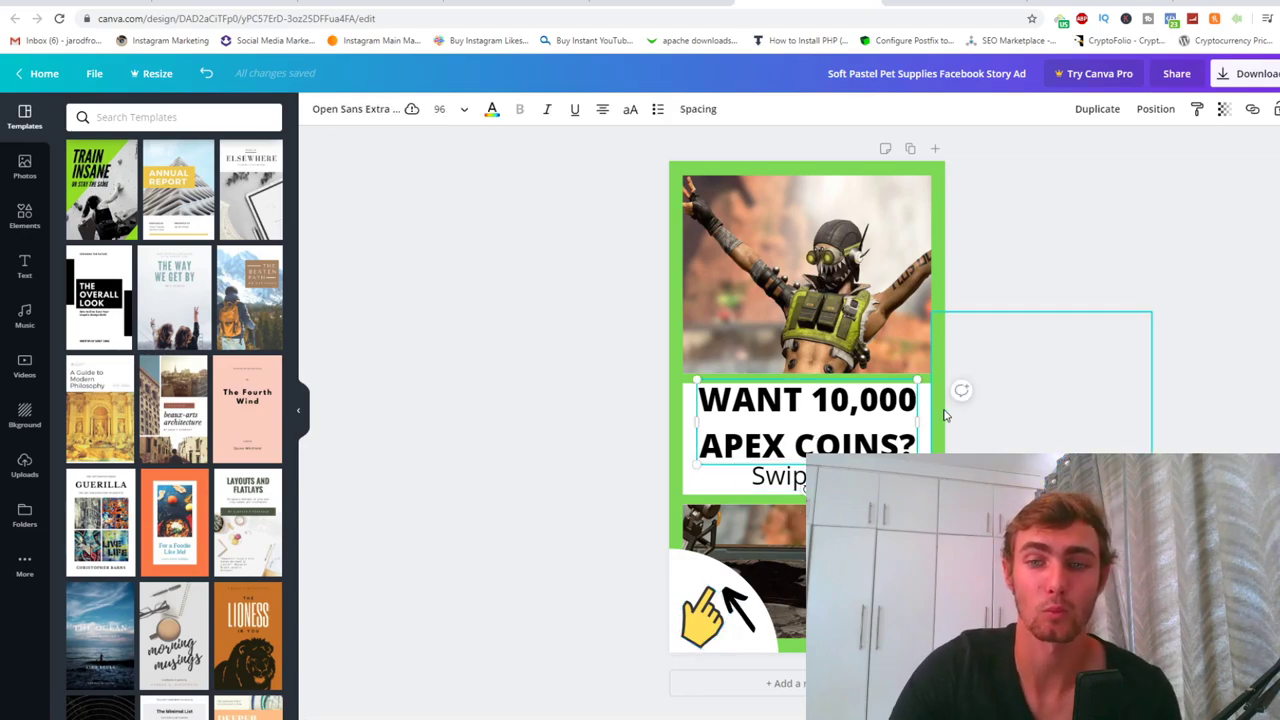
click(780, 476)
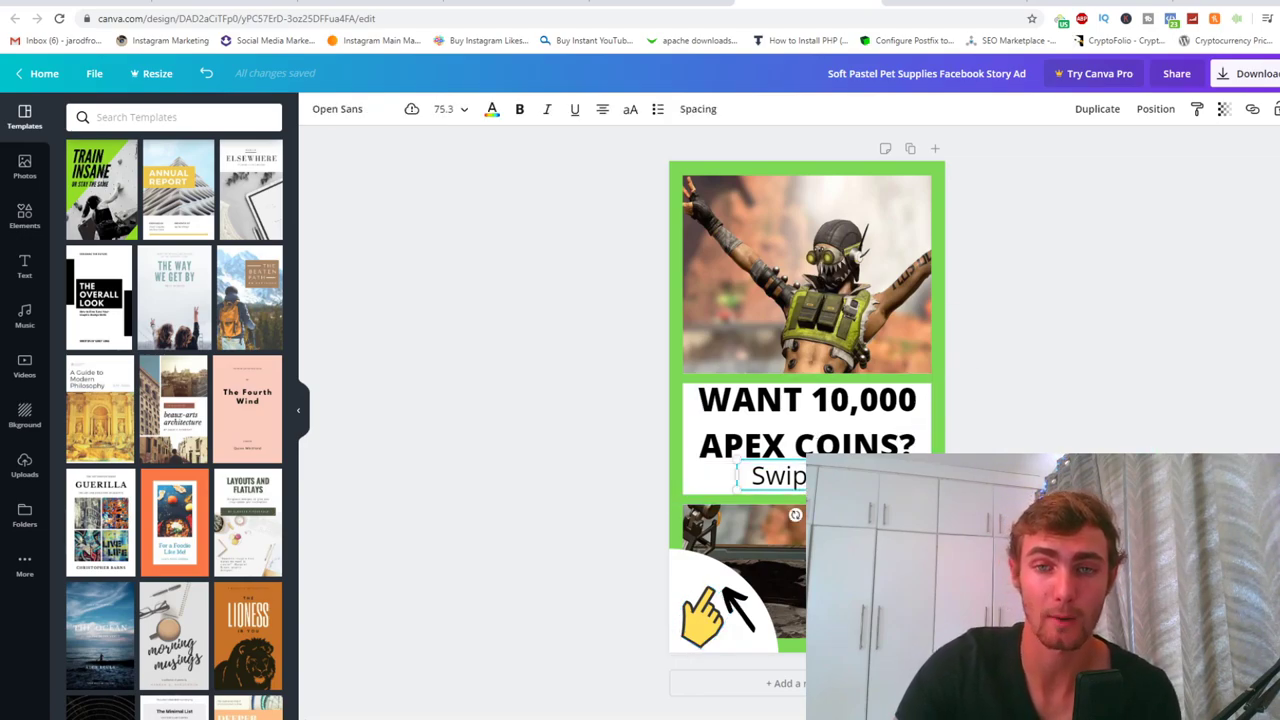
key(Escape)
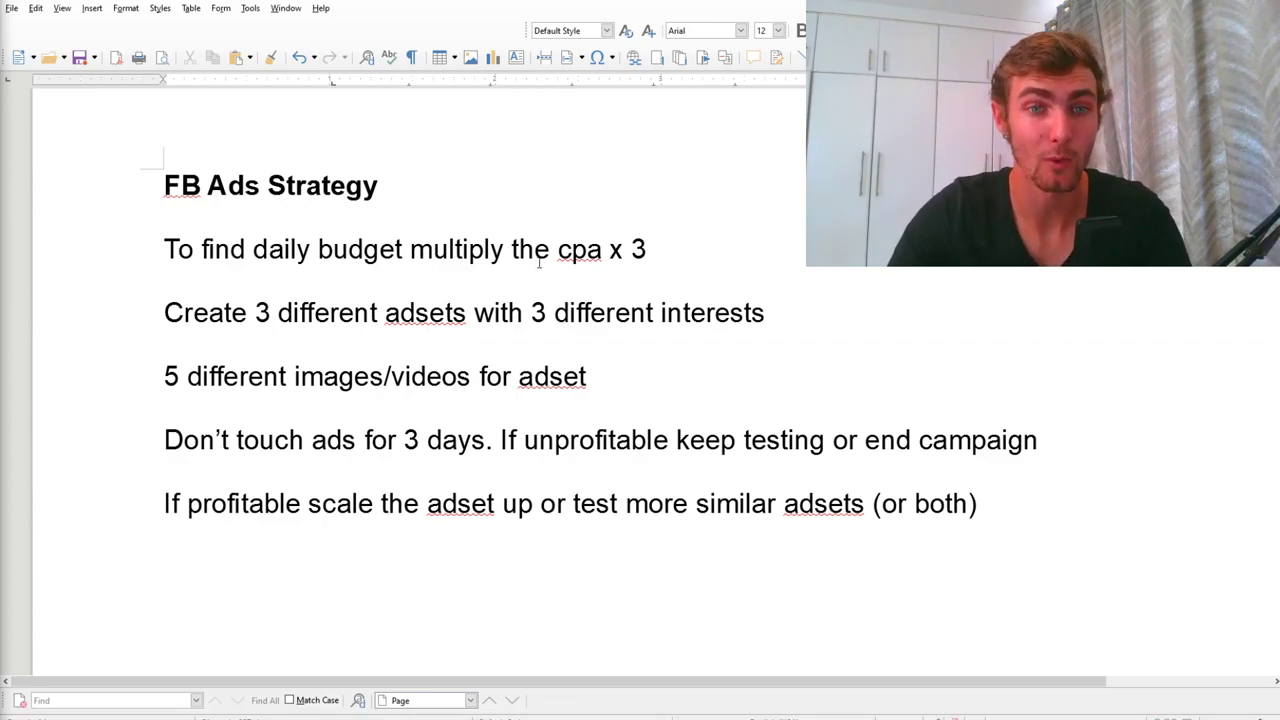
- Highlight the cpa x 3 daily budget rule in the notes, then go to the MaxBounty page
drag(650, 249, 557, 250)
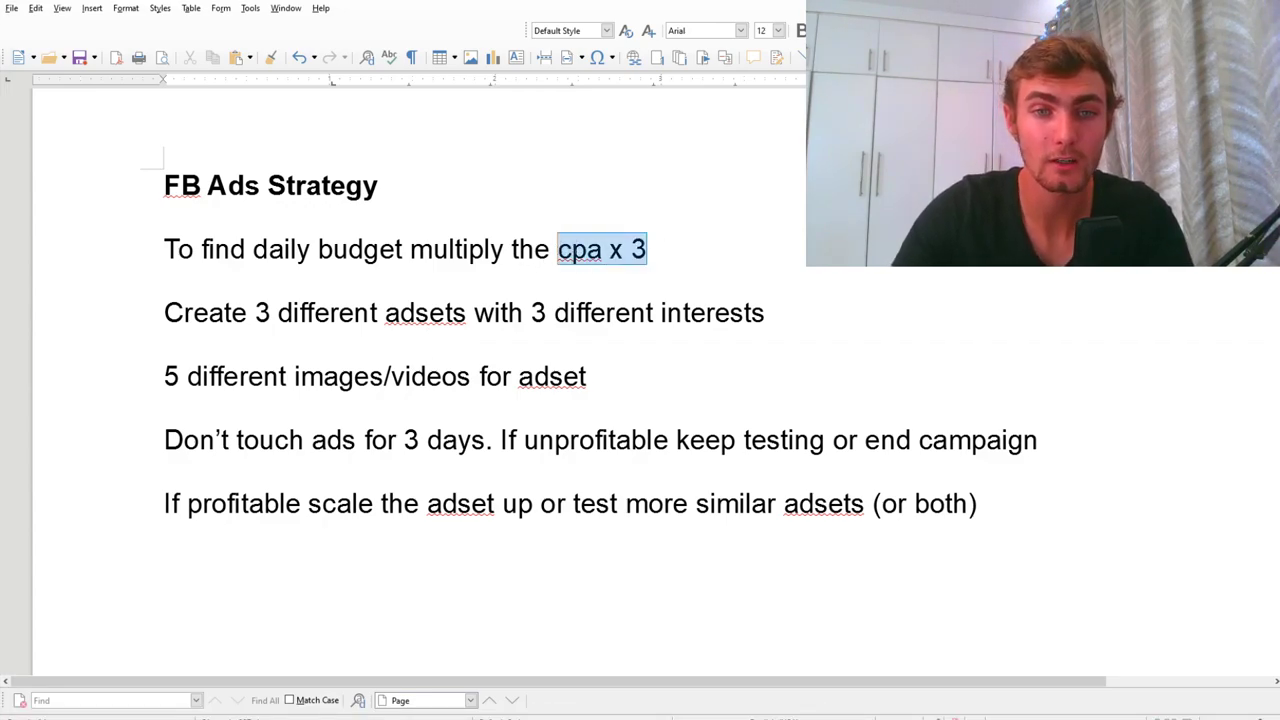
click(663, 269)
drag(655, 250, 537, 260)
click(590, 313)
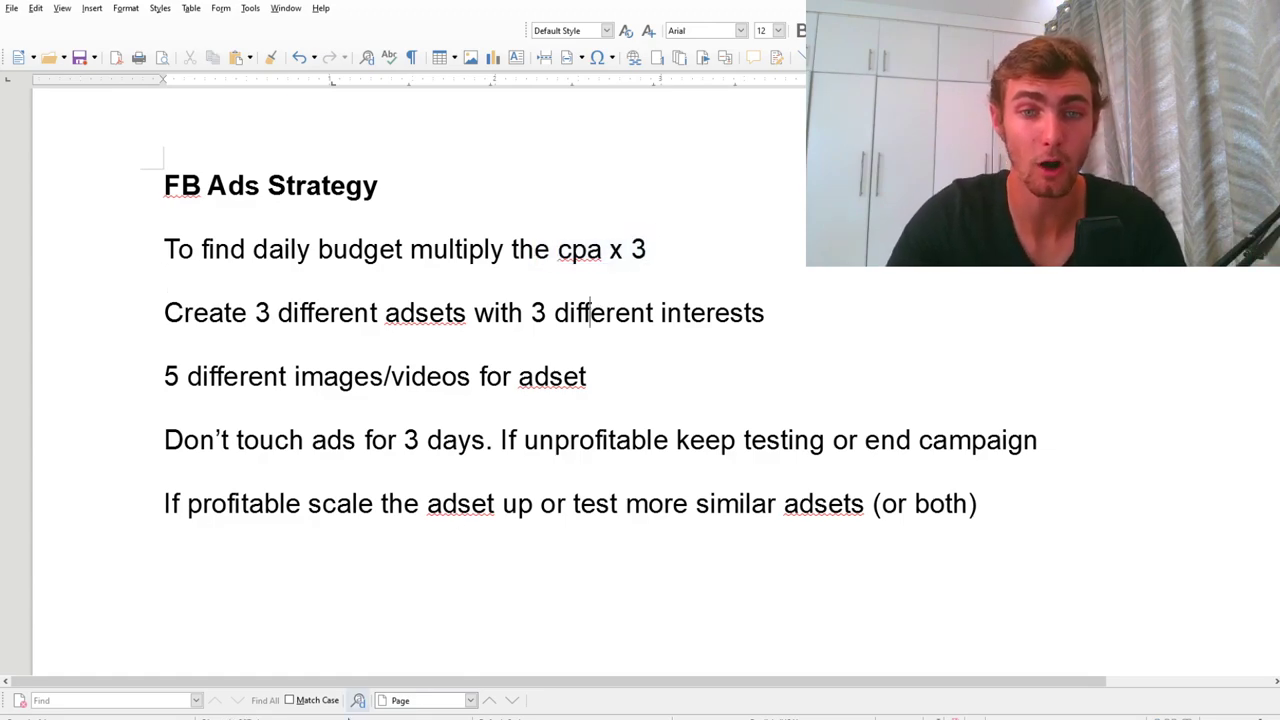
mouse_move(390, 712)
click(385, 680)
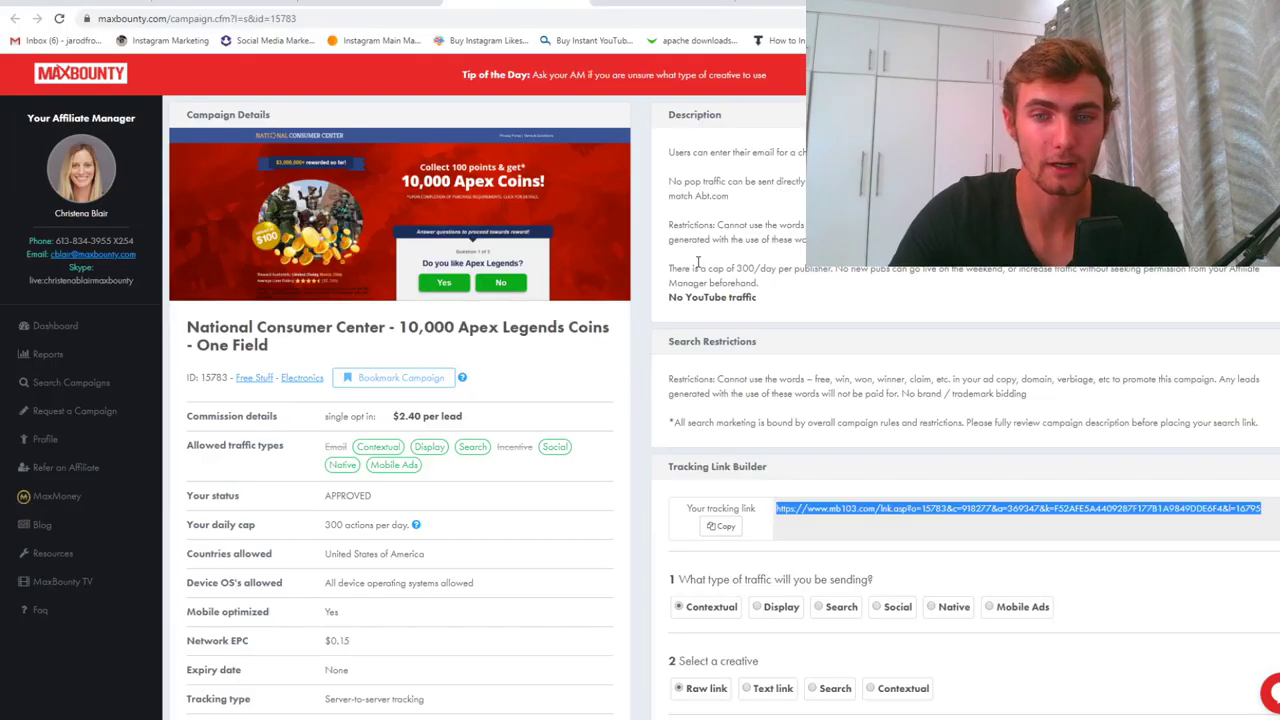
- Select the $2.40 per lead payout and use Calculator to work out the daily budget
scroll(643, 248, down, 1)
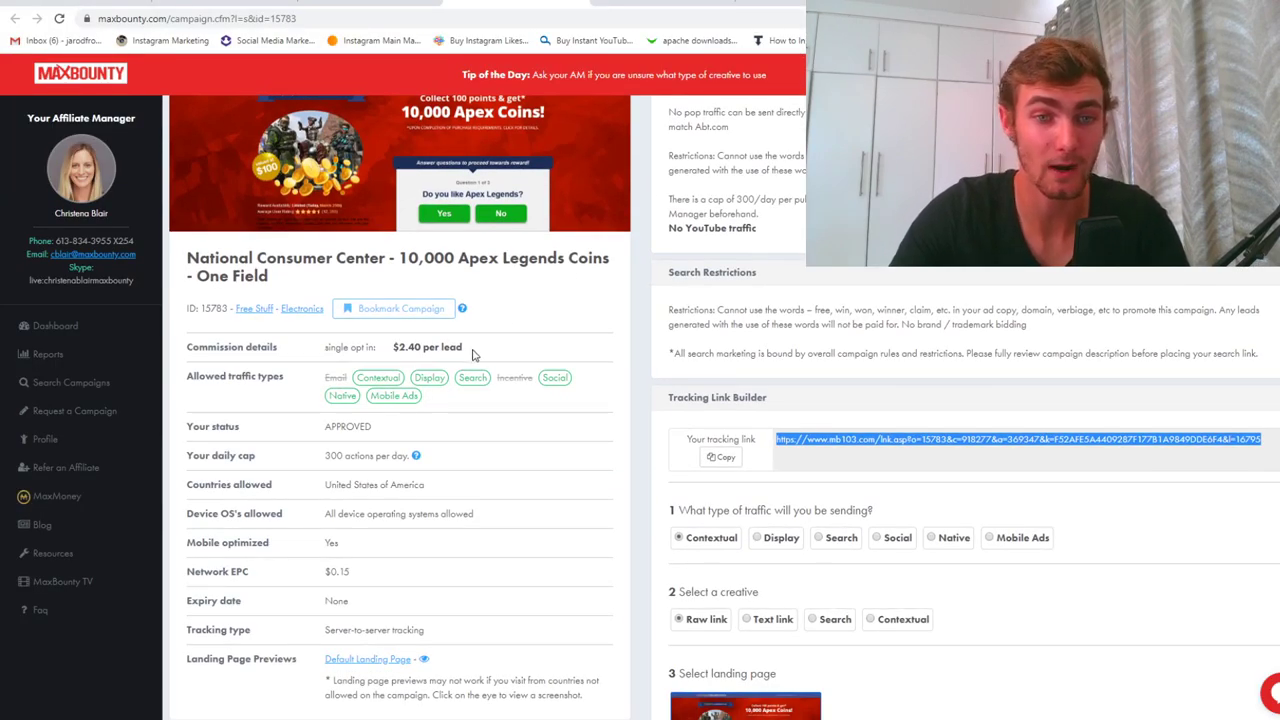
drag(466, 347, 399, 349)
click(16, 713)
text(calc)
key(Return)
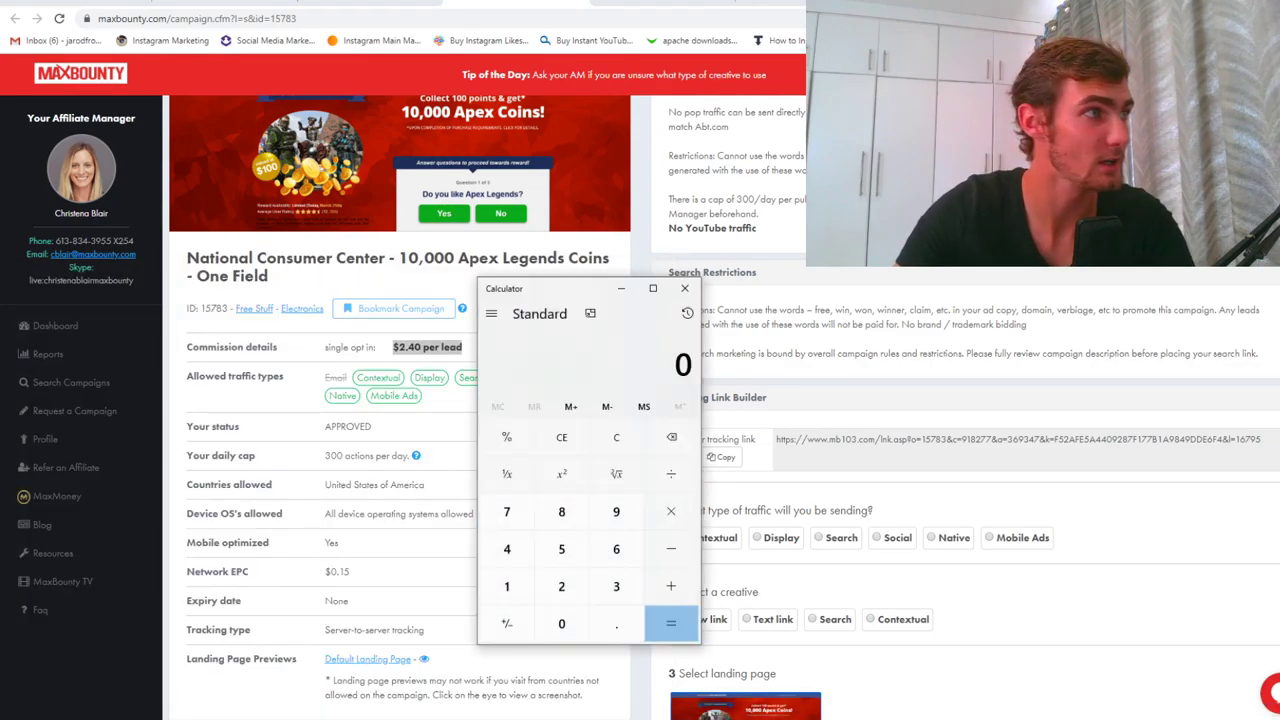
drag(522, 295, 908, 164)
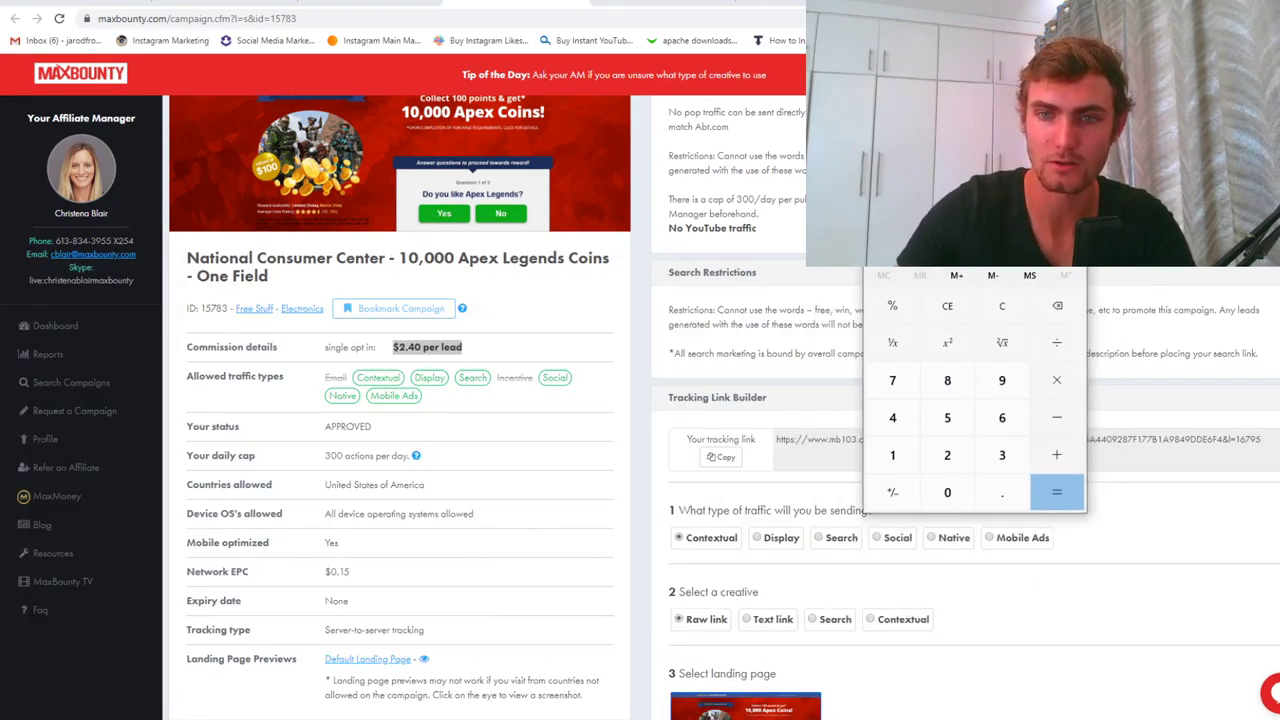
key(asterisk)
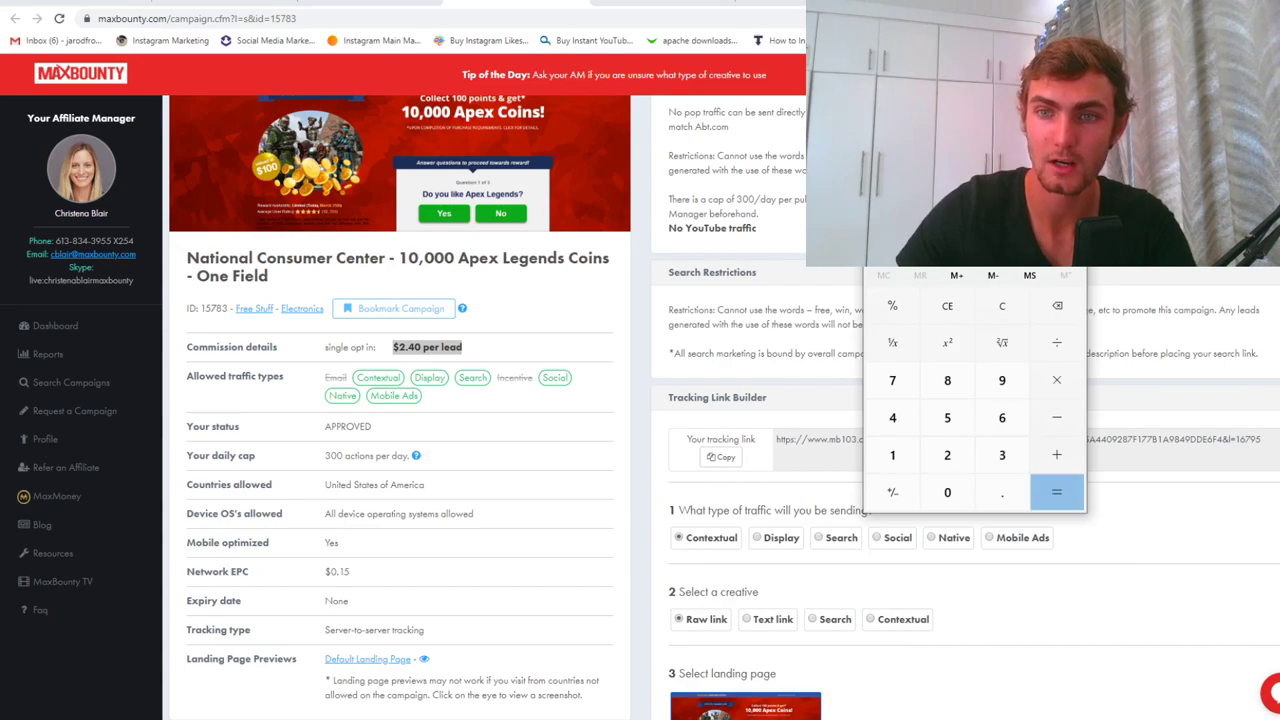
key(alt+Tab)
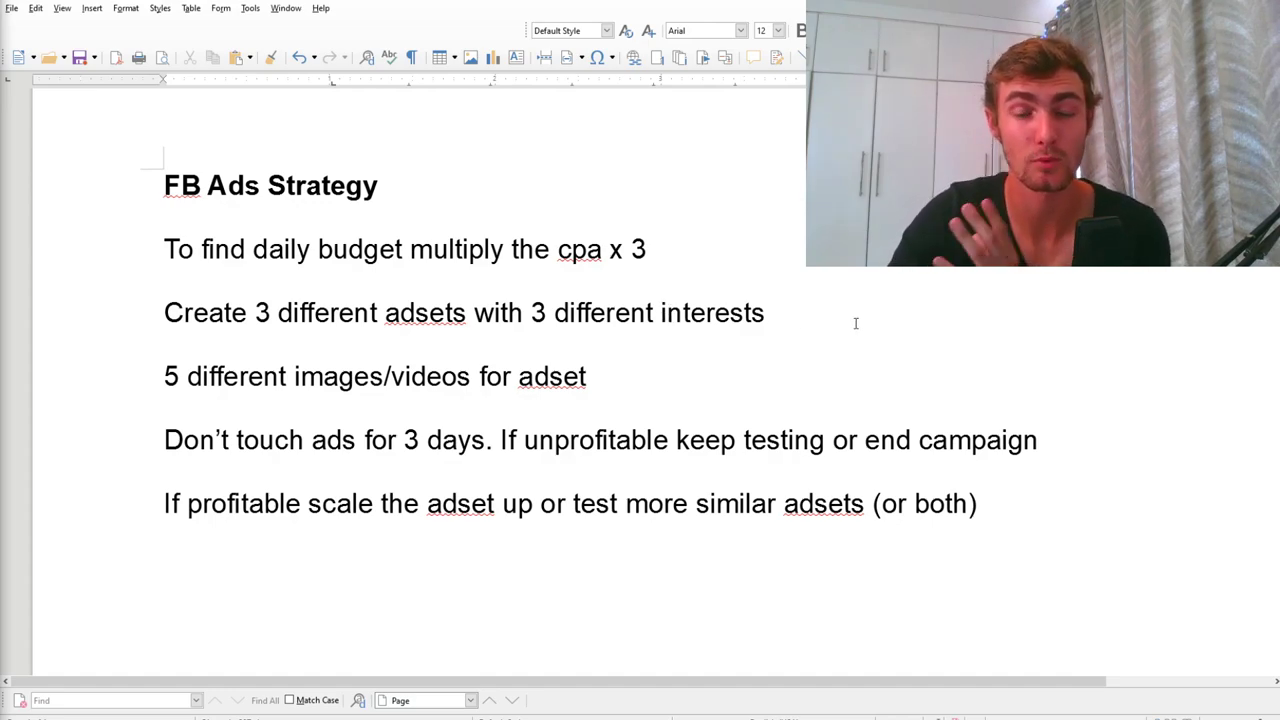
- Highlight the 3 ad sets and 5 different images/videos per adset guidelines in the notes
click(807, 313)
key(shift+Down)
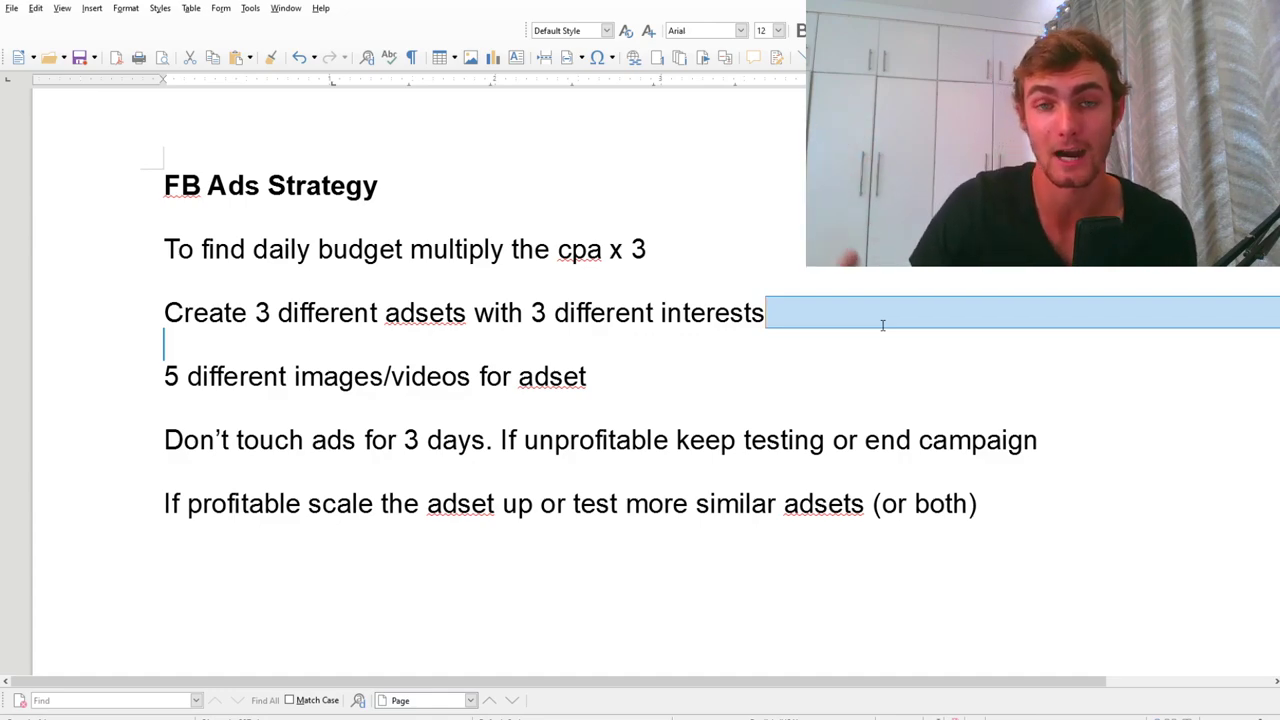
click(607, 376)
drag(607, 376, 163, 377)
click(534, 468)
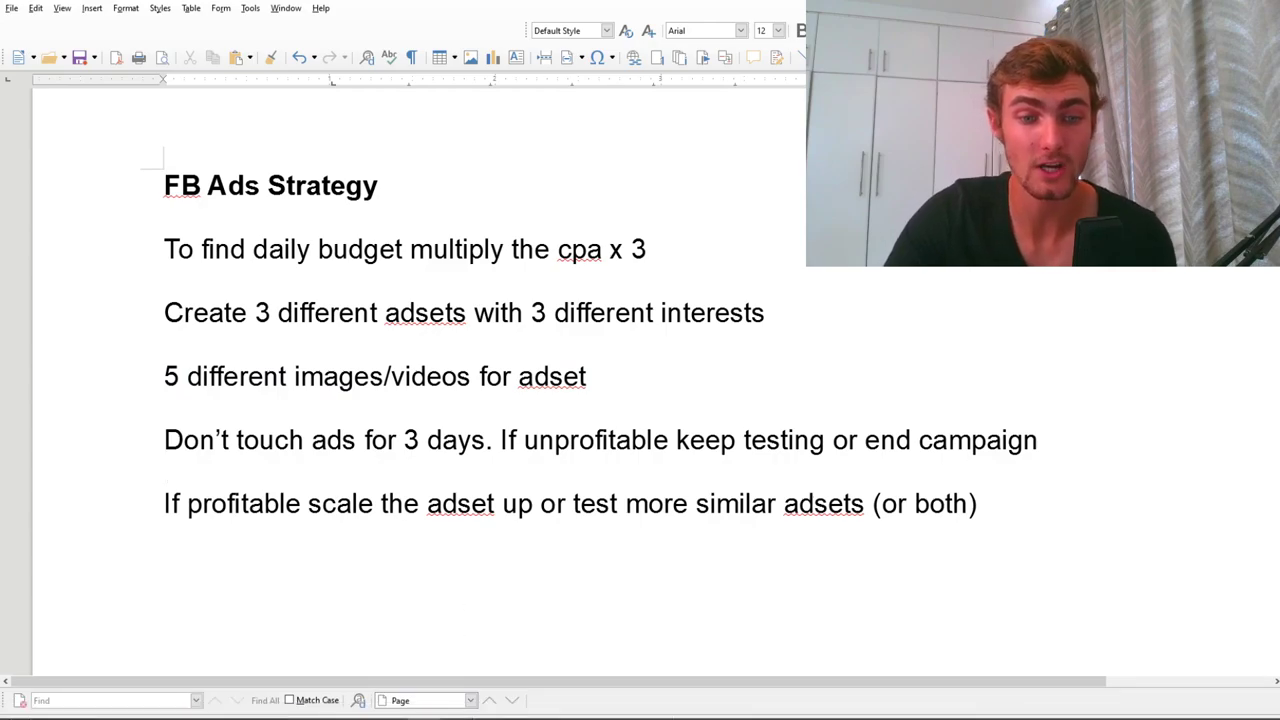
mouse_move(389, 714)
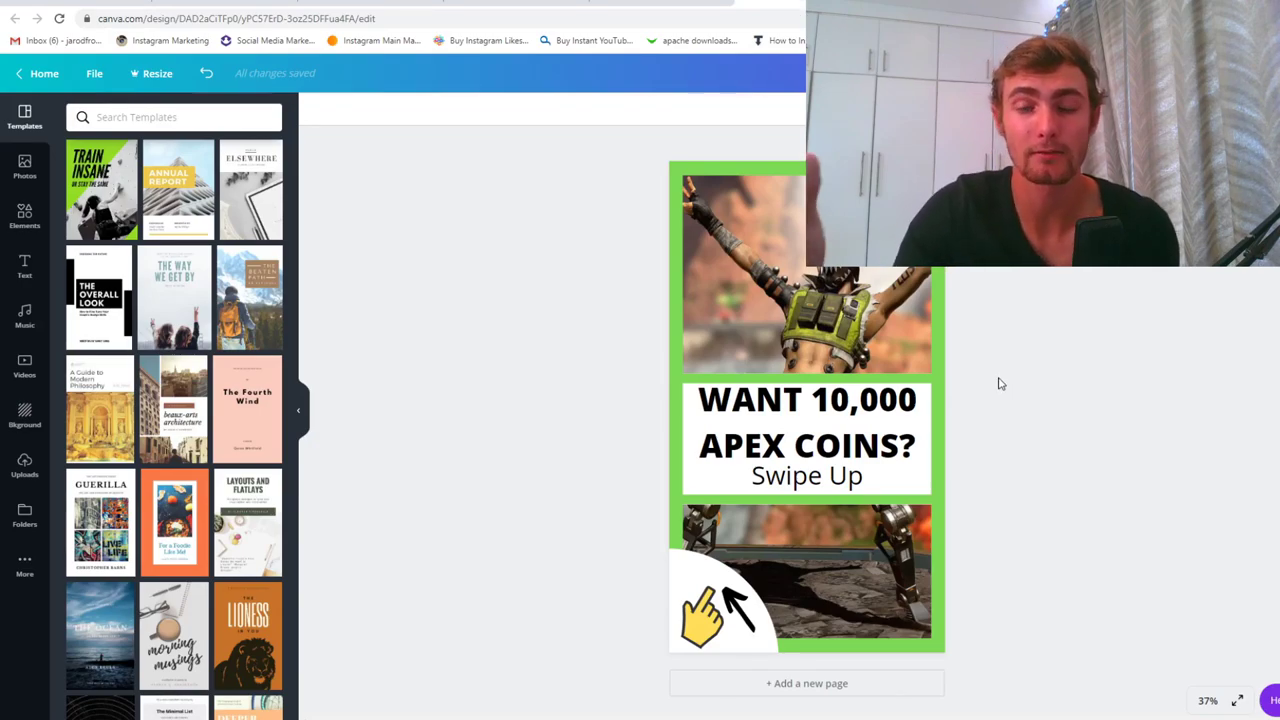
- Select the background of the 'WANT 10,000 APEX COINS? Swipe Up' story ad to show the finished design
click(920, 230)
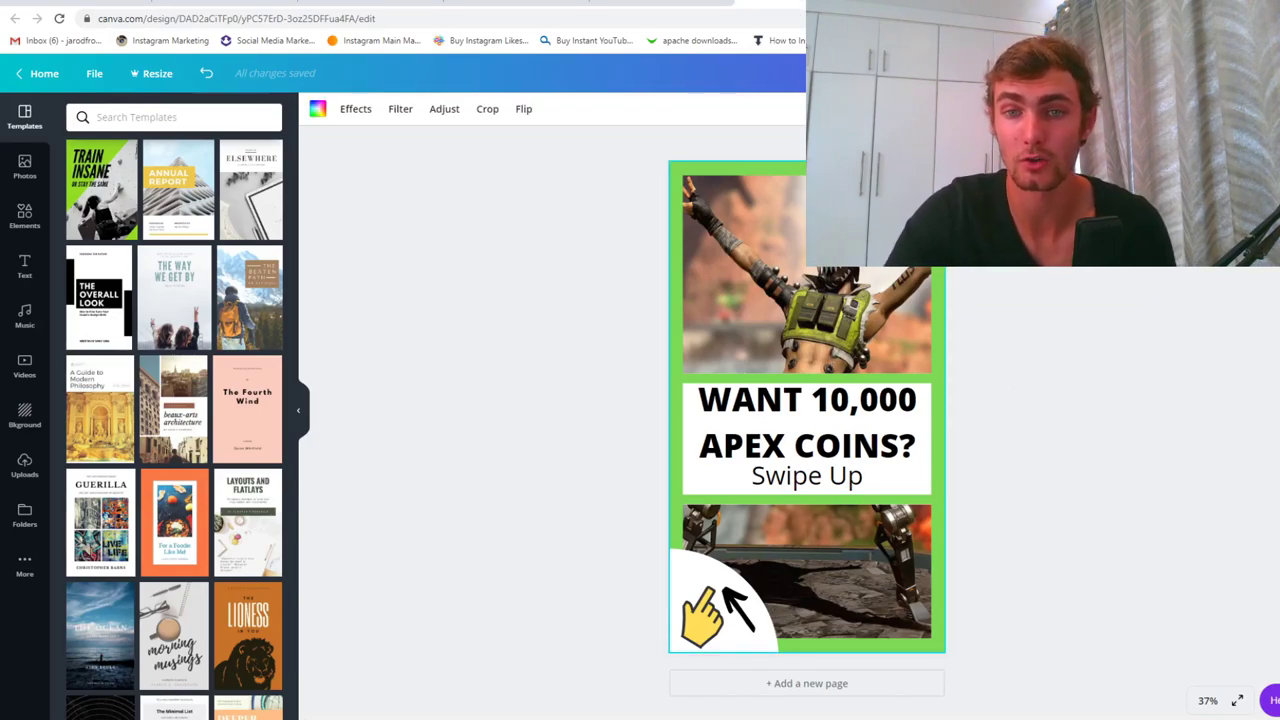